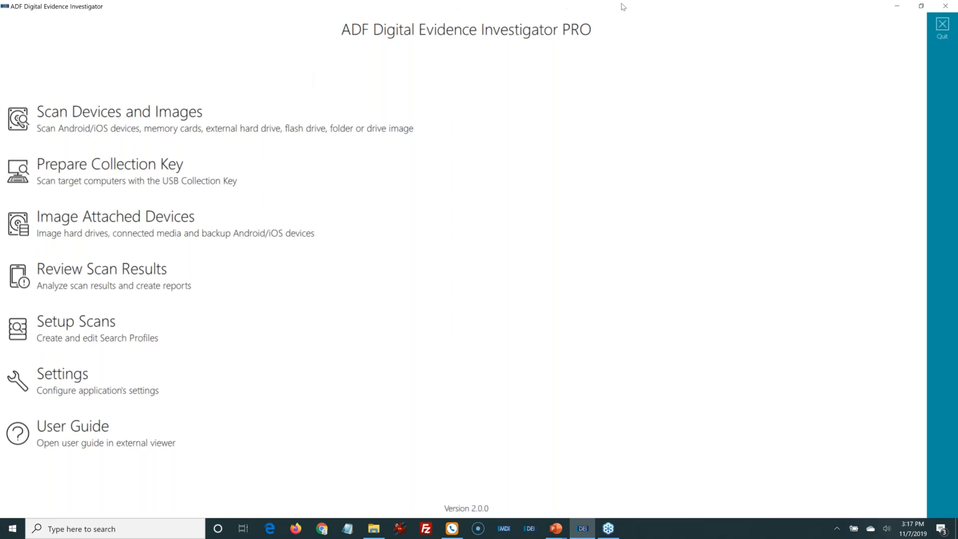
Review the scan target and folder-selection options, and the search profiles and drives offered for preparing a collection key.
left_click(801, 34)
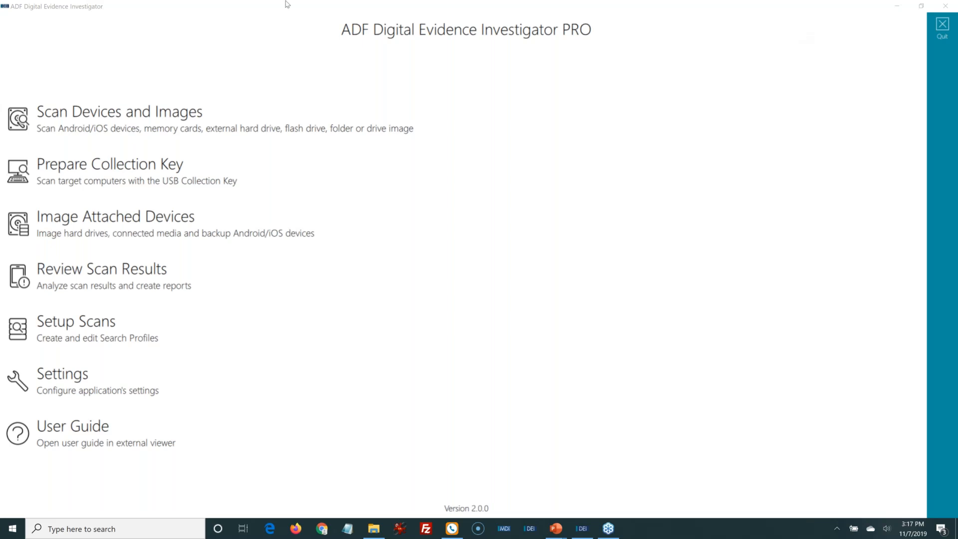
left_click(101, 119)
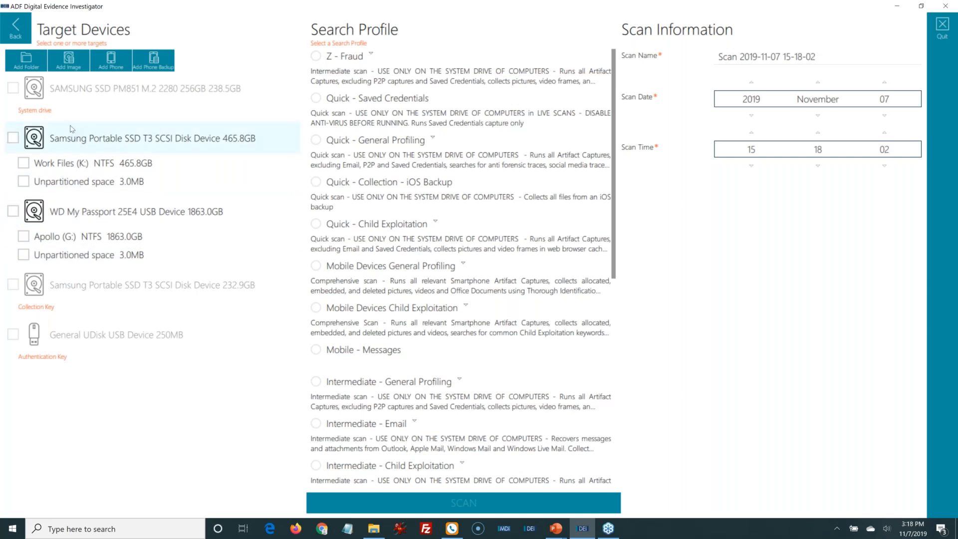
left_click(26, 68)
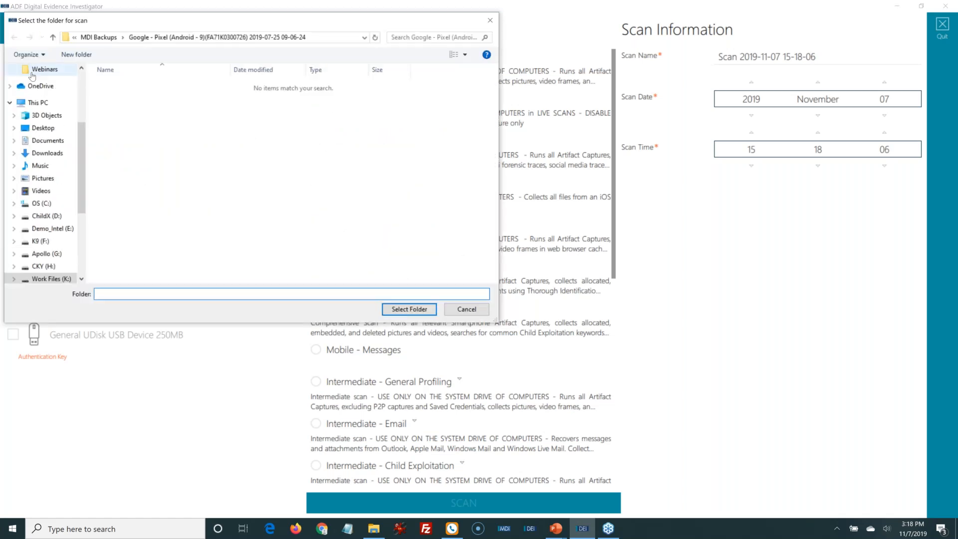
scroll(38, 134, "up", 2)
scroll(40, 134, "up", 2)
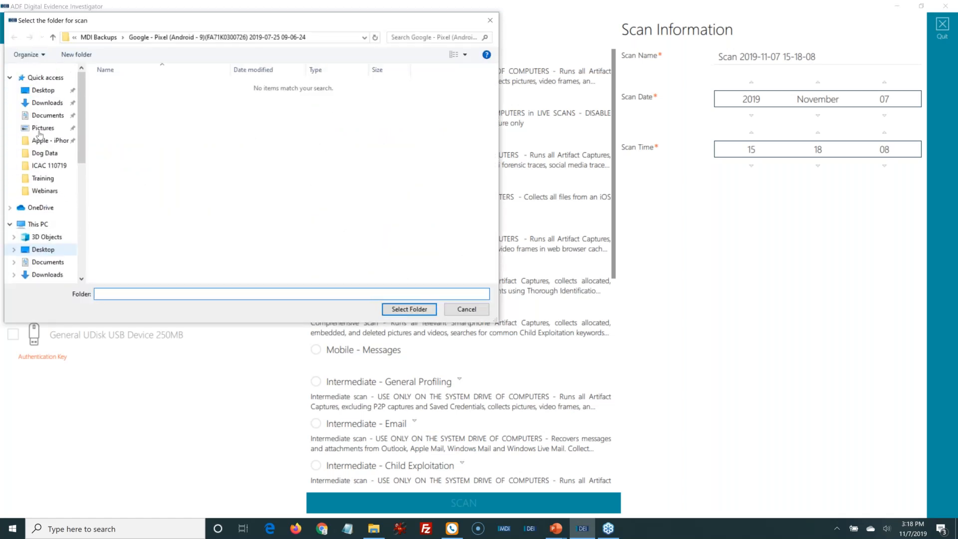
left_click(467, 310)
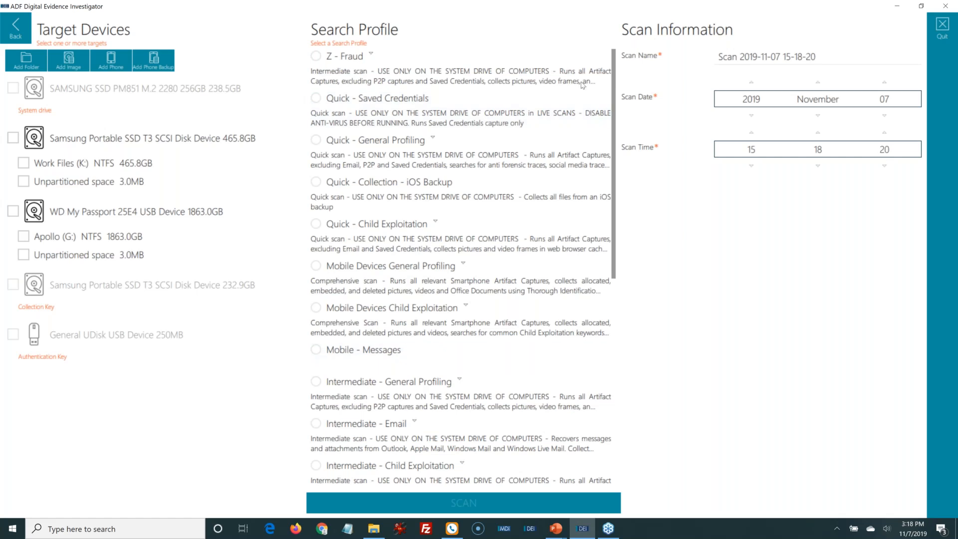
left_click(18, 27)
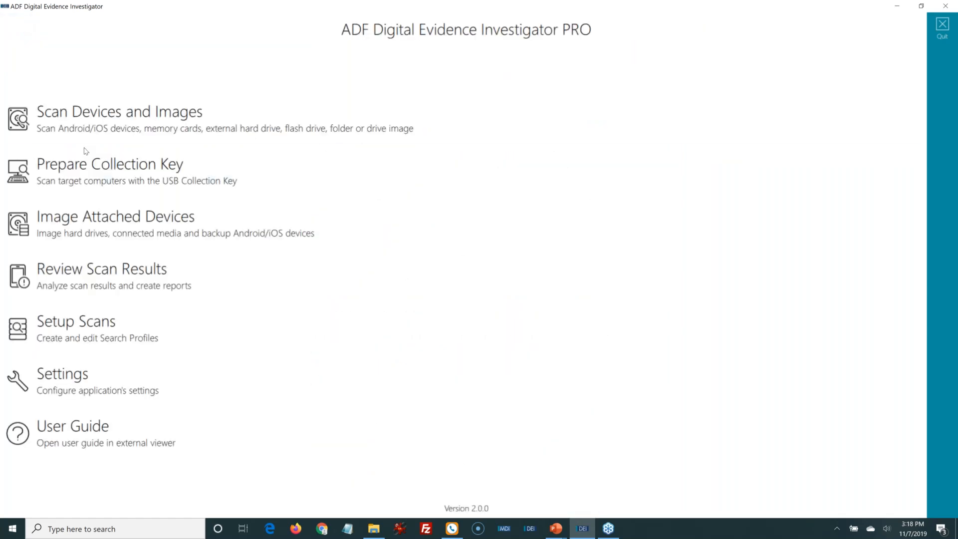
left_click(88, 179)
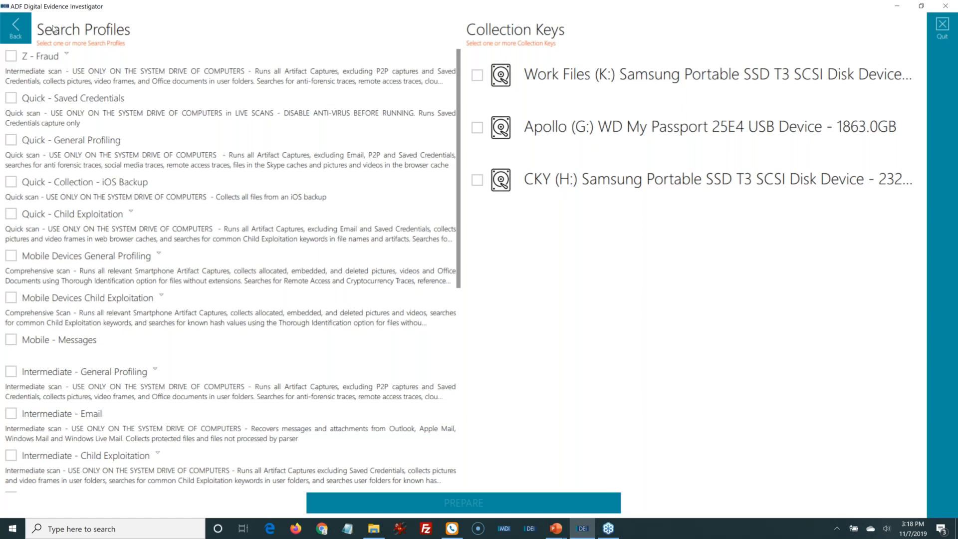
left_click(19, 31)
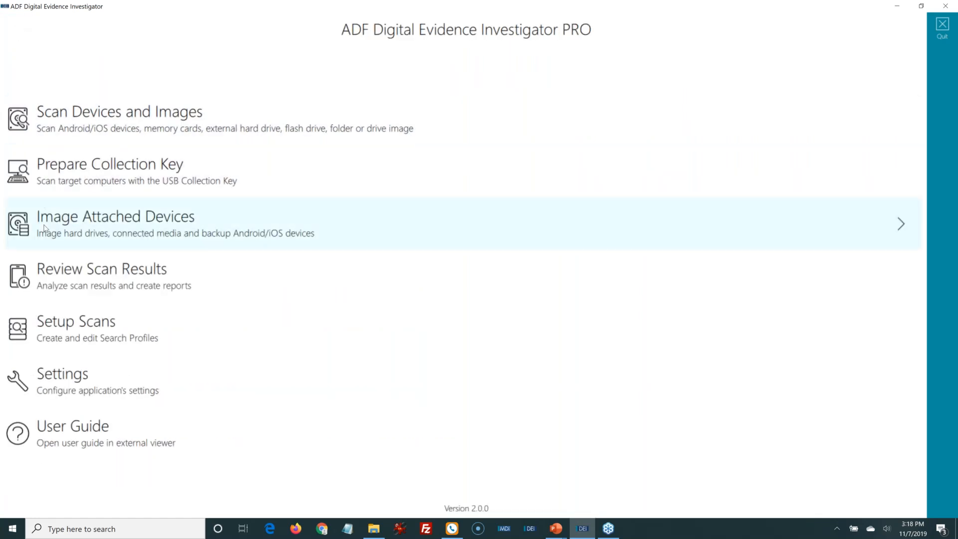
Examine the list of quick, mobile, intermediate, custom and comprehensive search profiles available in the scan setup.
left_click(67, 327)
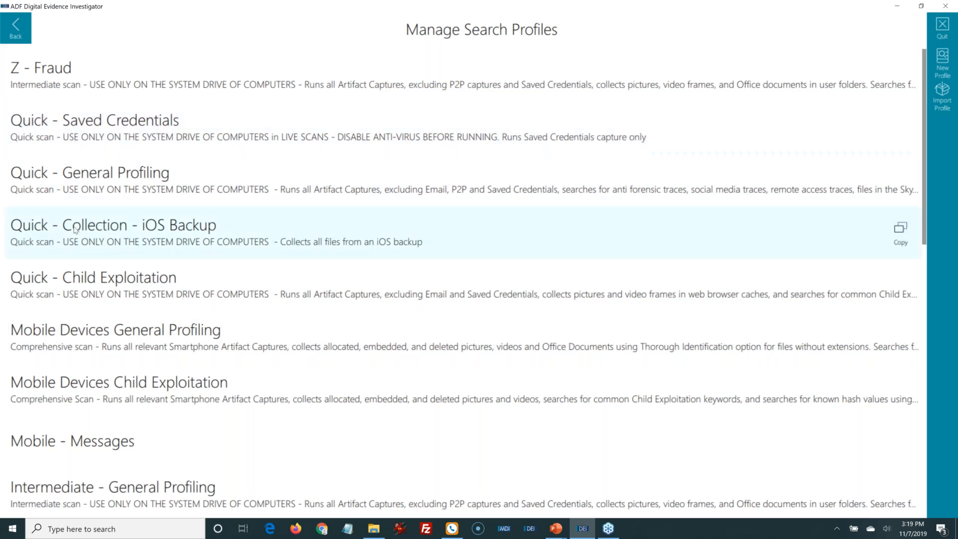
scroll(75, 229, "down", 3)
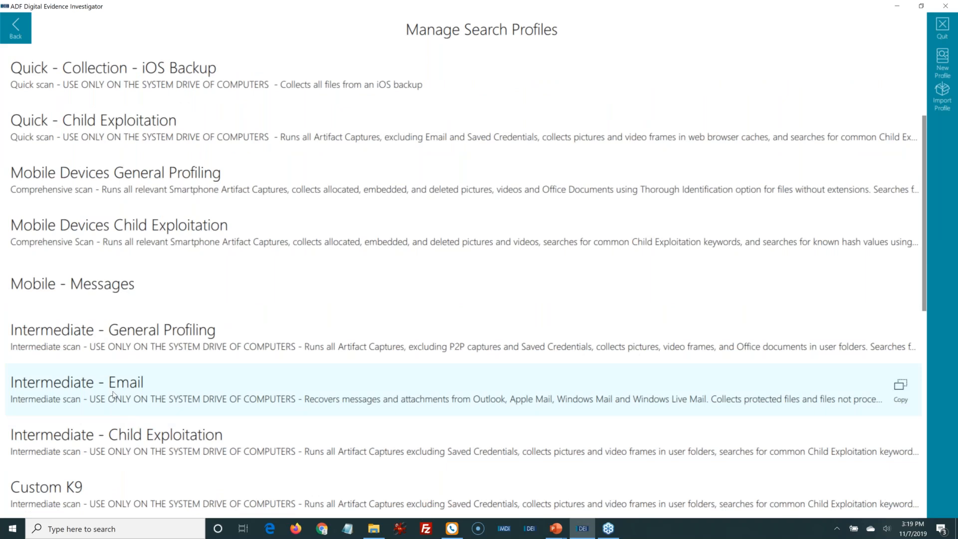
scroll(112, 396, "up", 1)
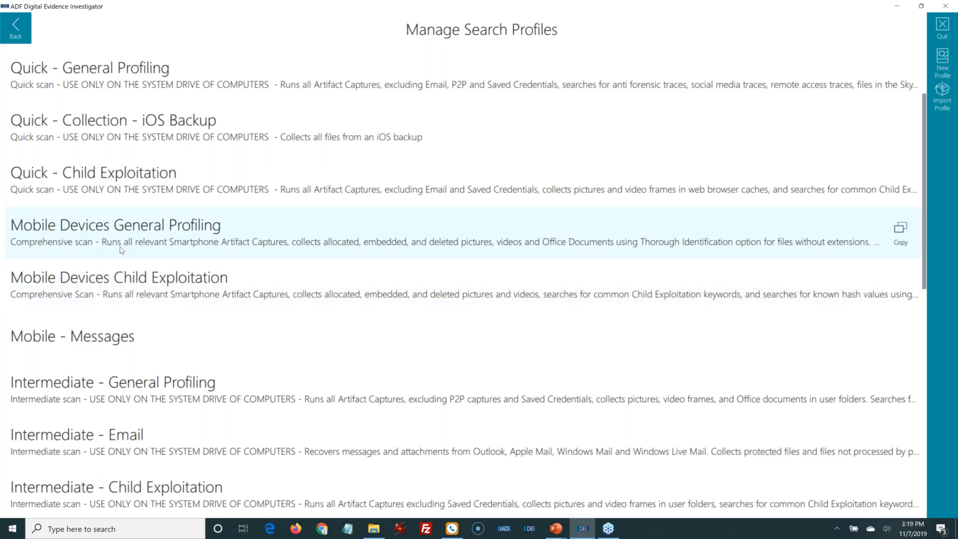
scroll(122, 249, "down", 3)
scroll(120, 255, "down", 3)
scroll(78, 249, "down", 2)
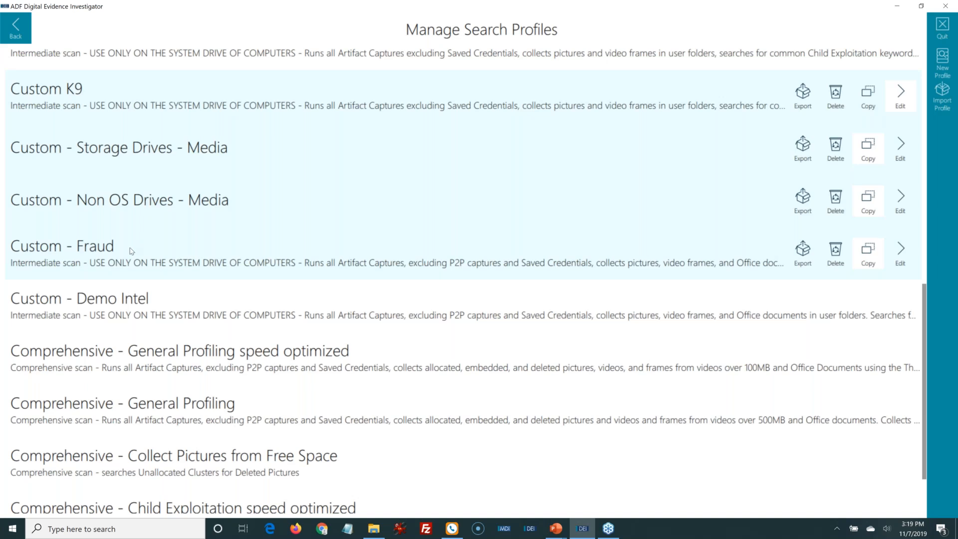
scroll(150, 297, "down", 2)
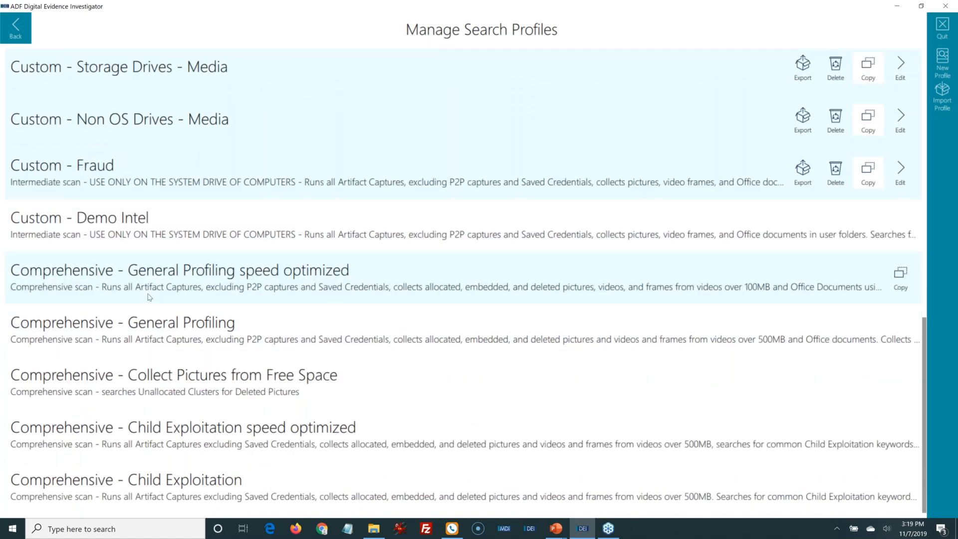
scroll(149, 297, "up", 6)
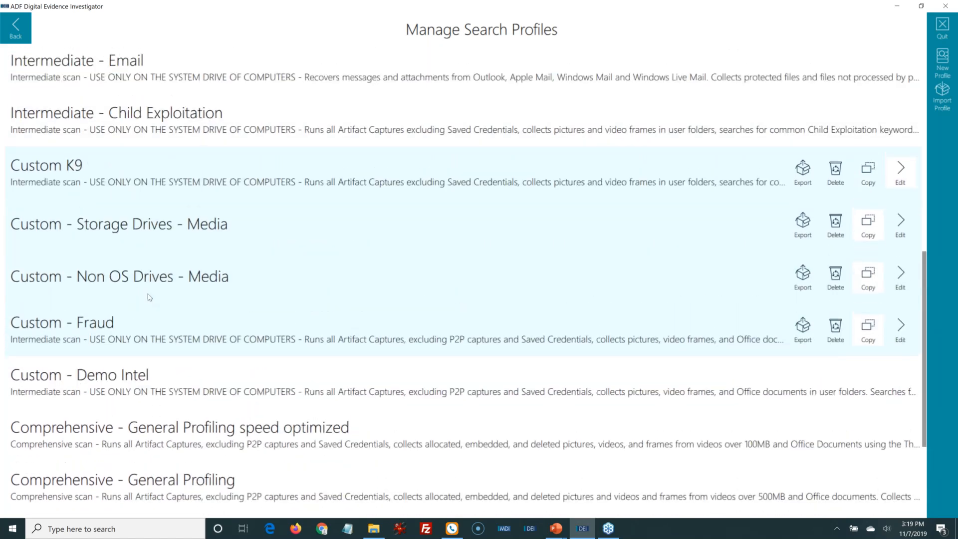
scroll(150, 297, "up", 2)
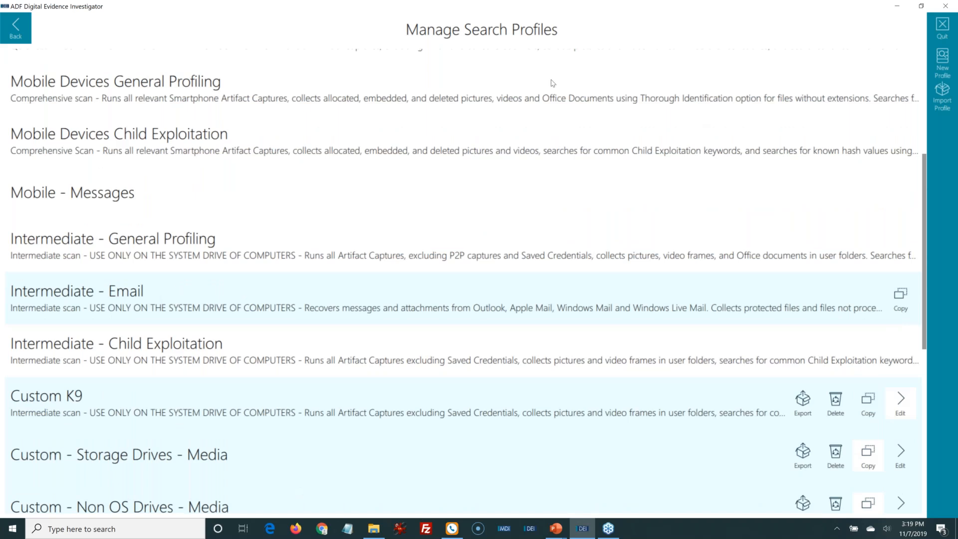
Start a new search profile and include the Anti-Forensics Traces capture from the Applications category.
left_click(948, 22)
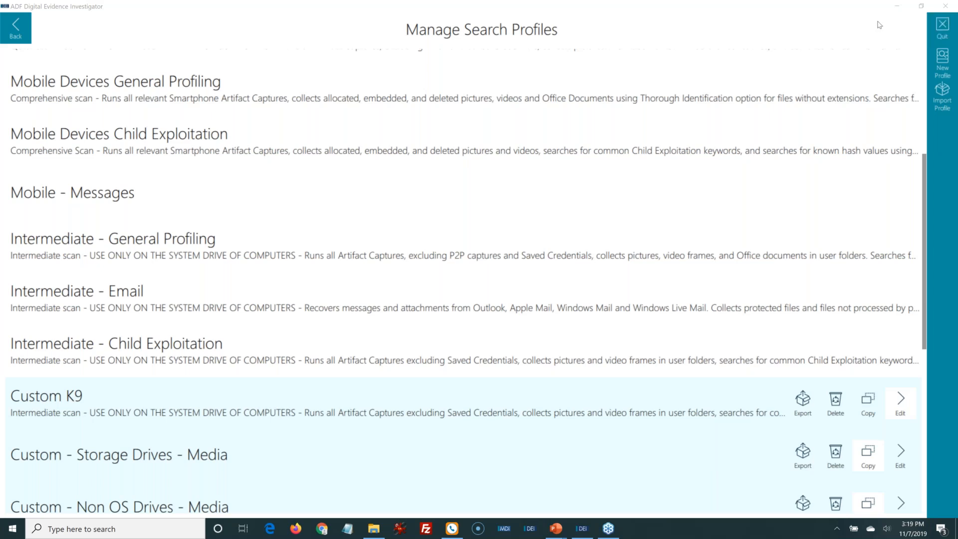
left_click(952, 68)
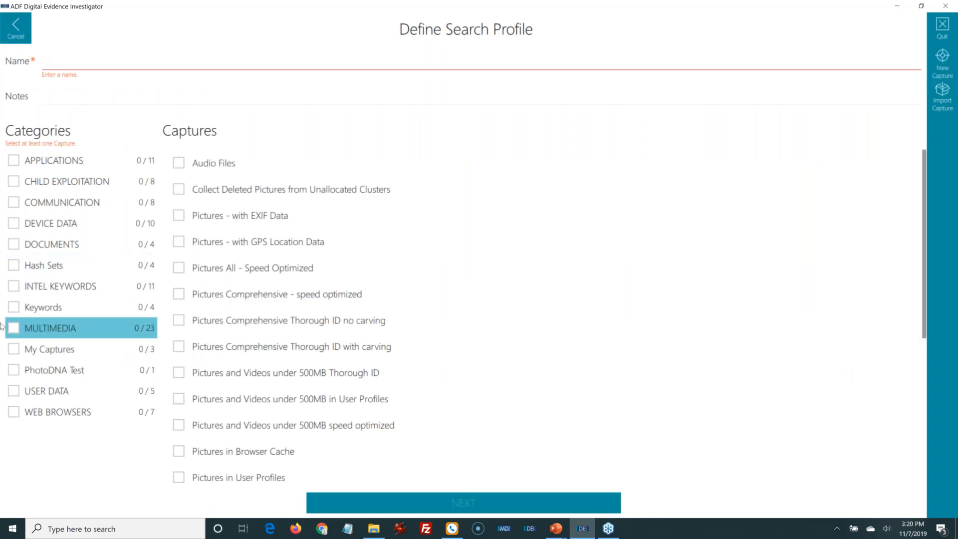
left_click(81, 163)
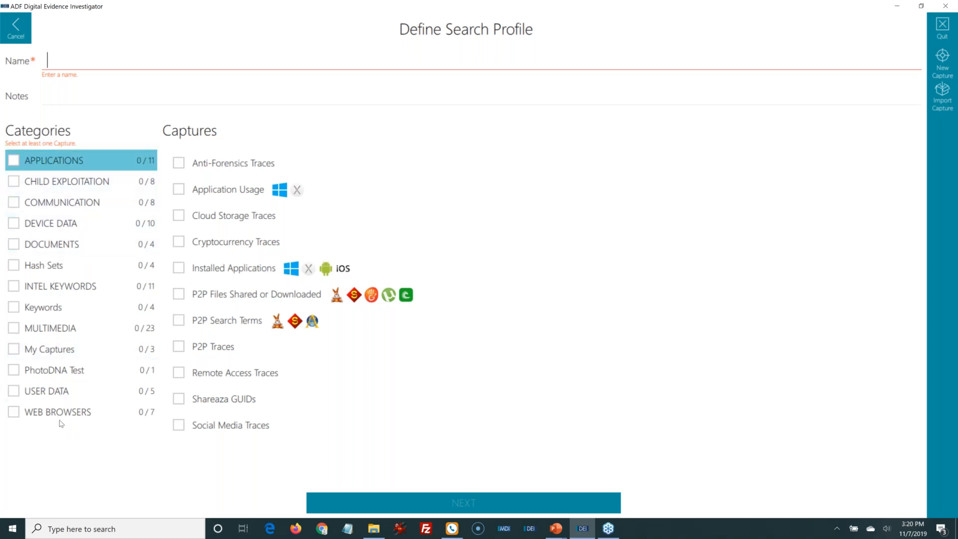
left_click(67, 163)
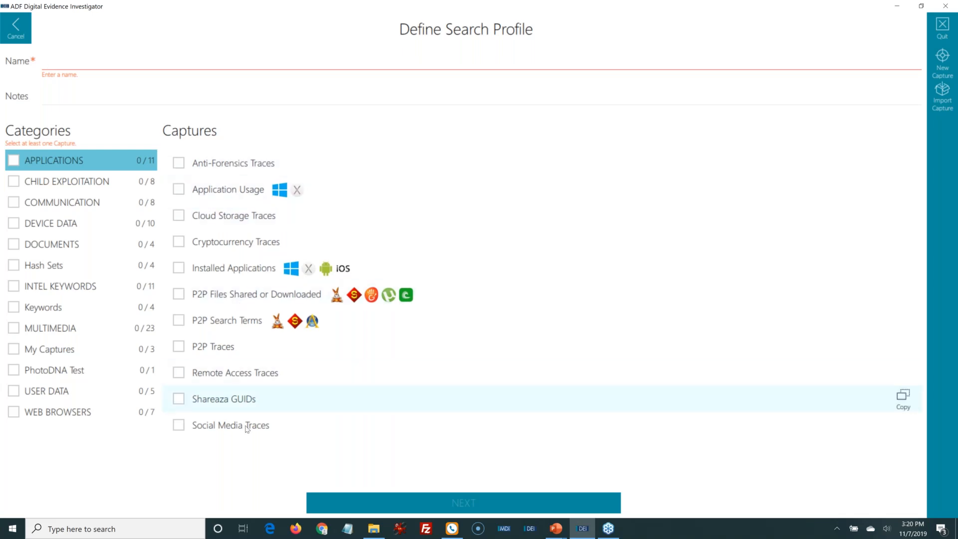
left_click(234, 166)
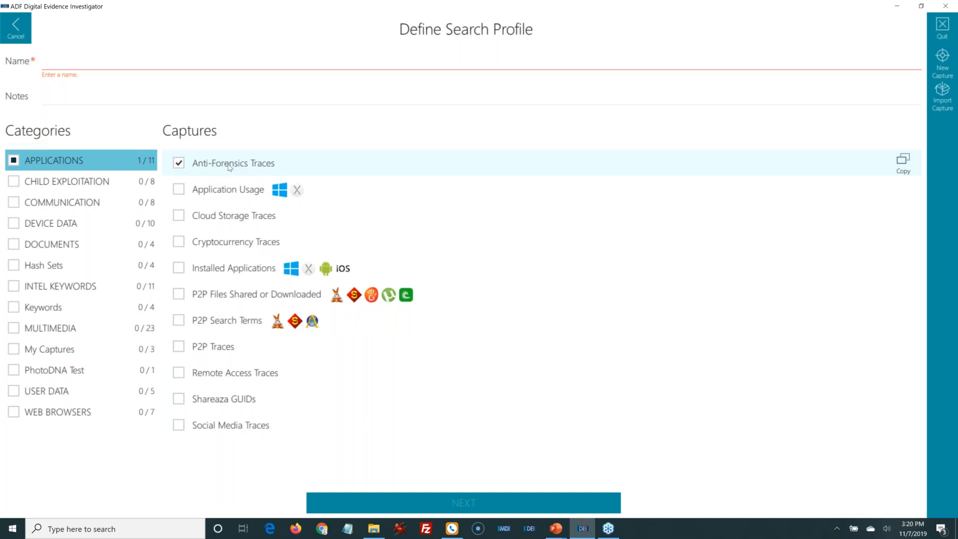
Try selecting Anti-Forensics Traces individually and including every capture of the Applications category at once.
left_click(59, 169)
left_click(180, 164)
left_click(180, 165)
left_click(221, 165)
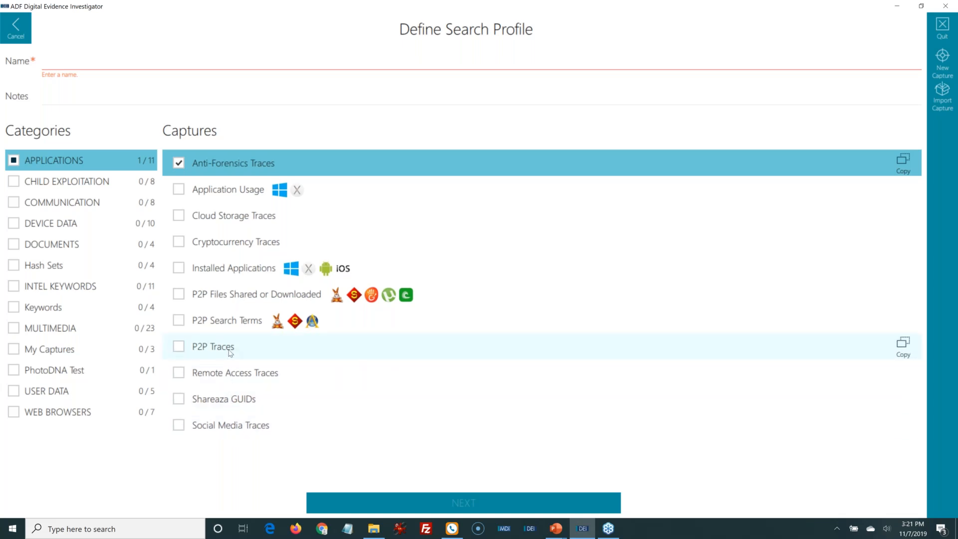
left_click(44, 181)
left_click(14, 161)
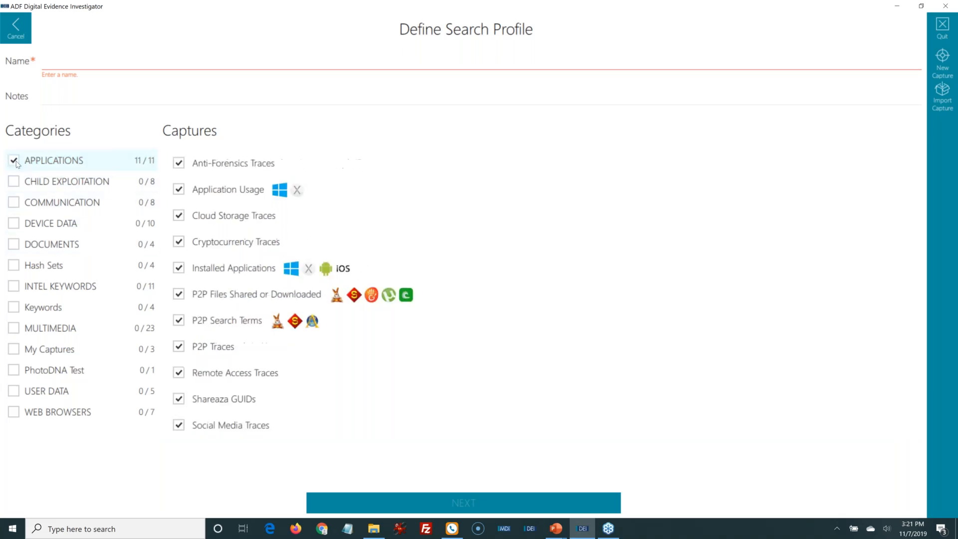
Examine the captures in the Child Exploitation, Communication, Device Data, Hash Sets and Keywords categories, including the apps covered by Messages.
left_click(41, 181)
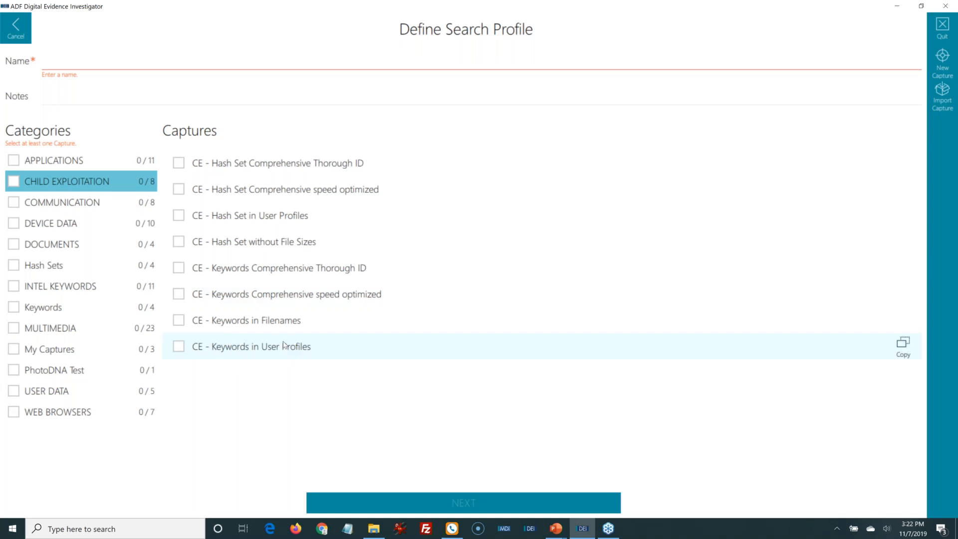
left_click(52, 204)
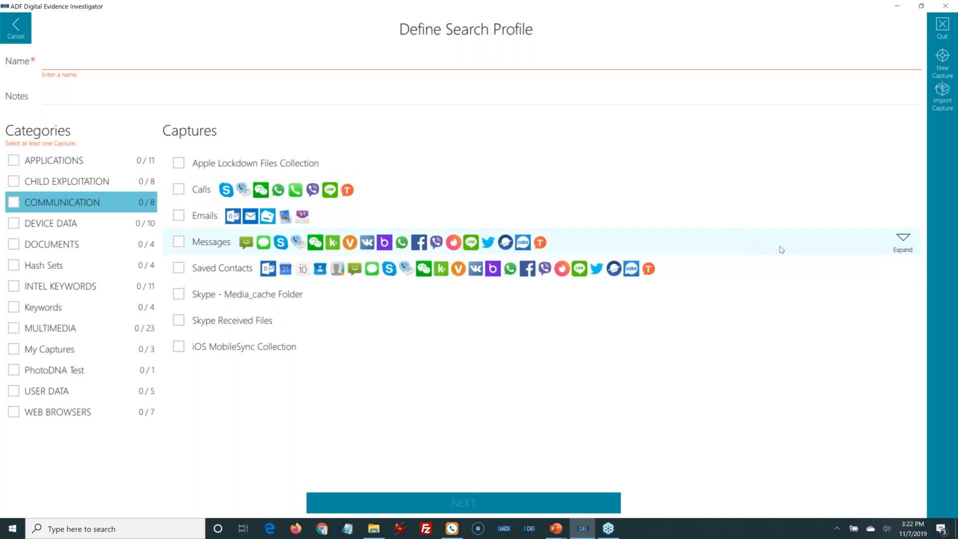
left_click(904, 239)
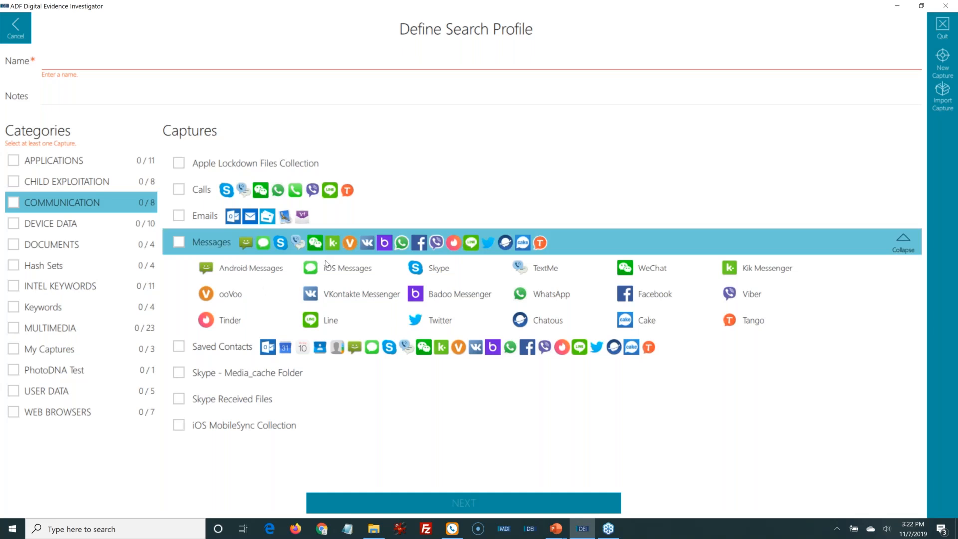
left_click(51, 225)
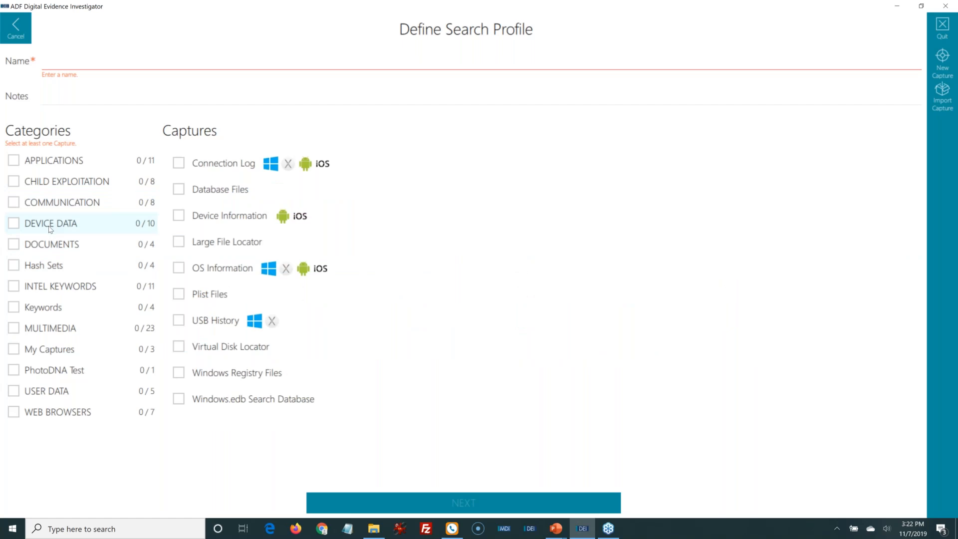
left_click(49, 266)
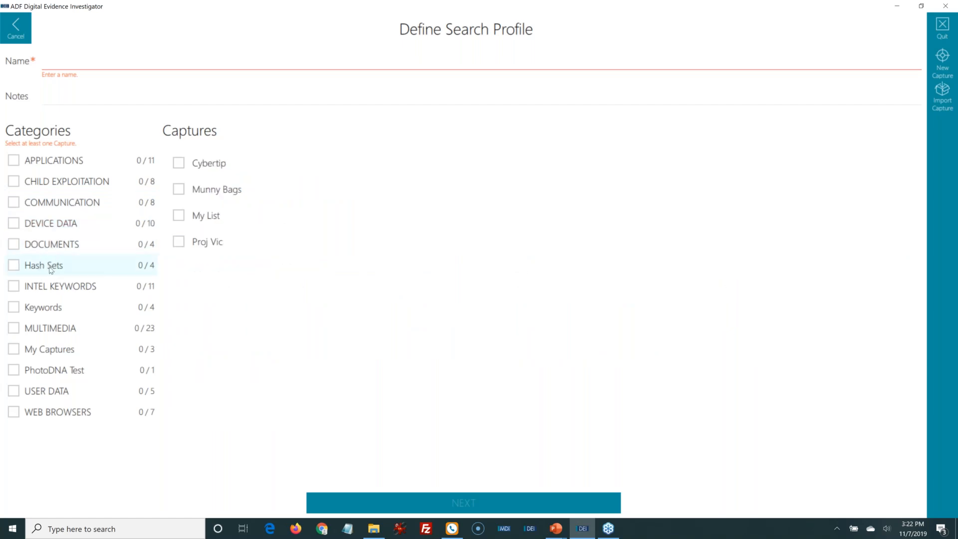
left_click(56, 309)
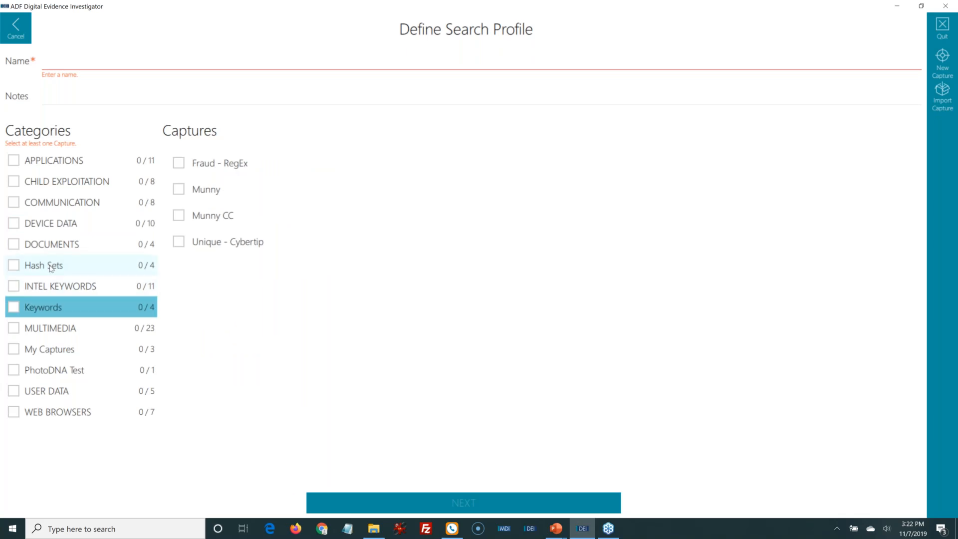
left_click(50, 269)
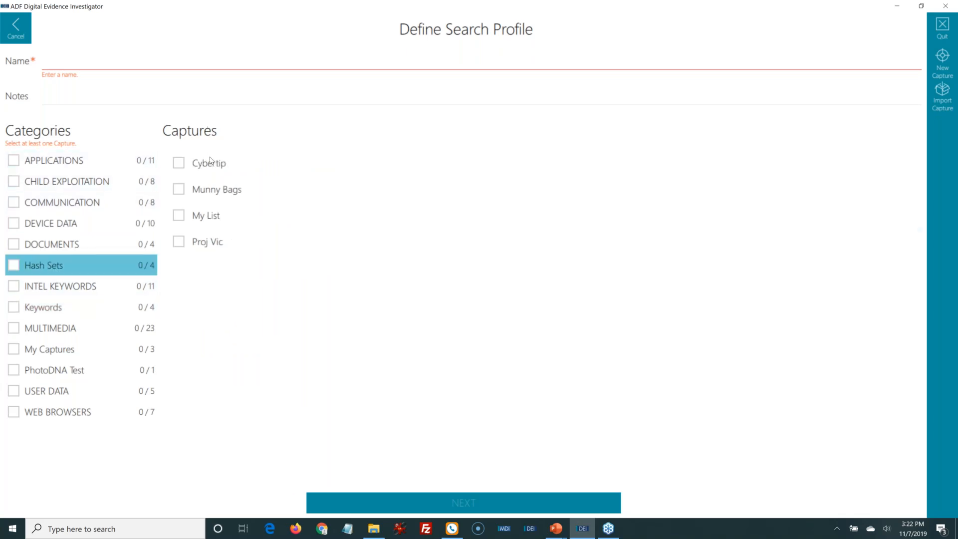
Include the Proj Vic hash set, view the Keywords captures, and discard the new search profile.
mouse_move(210, 238)
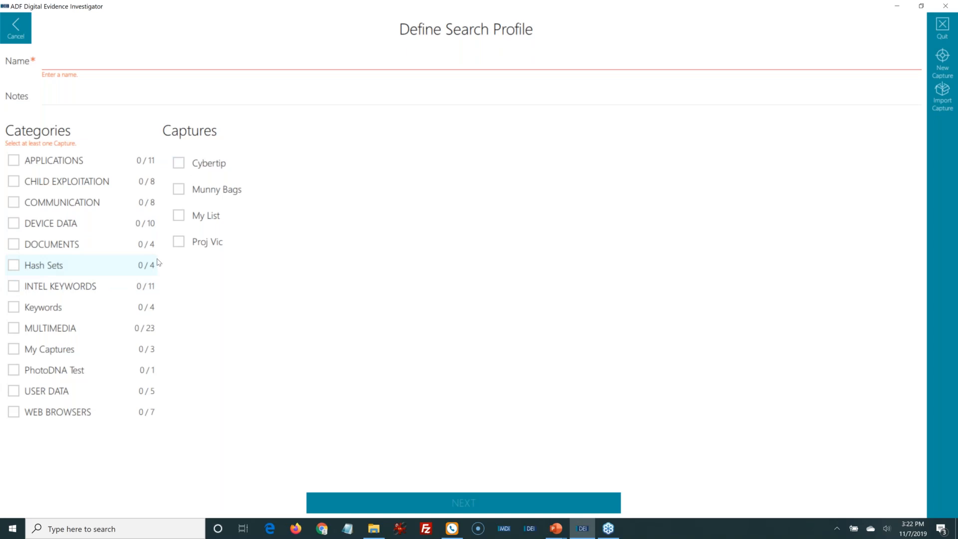
left_click(179, 242)
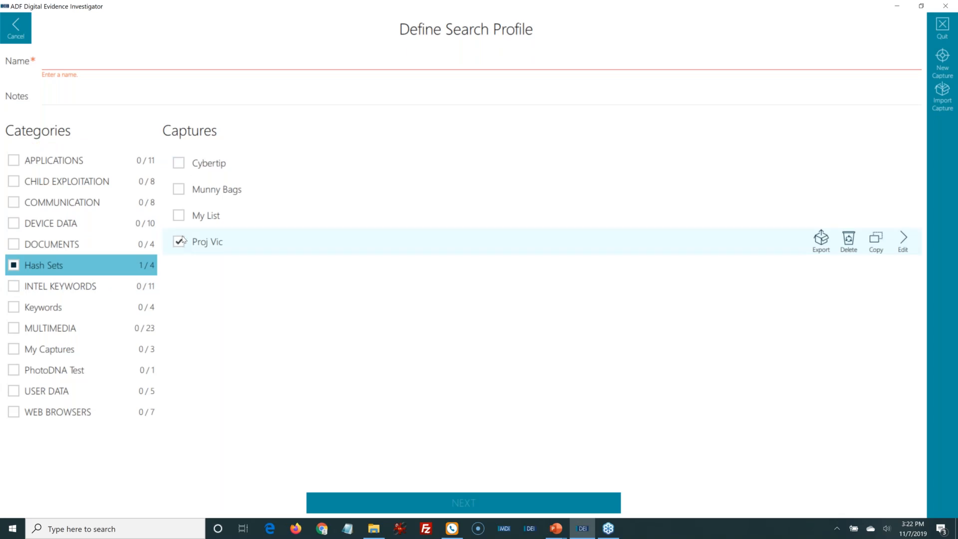
left_click(67, 308)
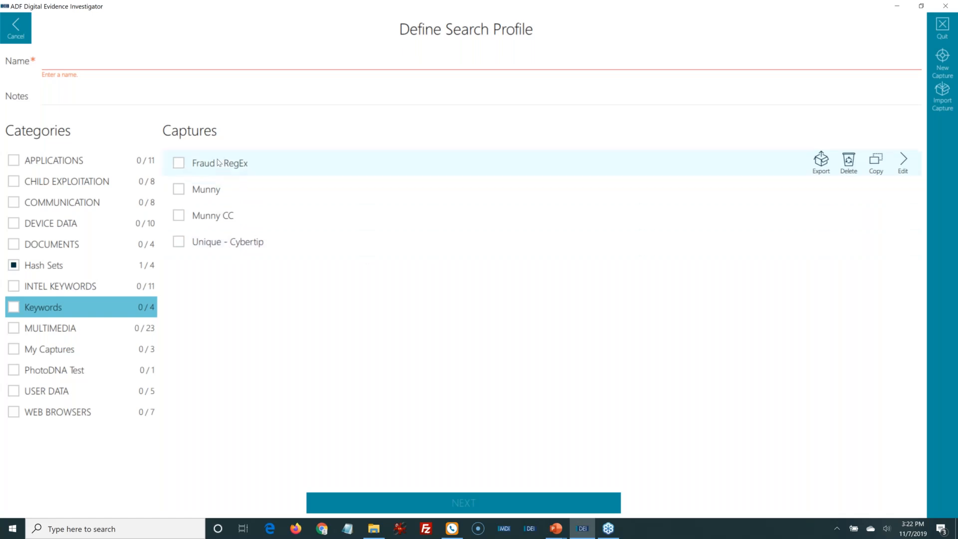
left_click(134, 313)
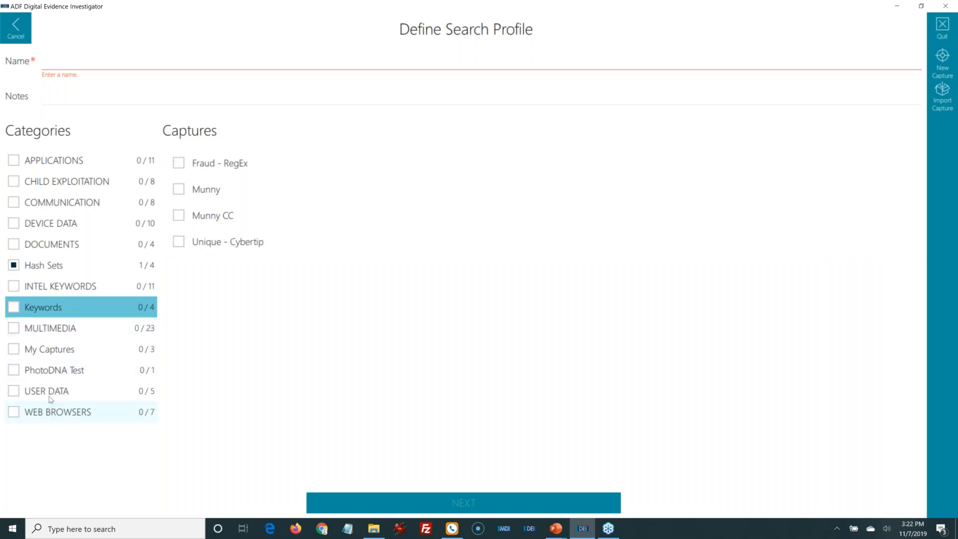
left_click(9, 42)
Copy the Intermediate - Child Exploitation profile as the basis of a new search profile.
scroll(82, 265, "down", 1)
scroll(82, 266, "down", 8)
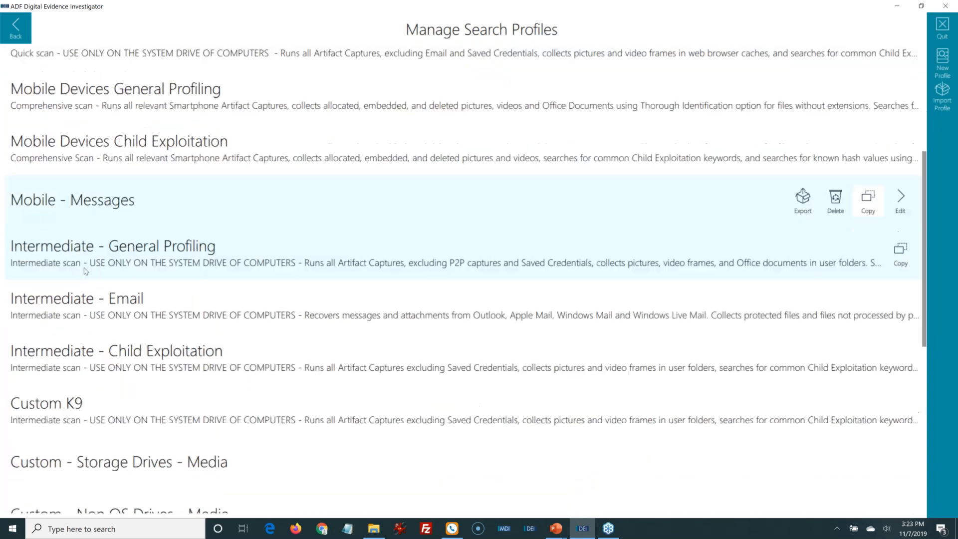
left_click(901, 319)
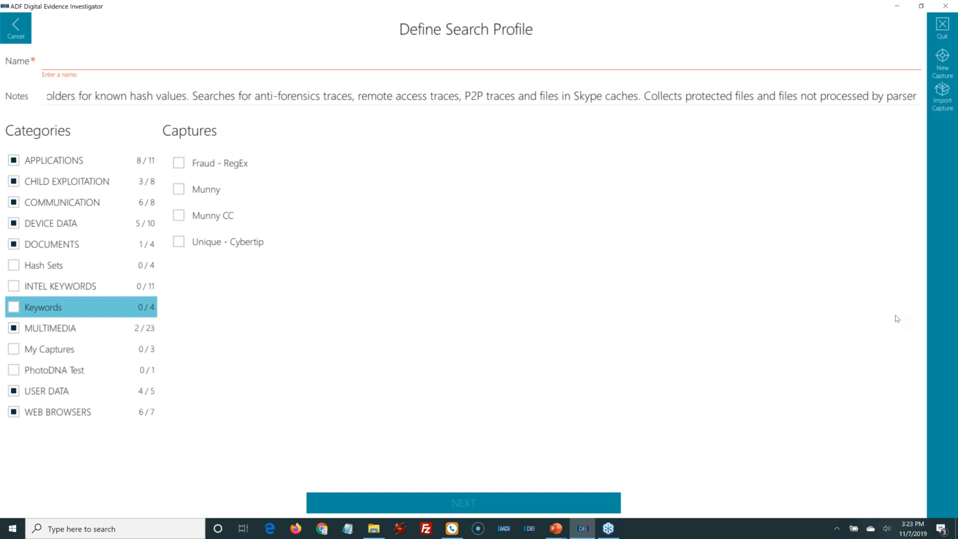
Review the Applications captures and exclude CE - Hash Set in User Profiles from the Child Exploitation category.
left_click(49, 158)
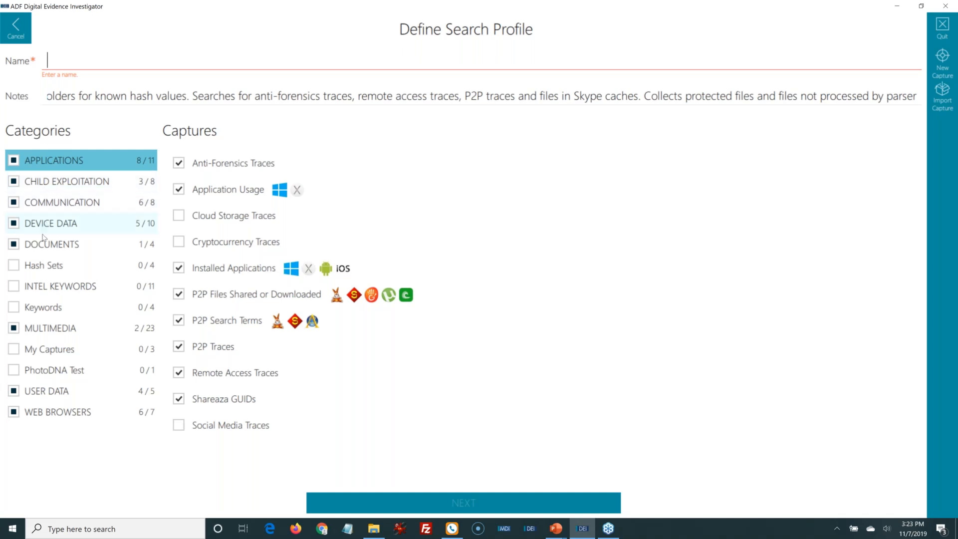
left_click(44, 186)
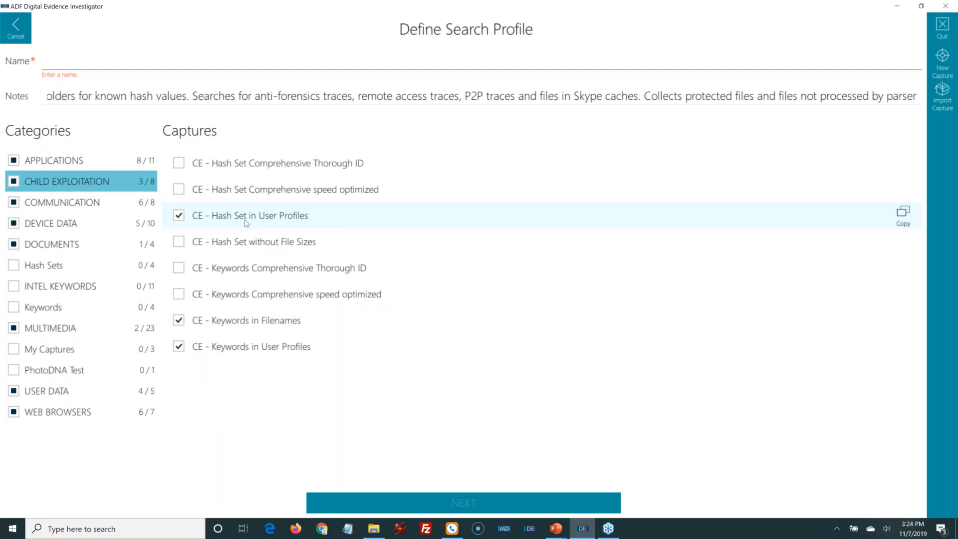
left_click(177, 217)
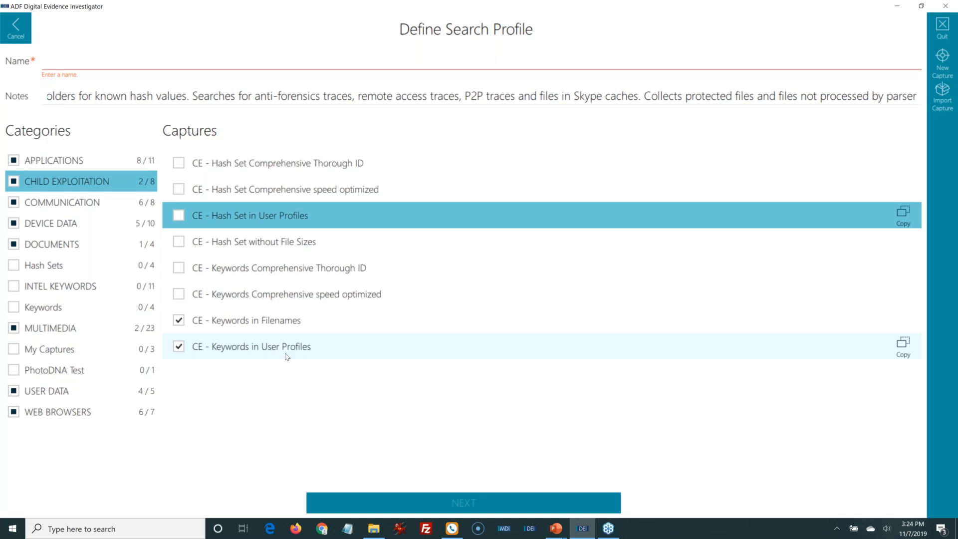
Examine which captures are included in the Multimedia and Web Browsers categories.
left_click(61, 326)
scroll(222, 351, "down", 2)
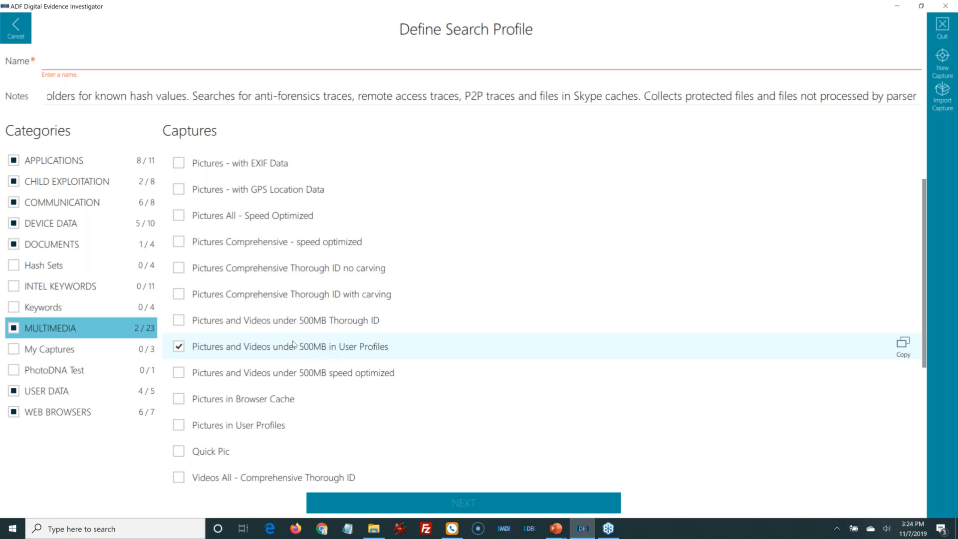
scroll(292, 344, "down", 5)
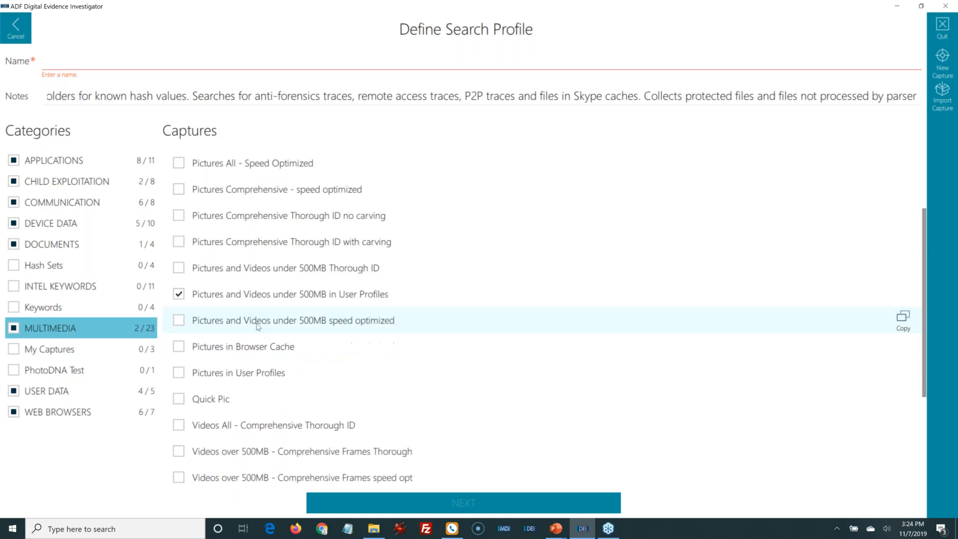
scroll(255, 327, "down", 1)
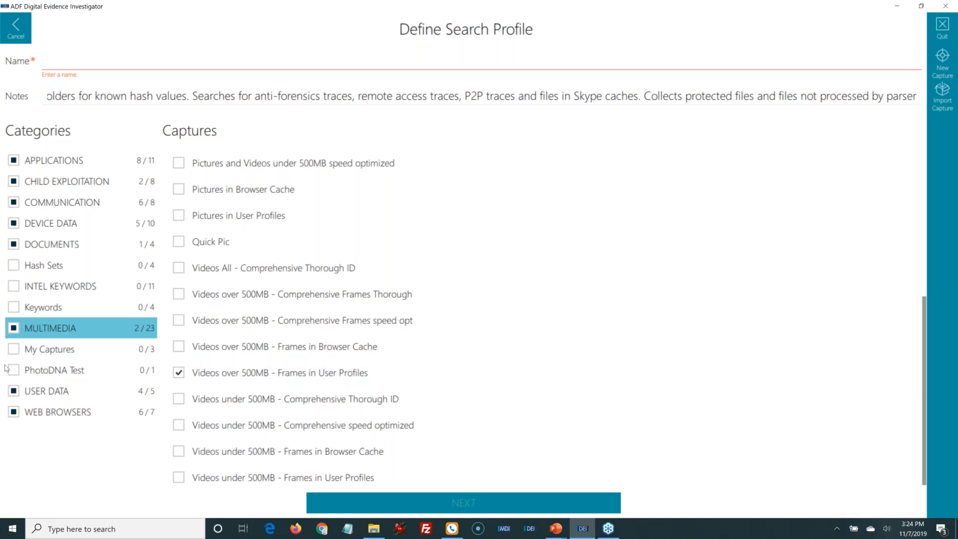
left_click(78, 417)
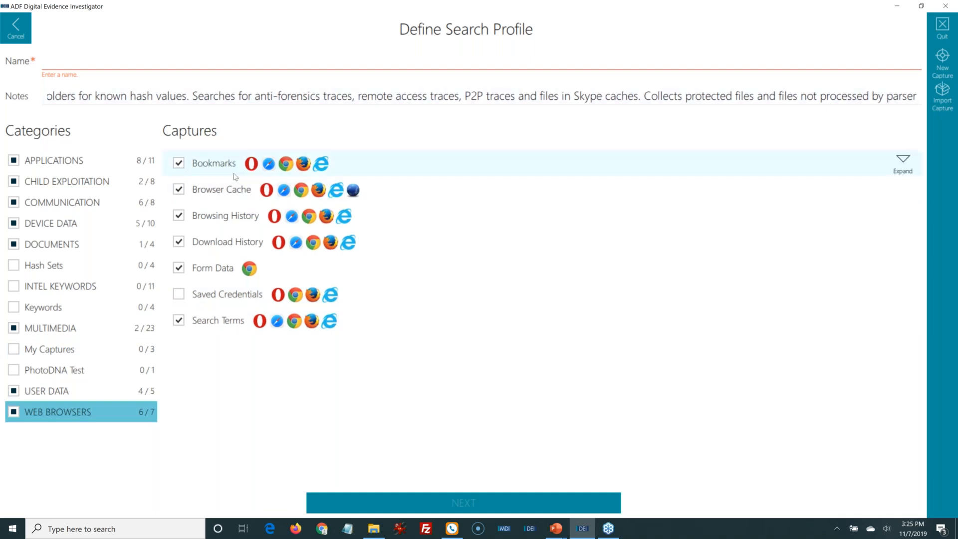
Exclude the Referenced Files capture from the Documents category.
left_click(82, 244)
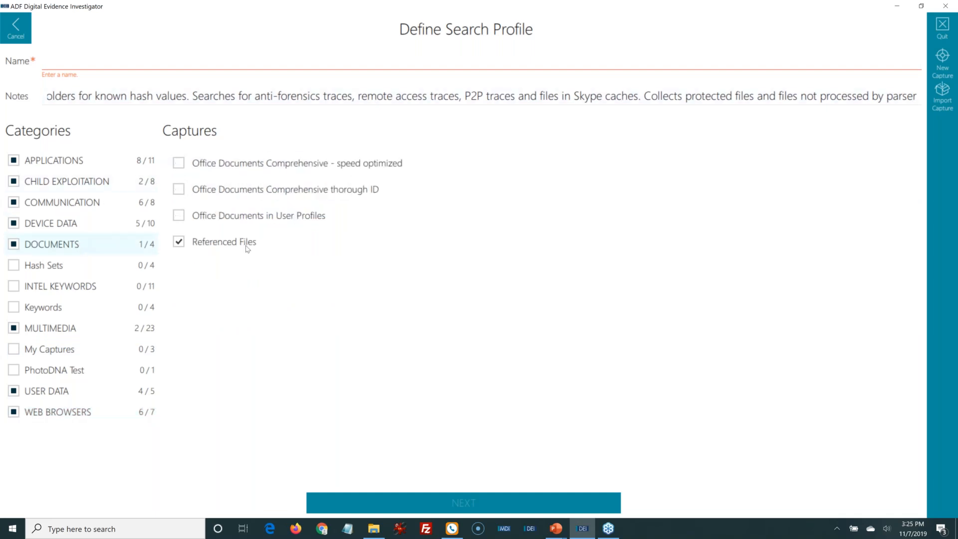
left_click(247, 248)
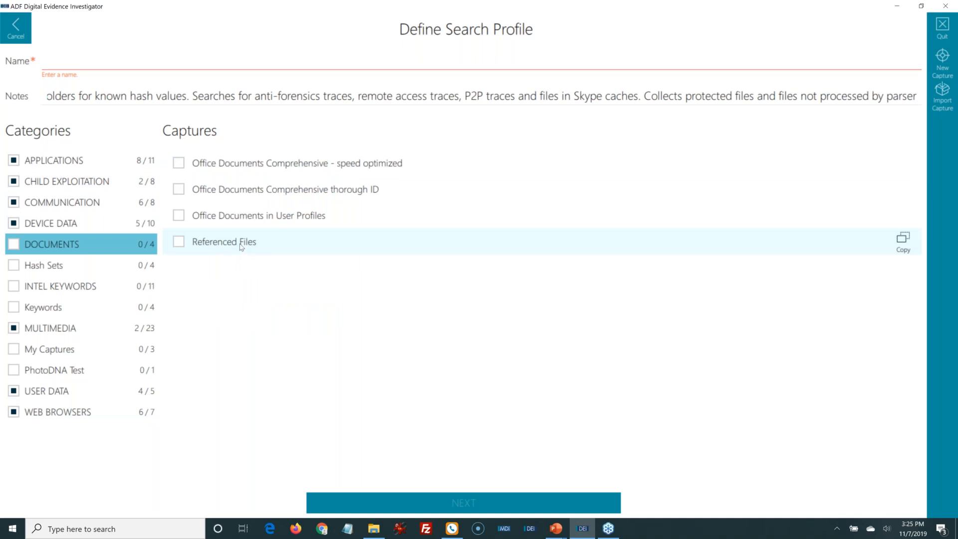
left_click(189, 246)
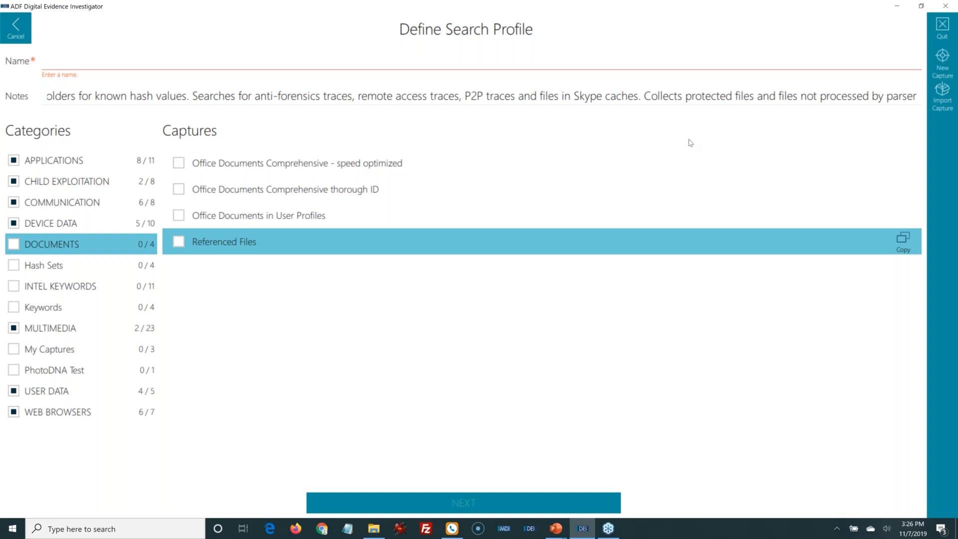
Start a new keyword search capture in the capture group Keywords and name it Cybertip 123456.
left_click(941, 72)
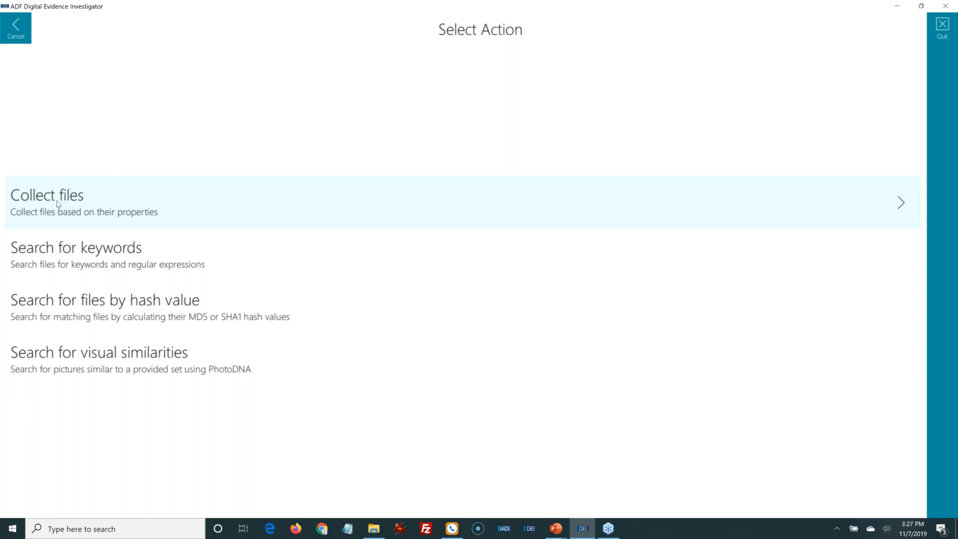
left_click(56, 257)
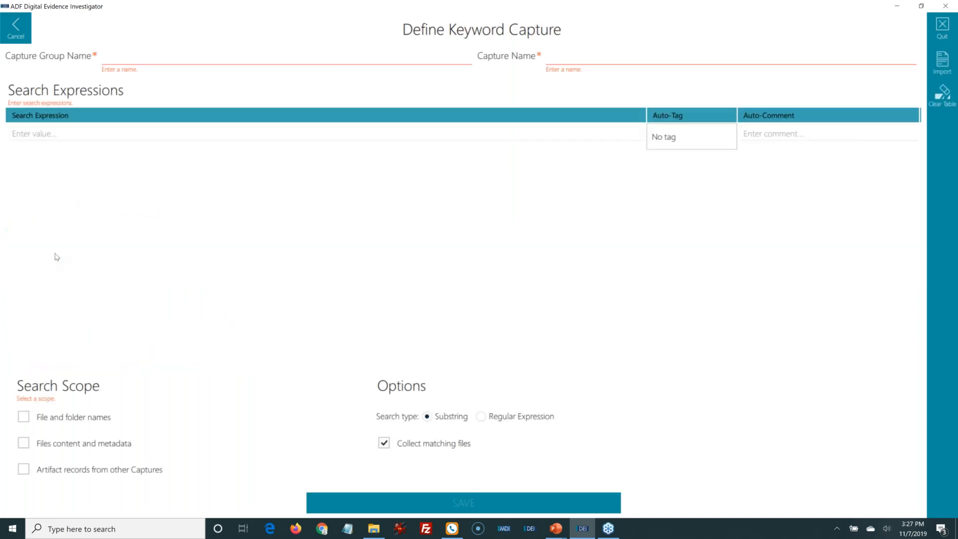
left_click(128, 55)
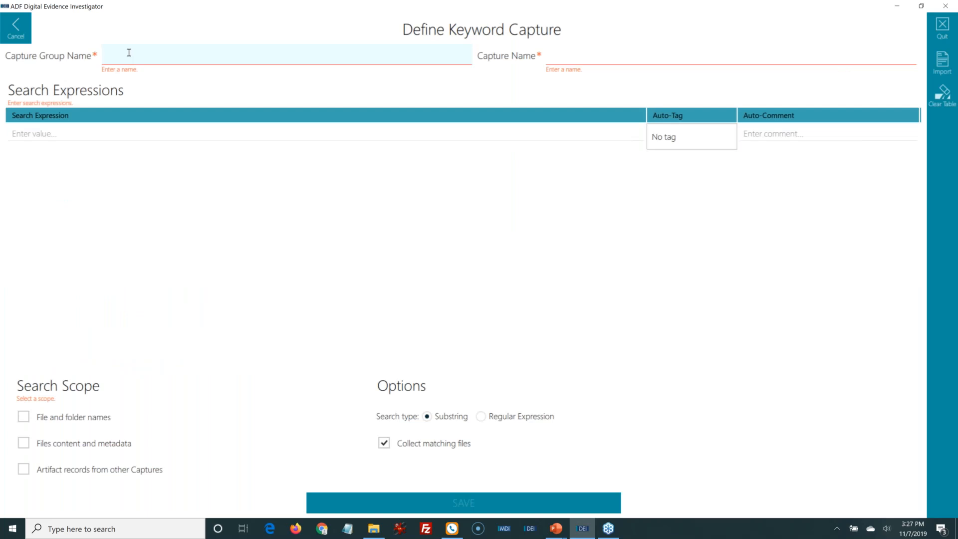
type("Keywords")
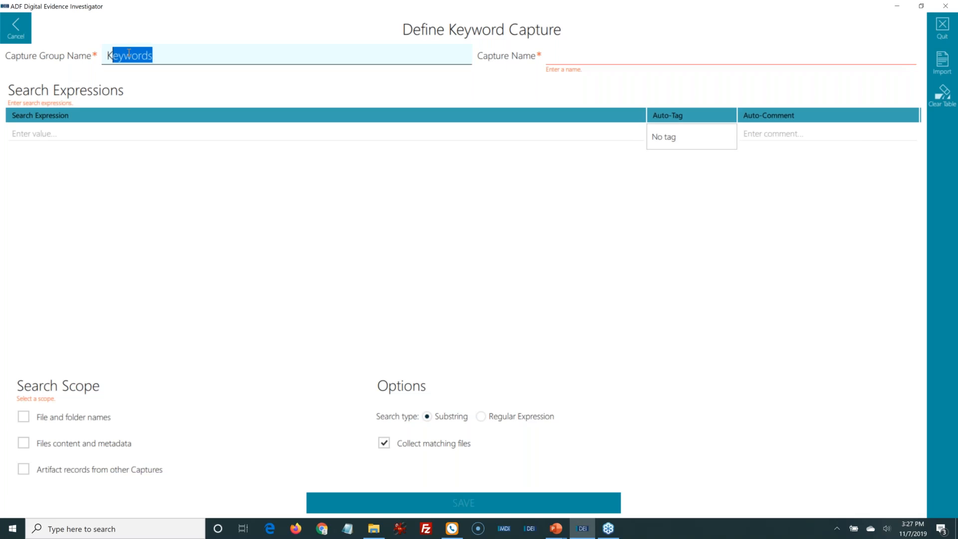
key("Tab")
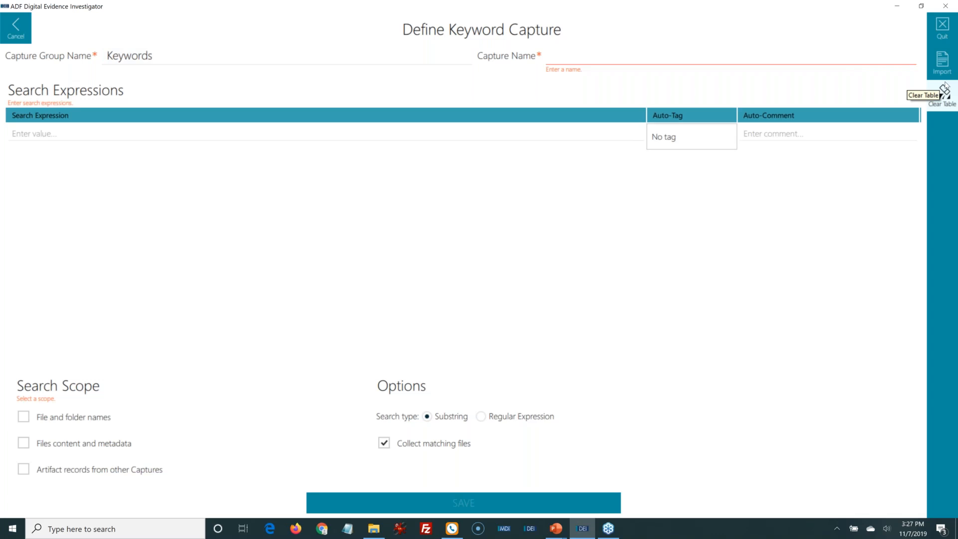
type("Cybeti")
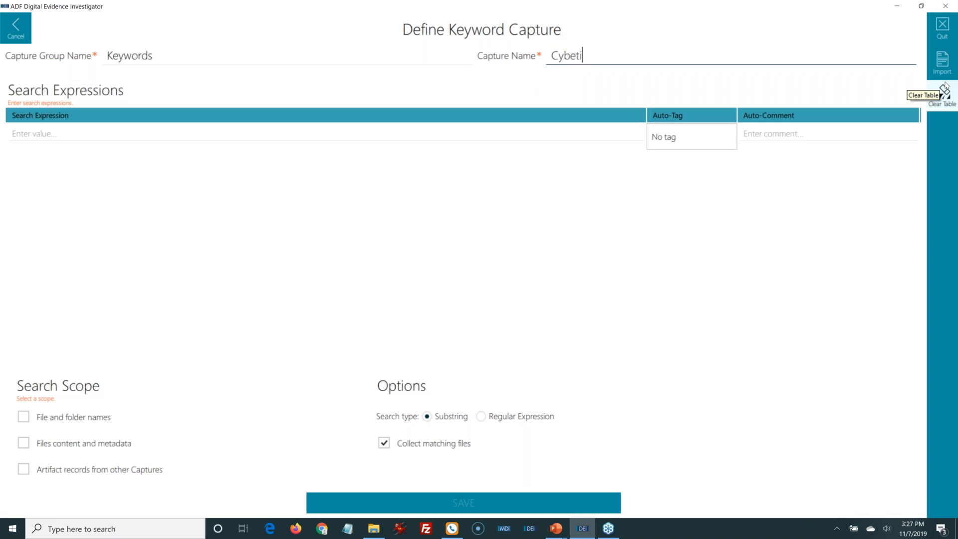
key("BackSpace")
key("BackSpace")
type("rtip ")
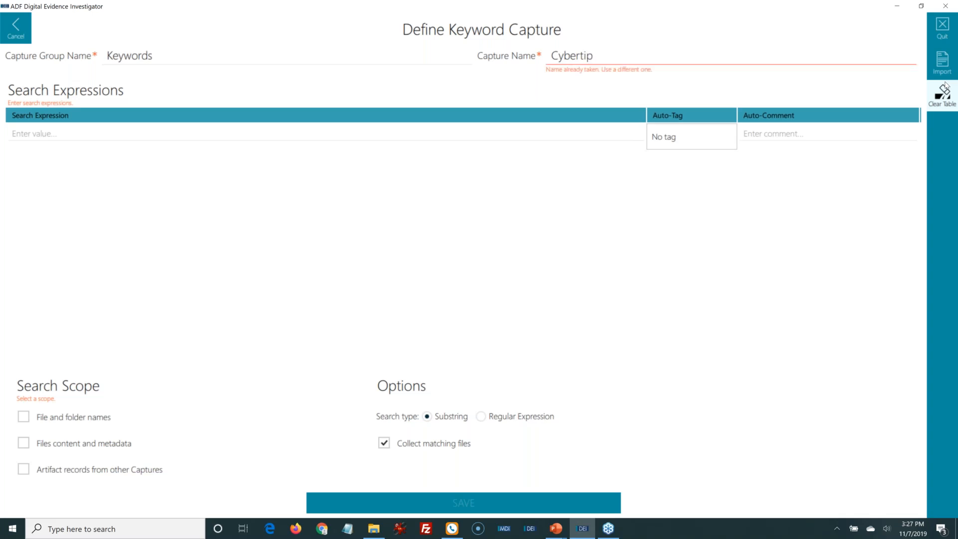
type("123456")
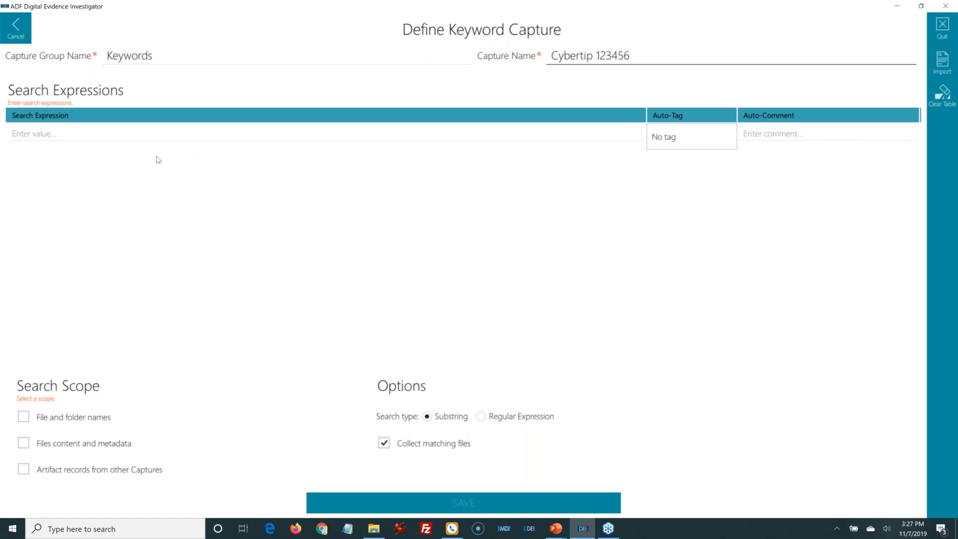
Narrow the Search Expression column and add the victim's name as an untagged expression with the auto-comment Victim.
left_click(120, 133)
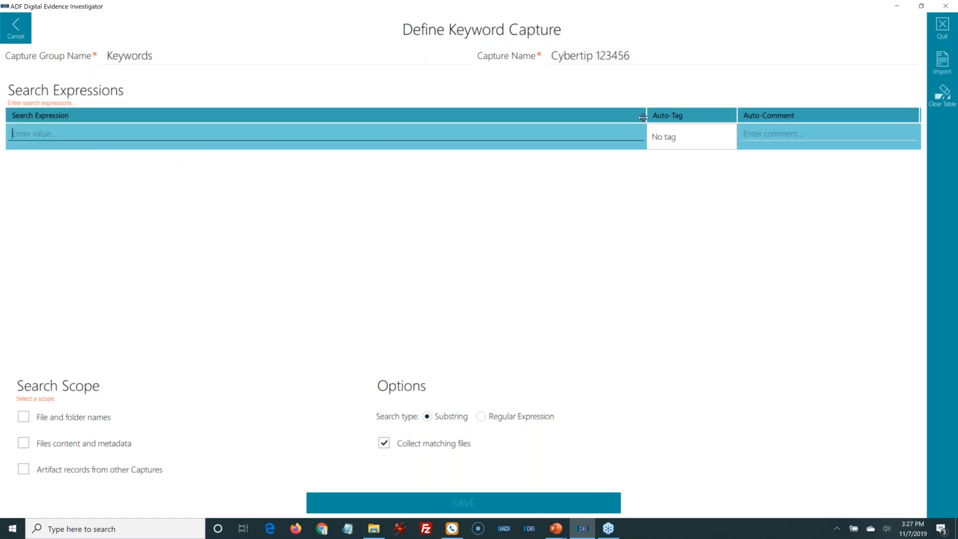
left_click_drag(646, 118, 244, 120)
left_click(83, 135)
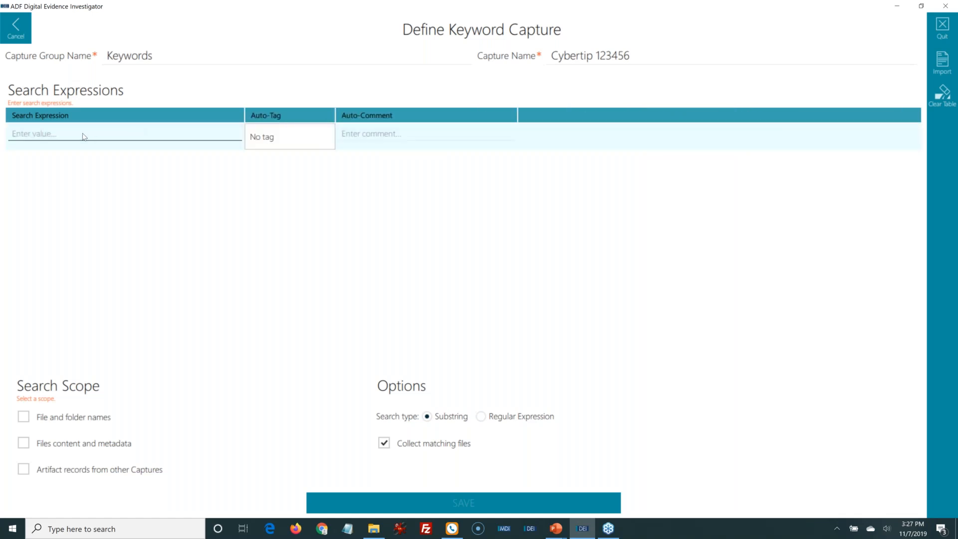
type("Delmar")
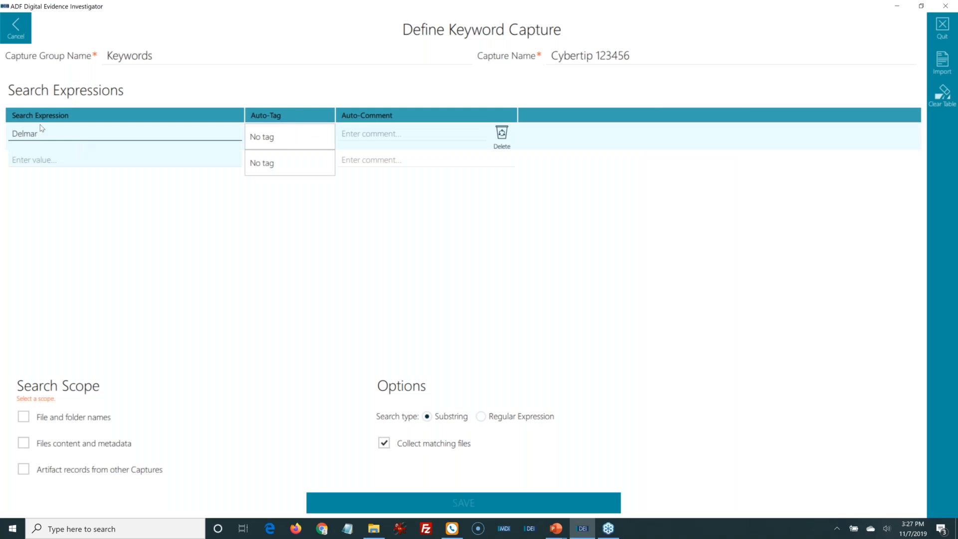
left_click(285, 138)
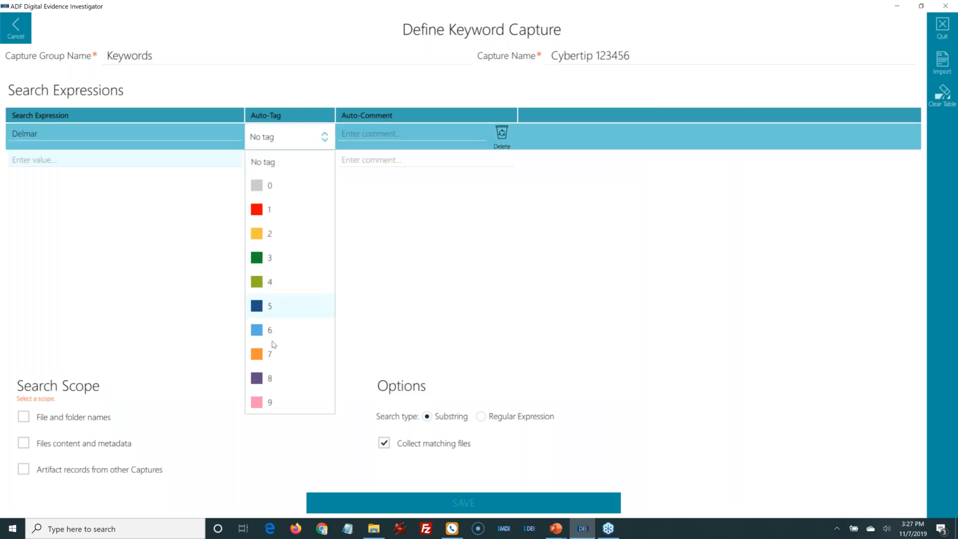
left_click(273, 138)
left_click(270, 132)
left_click(270, 133)
left_click(370, 139)
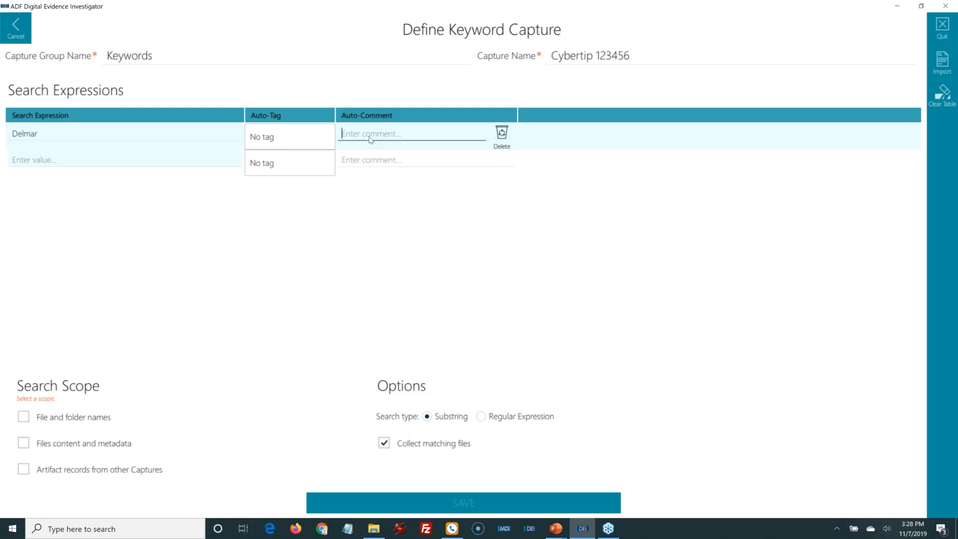
type("Victim")
Import more search expressions from unique keywords.csv in the Case Files folder on the Desktop.
left_click(942, 74)
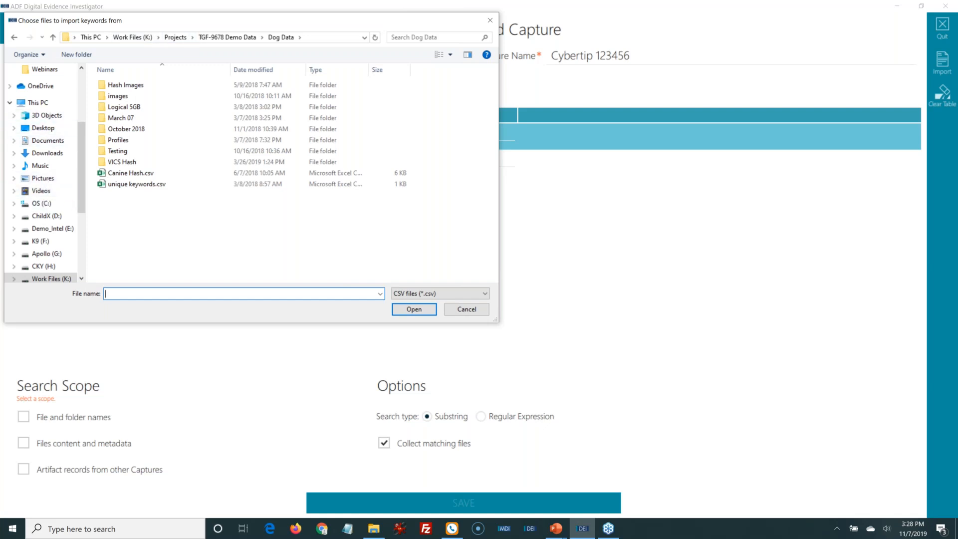
left_click(37, 102)
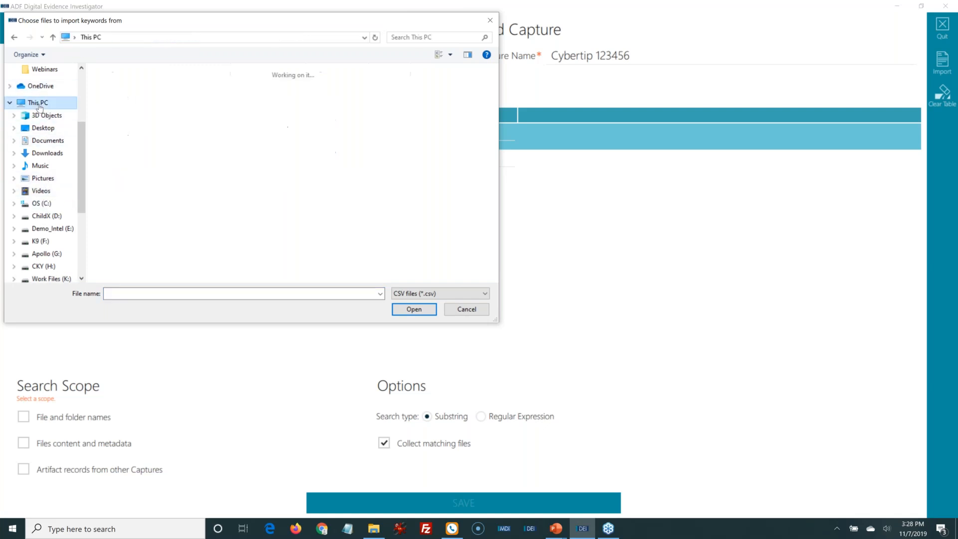
left_click(42, 129)
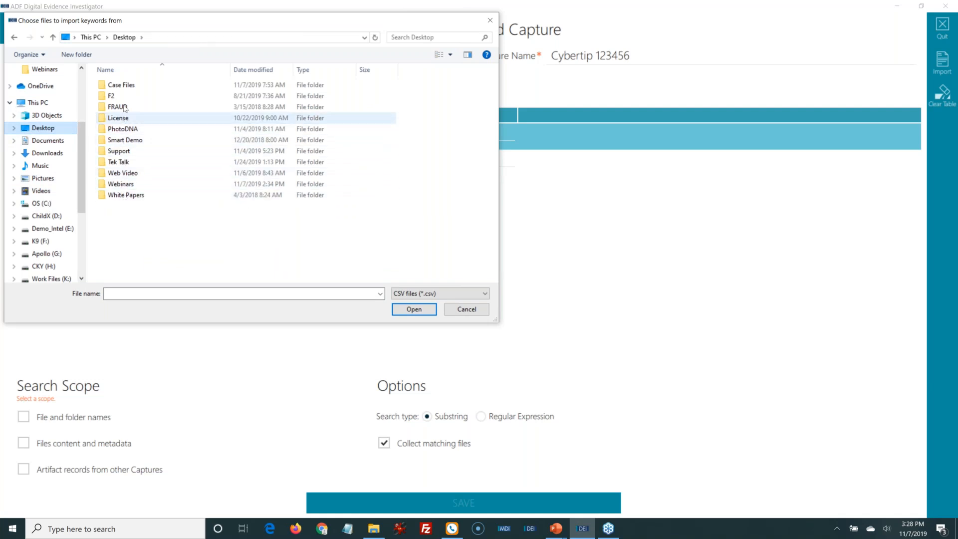
double_click(124, 86)
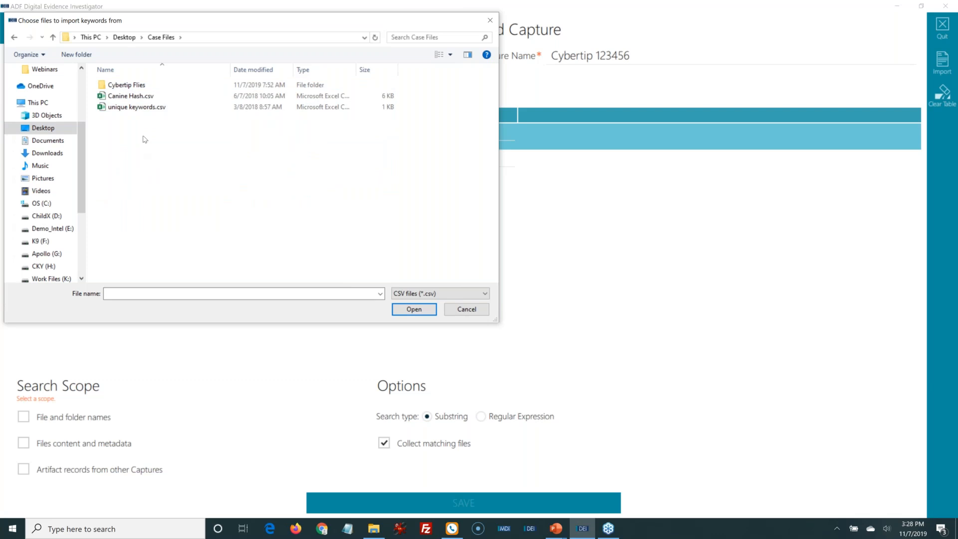
left_click(132, 107)
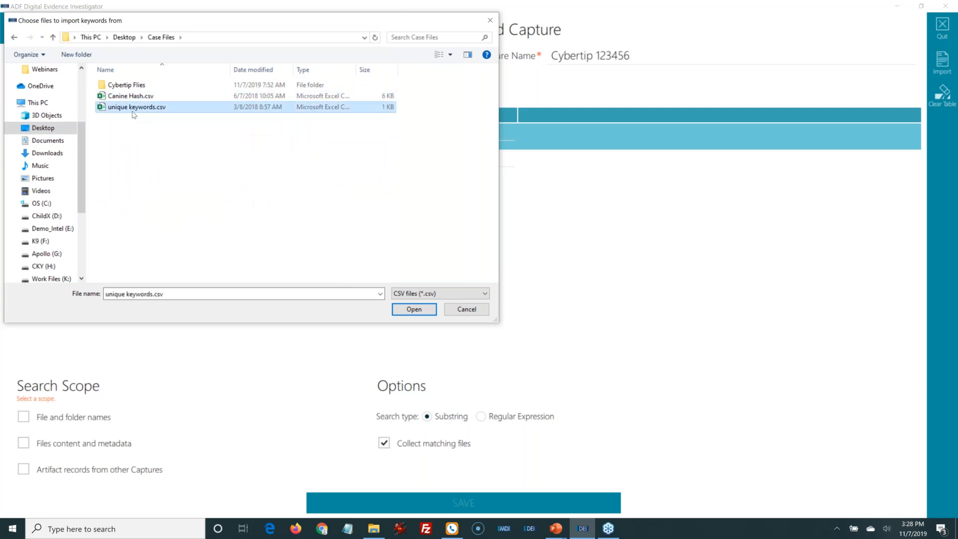
left_click(414, 309)
left_click(427, 361)
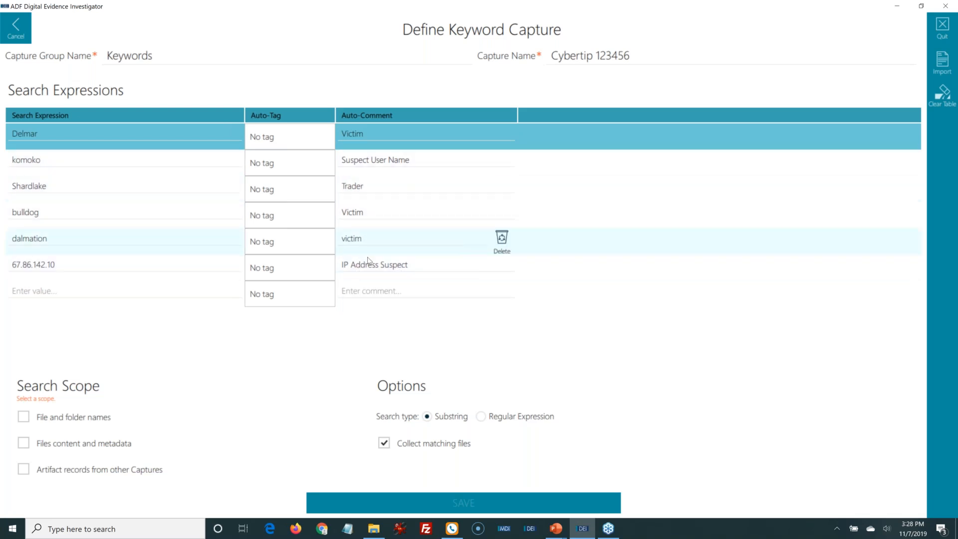
Set the auto-tag of the suspect's IP address expression to the orange tag 7.
left_click(263, 270)
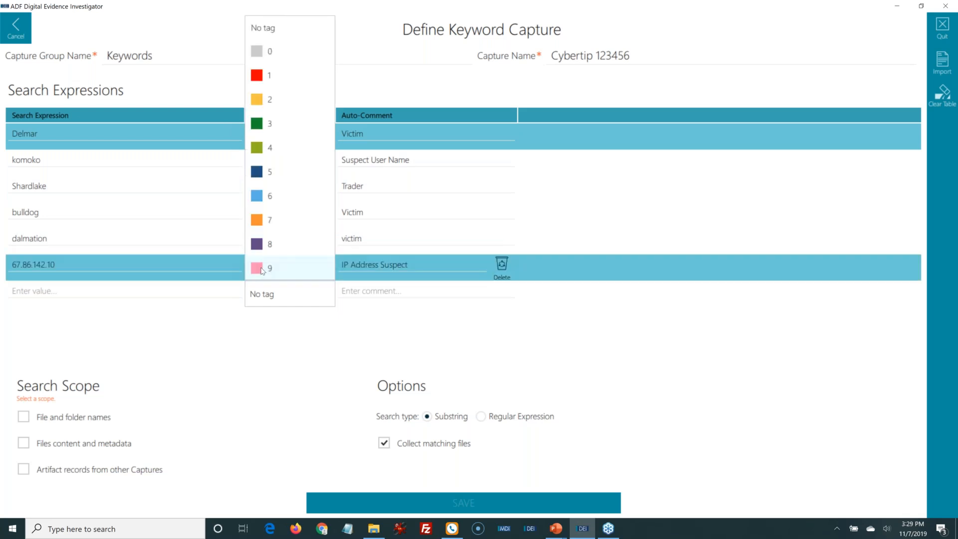
left_click(265, 221)
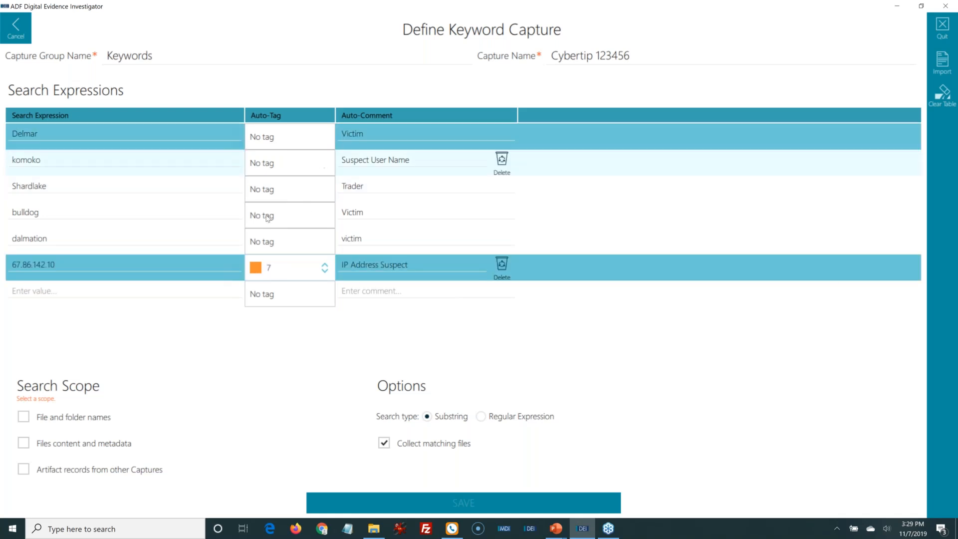
left_click(50, 257)
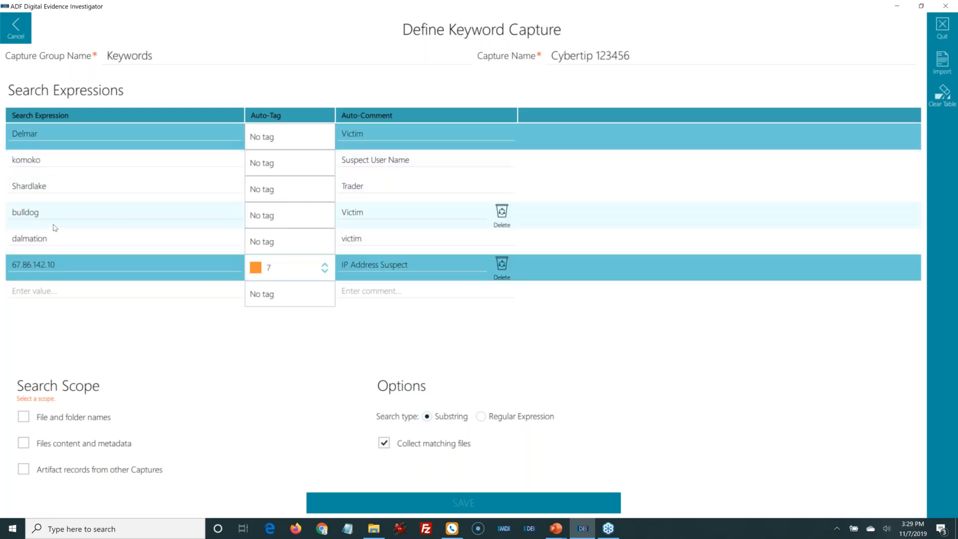
Include file and folder names and artifact records from other Captures in the keyword capture's search scope.
left_click(23, 418)
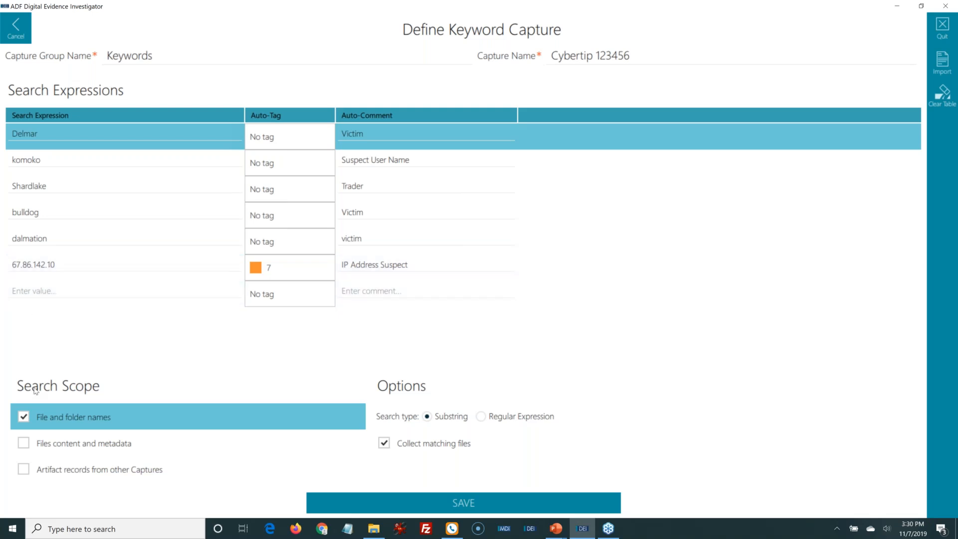
left_click(72, 471)
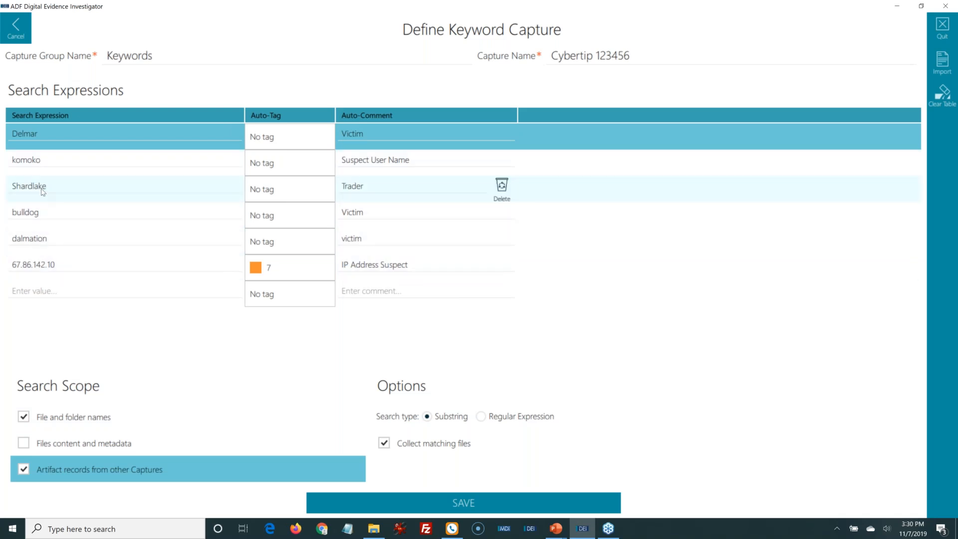
left_click(112, 468)
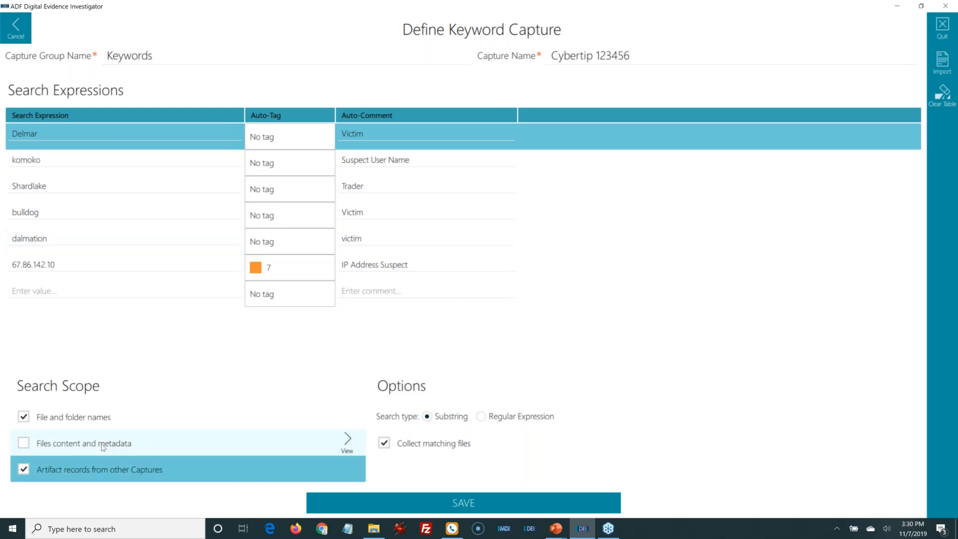
Open the files content and metadata scope and add Internet File and Text File to the file types searched.
left_click(348, 440)
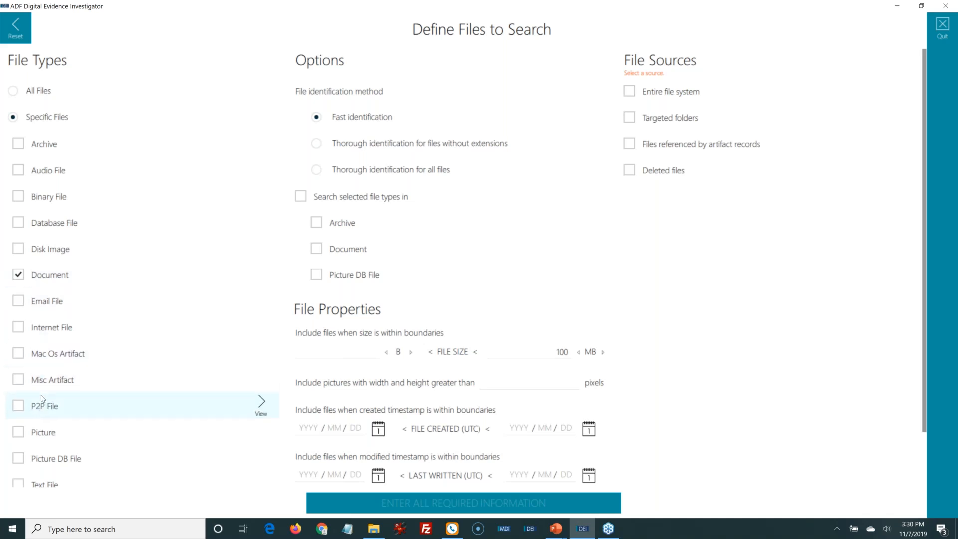
scroll(50, 319, "down", 1)
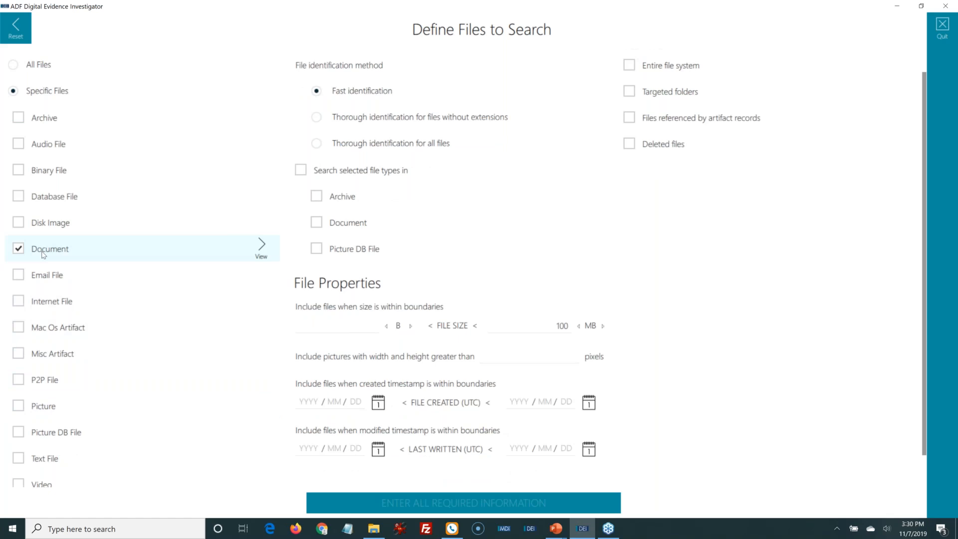
left_click(51, 305)
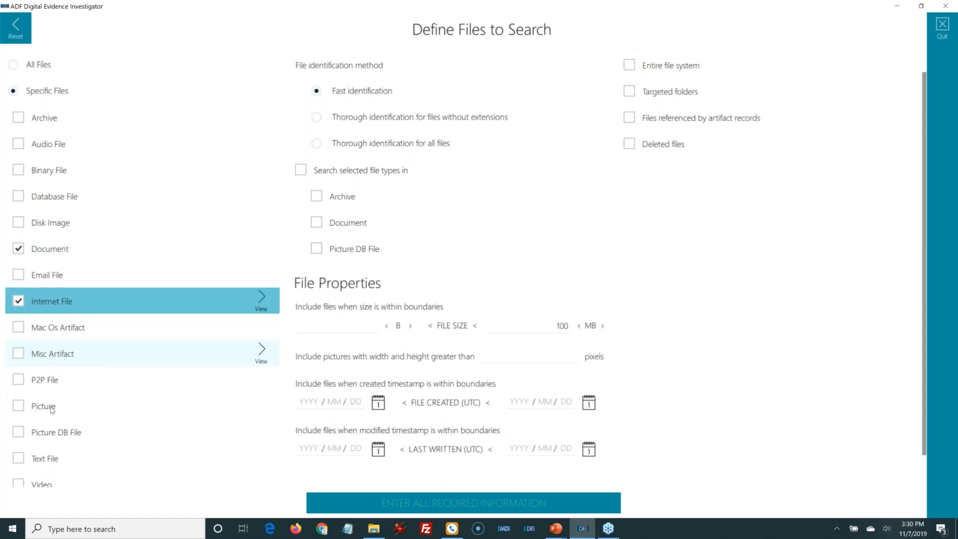
left_click(45, 463)
scroll(221, 379, "up", 1)
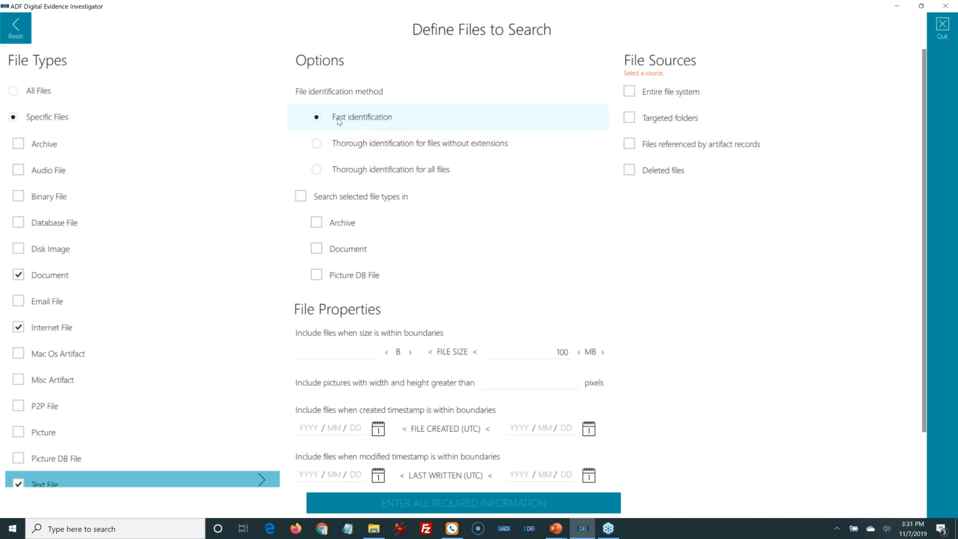
Set file identification to thorough for files without extensions and include archives when searching the selected file types.
left_click(371, 145)
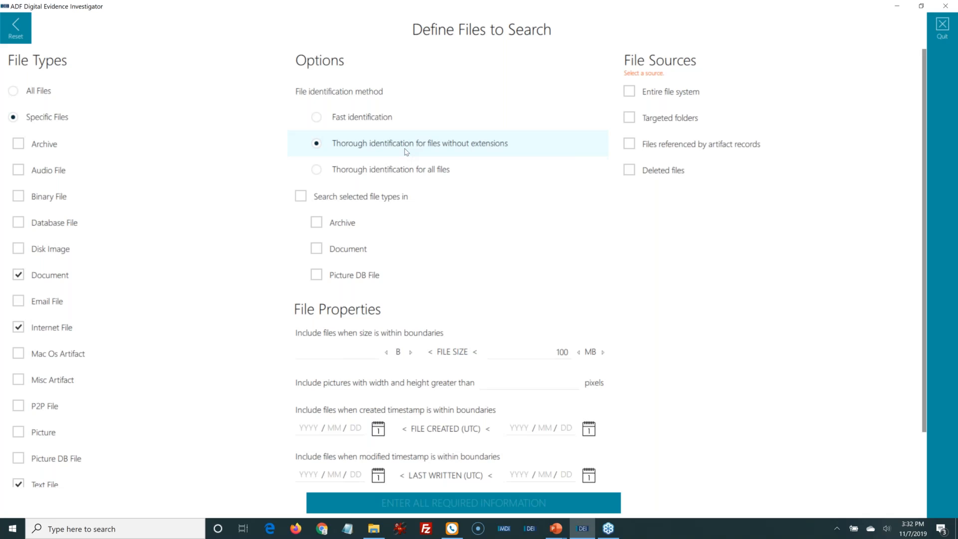
left_click(354, 172)
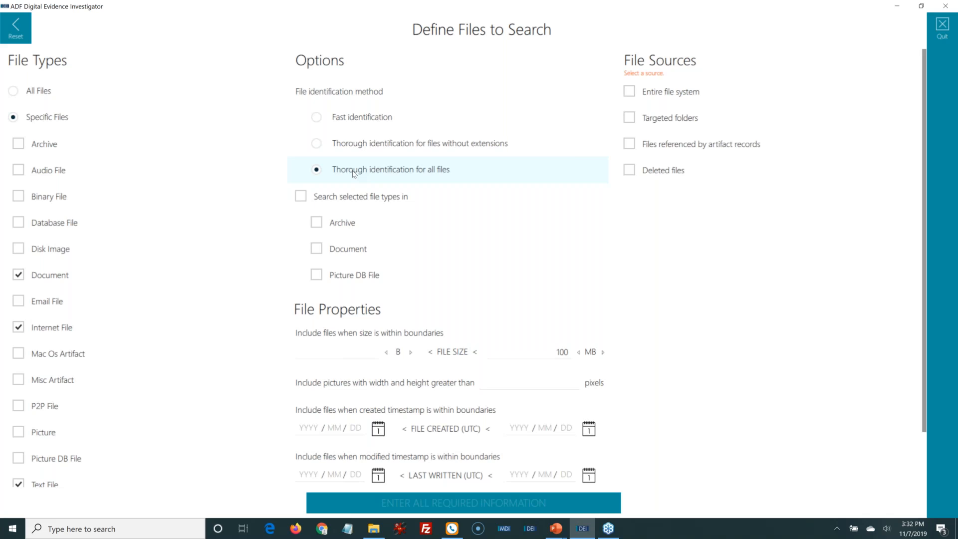
left_click(362, 146)
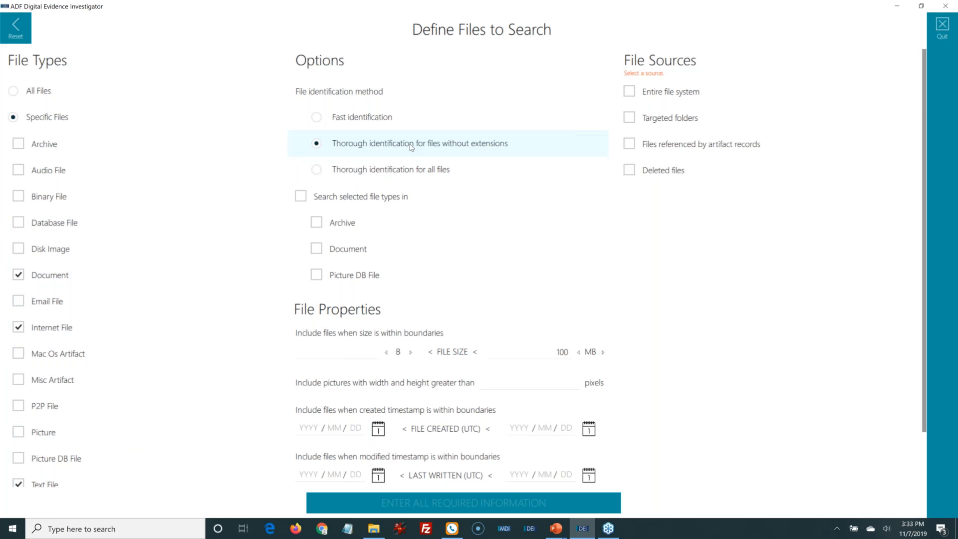
left_click(333, 225)
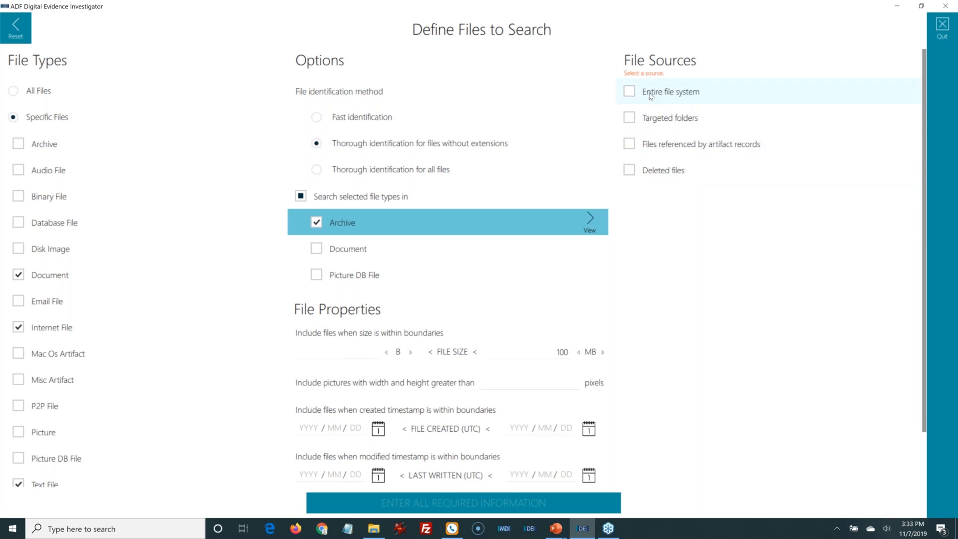
Restrict the file sources to the targeted folders /users/.* and /documents and settings/.*.
mouse_move(653, 120)
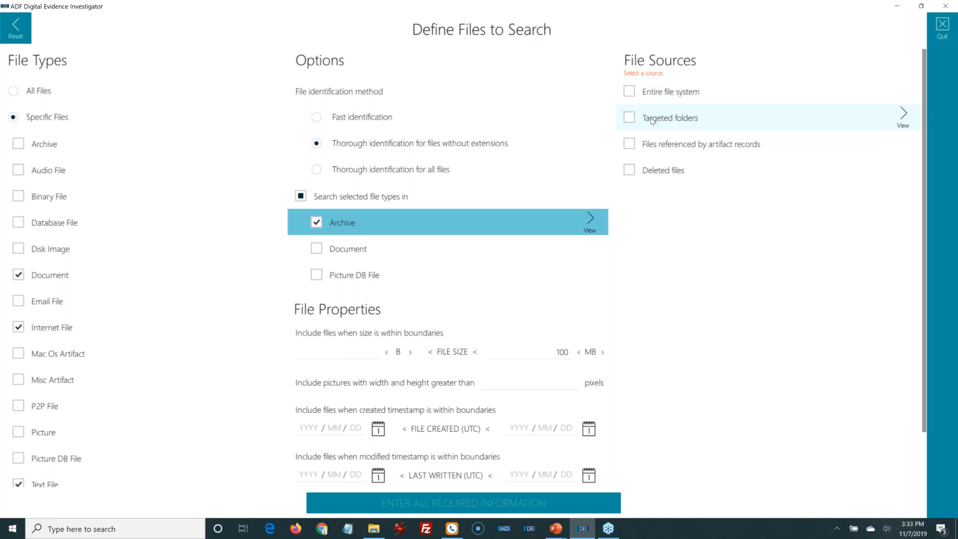
left_click(904, 116)
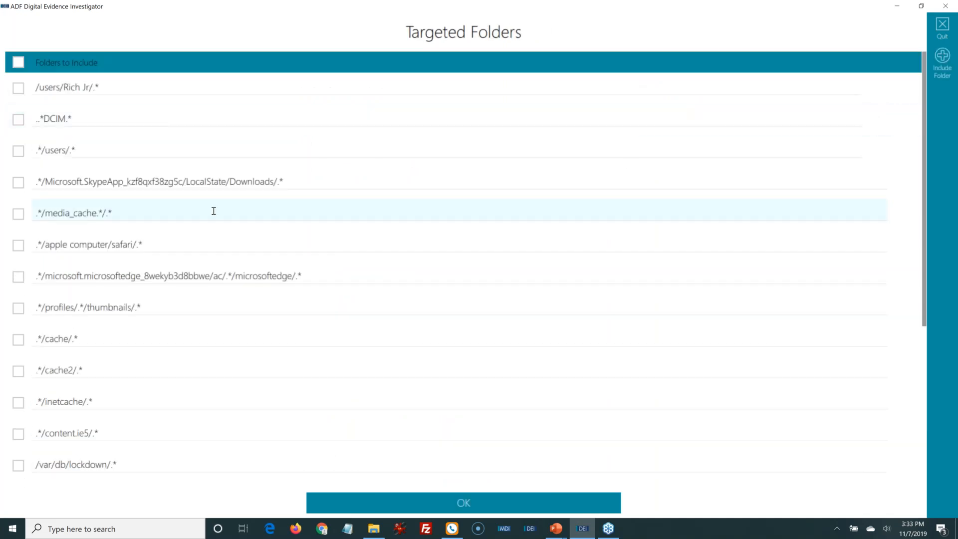
scroll(164, 200, "down", 1)
scroll(160, 219, "down", 5)
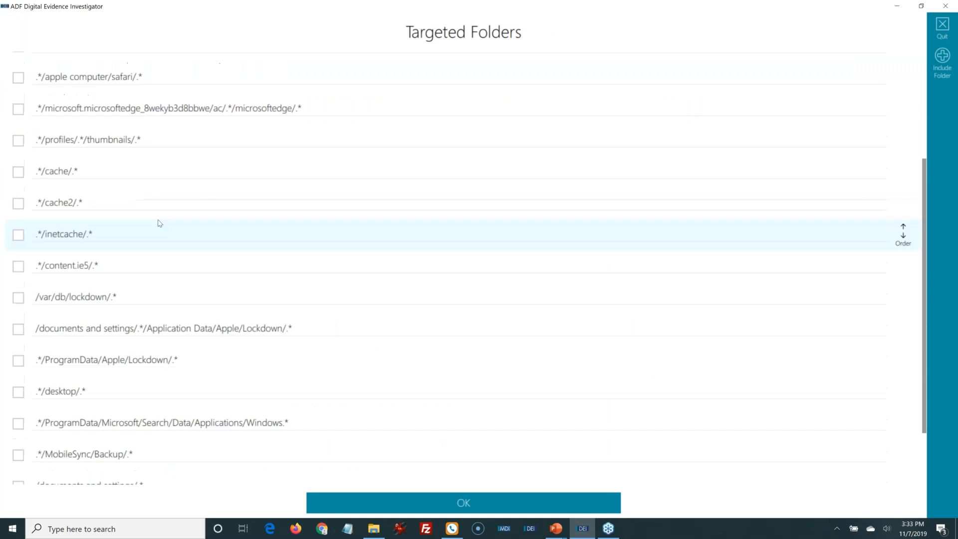
left_click(18, 436)
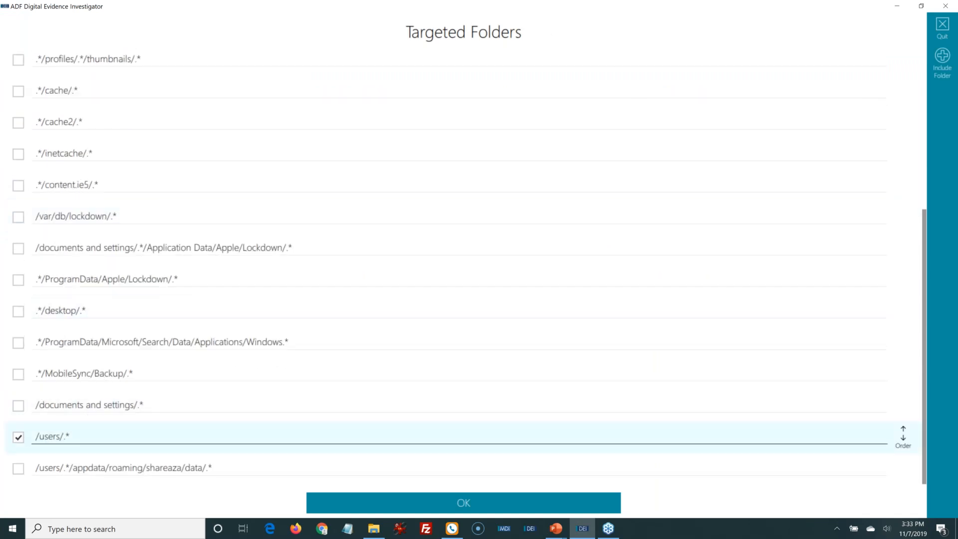
left_click(18, 406)
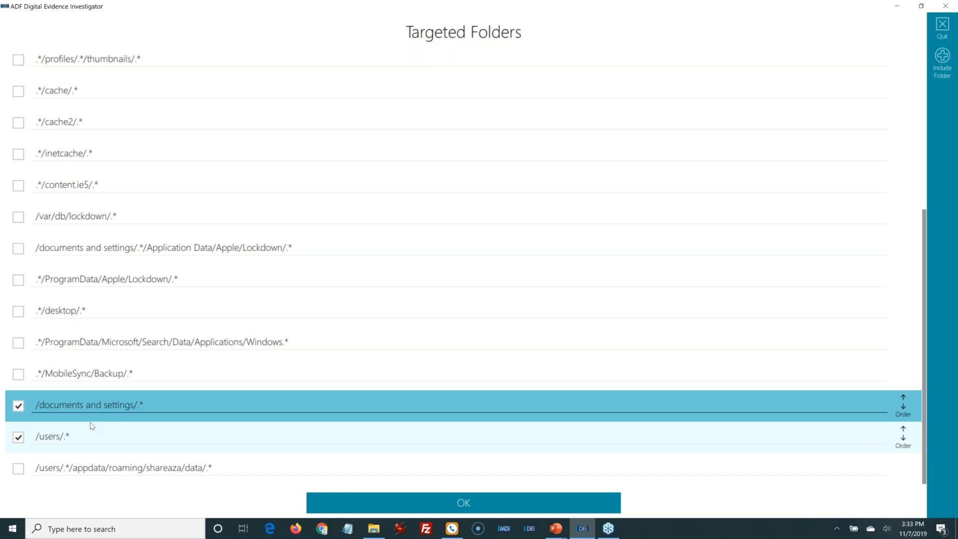
left_click(447, 508)
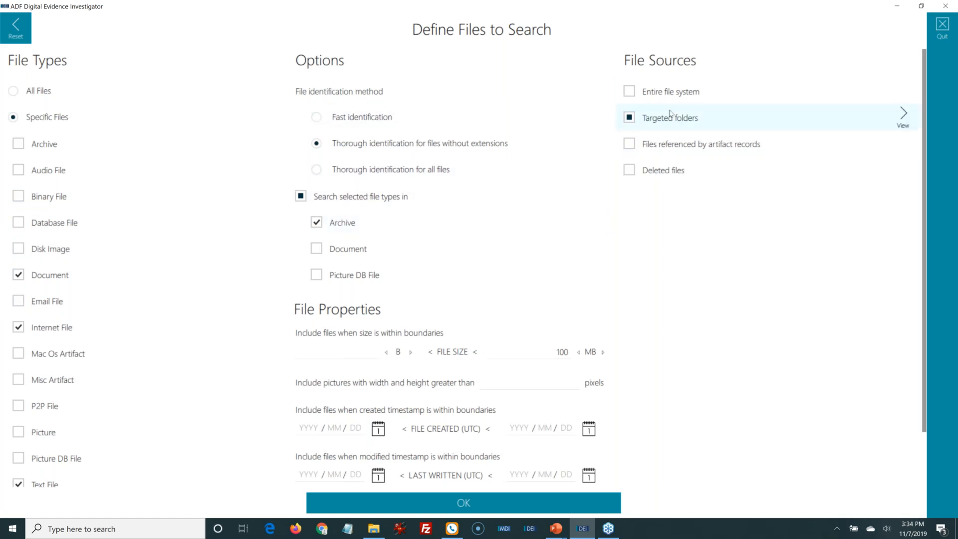
Add files referenced by artifact records and deleted files as sources, and accept the file search definition.
left_click(664, 146)
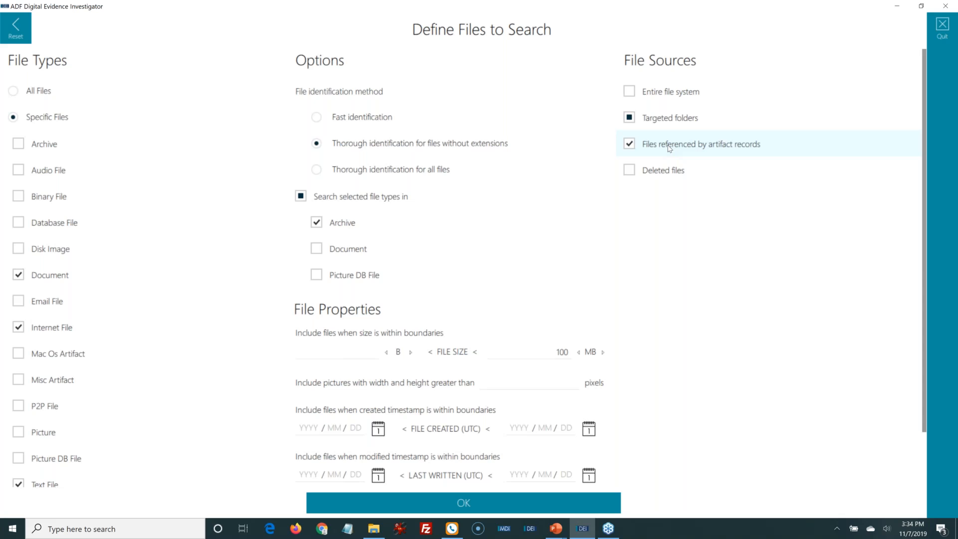
left_click(670, 148)
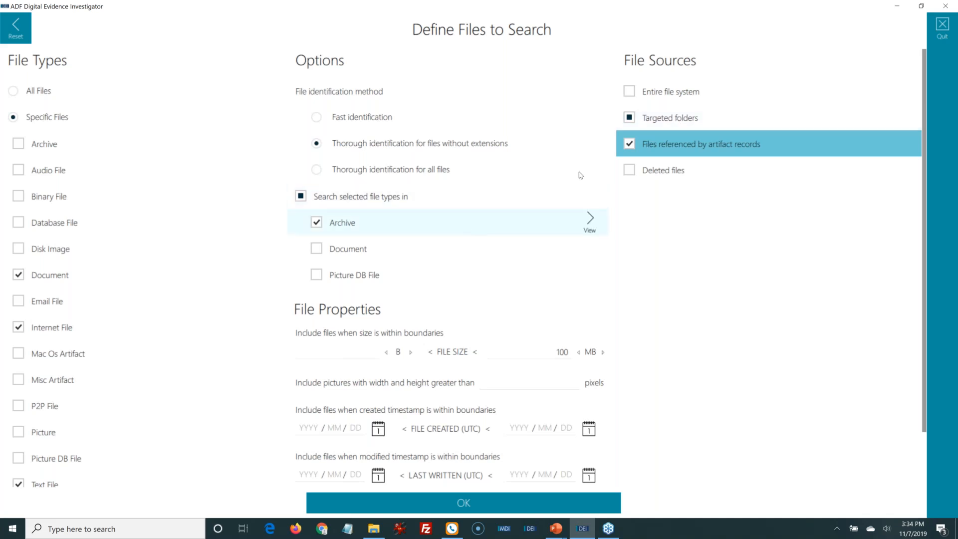
left_click(640, 173)
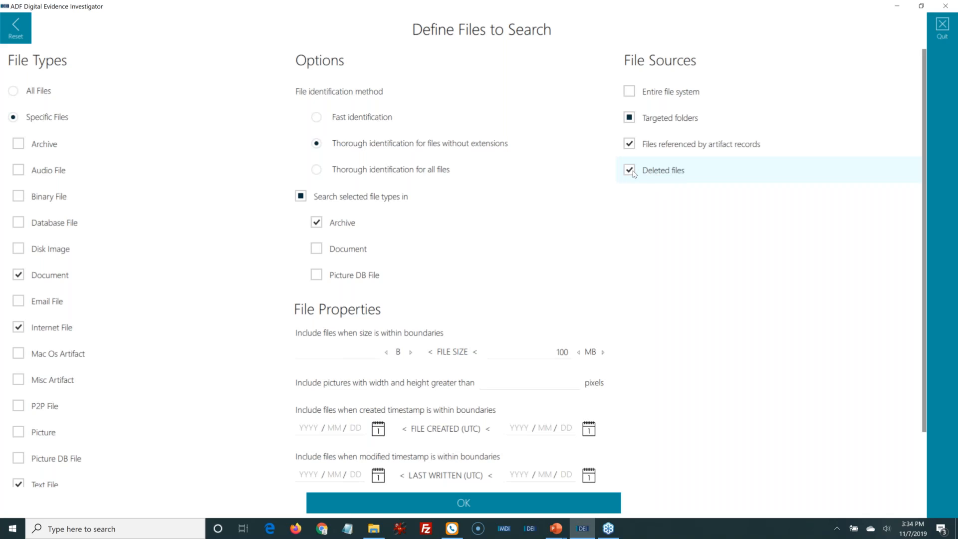
left_click(664, 171)
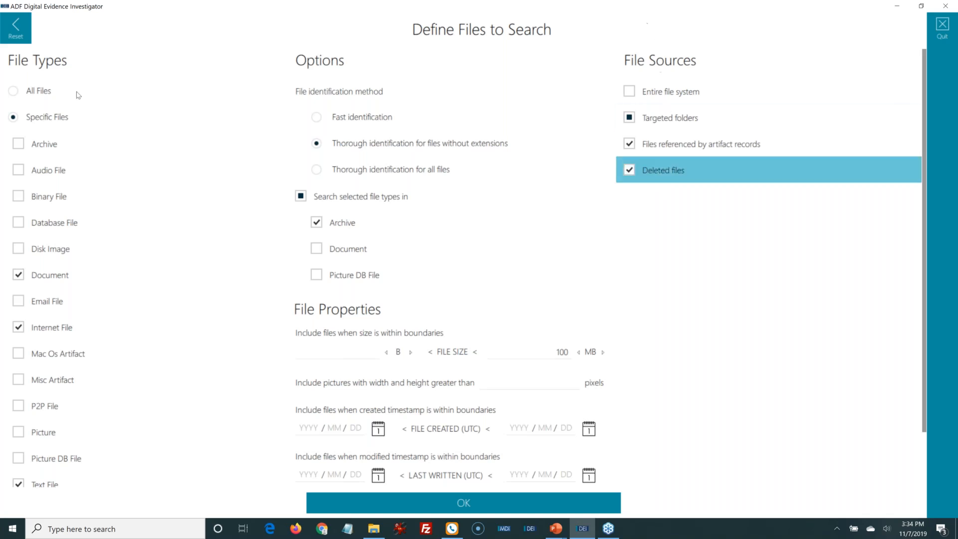
left_click(504, 506)
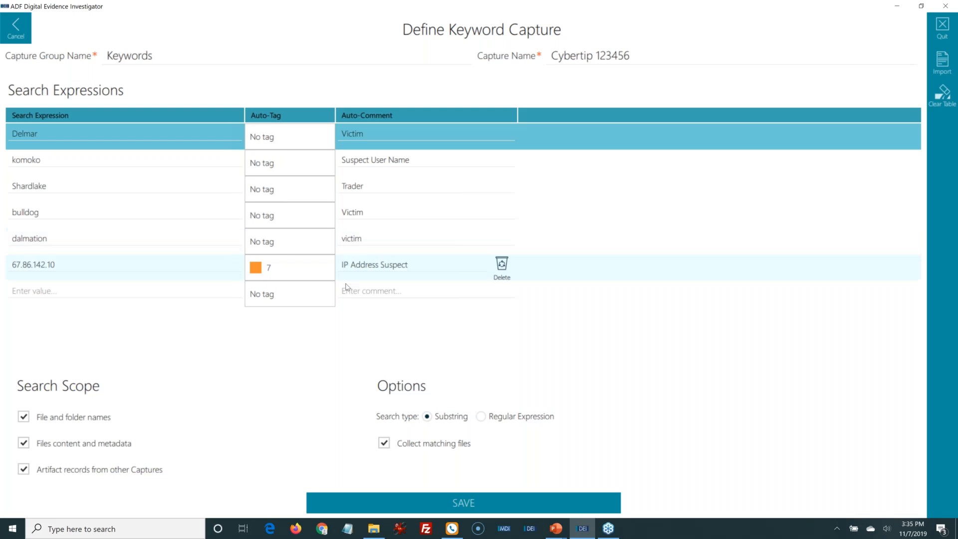
Save the Cybertip keyword capture with the Substring search type and display the captures in the Keywords category.
left_click(499, 414)
left_click(428, 417)
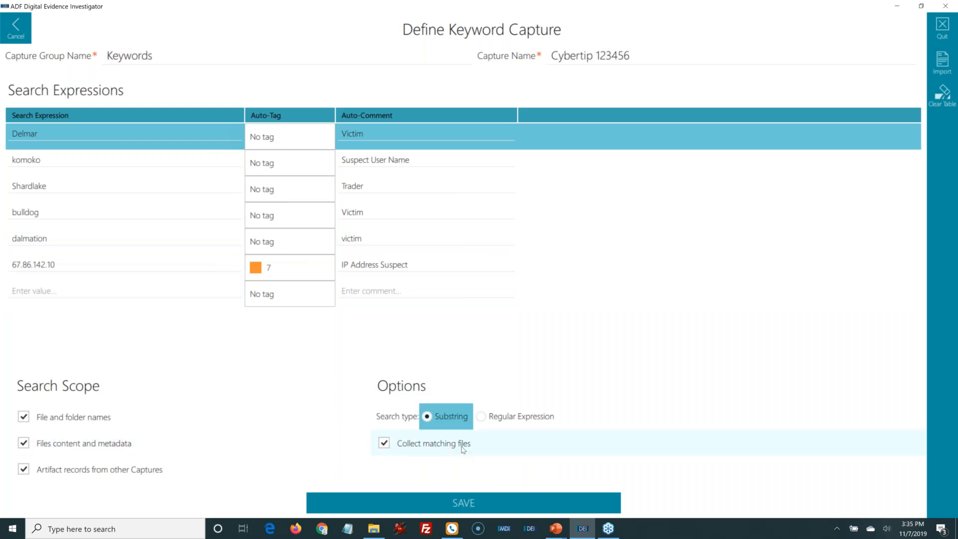
left_click(488, 503)
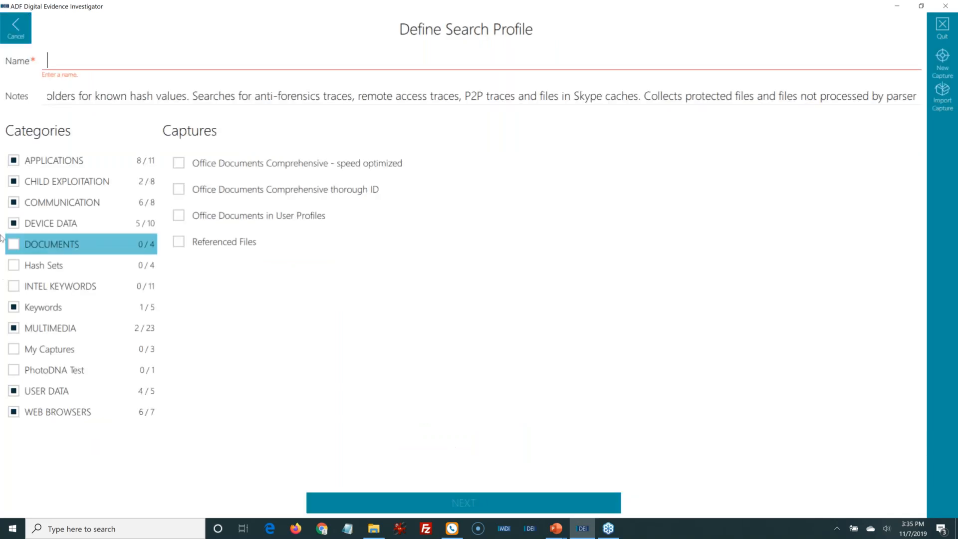
left_click(43, 309)
mouse_move(221, 163)
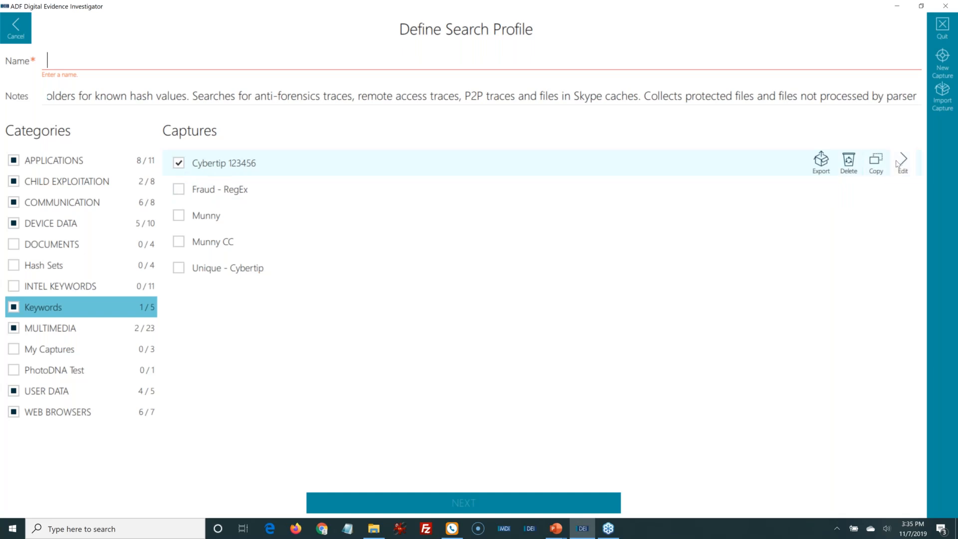
Create a capture that searches files by hash value, named Unique Hashes in the Hash Sets capture group.
left_click(945, 62)
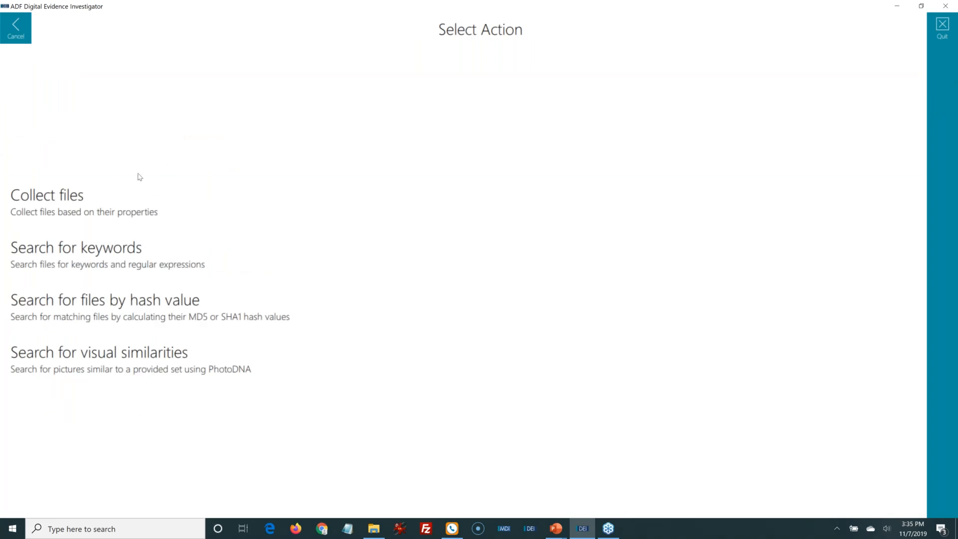
left_click(88, 314)
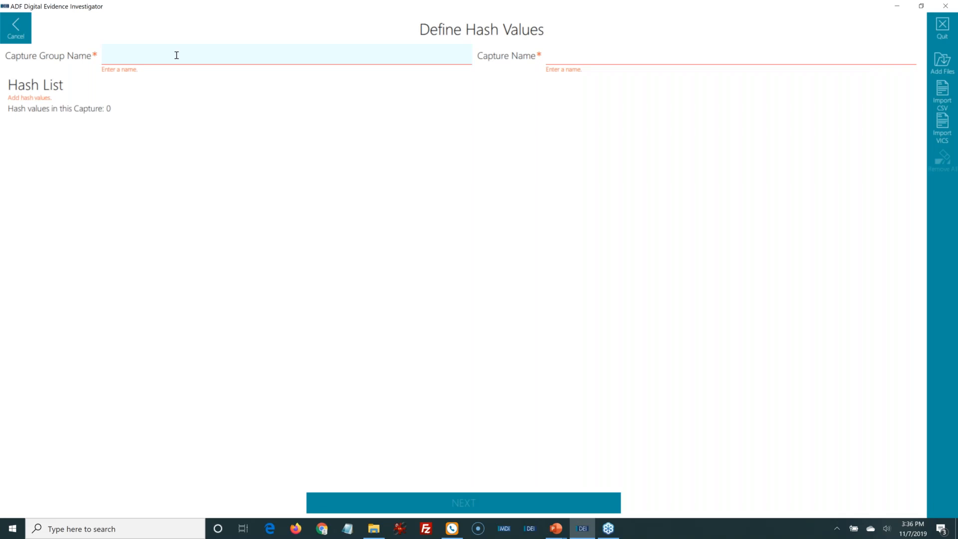
type("Hash Sets")
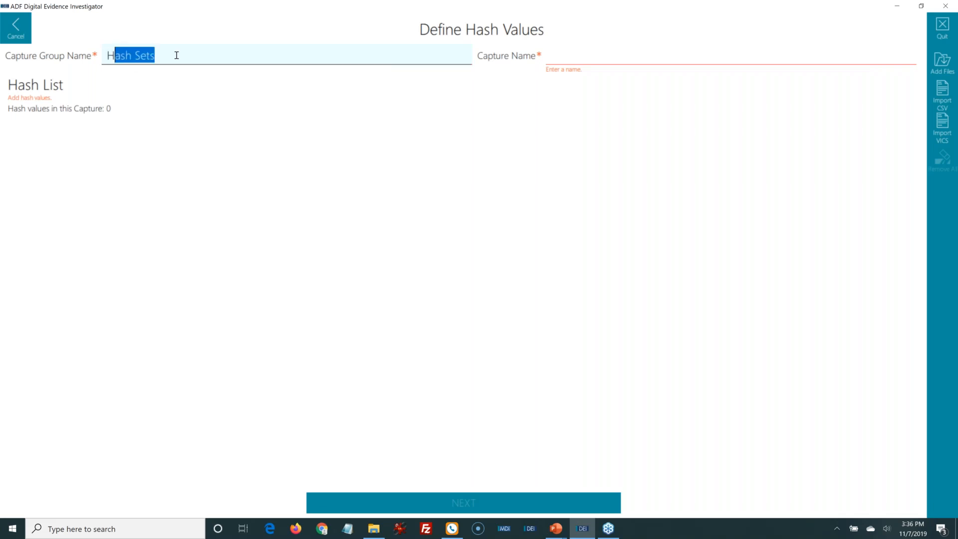
key("Tab")
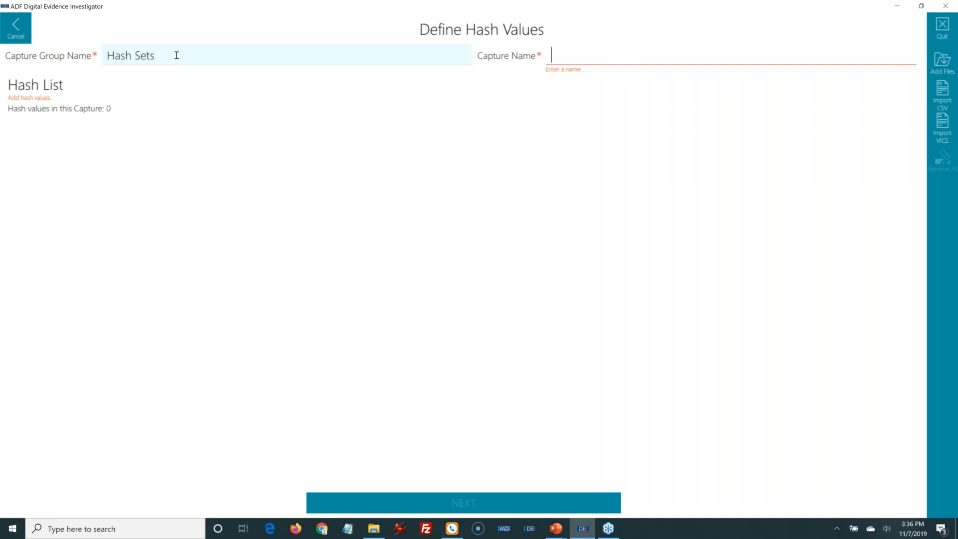
type("Unique")
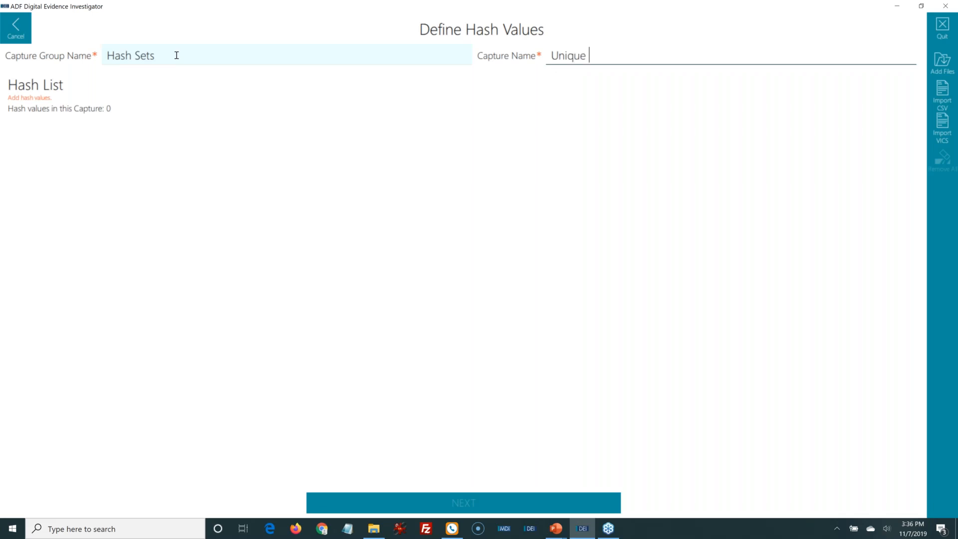
type(" Hashes")
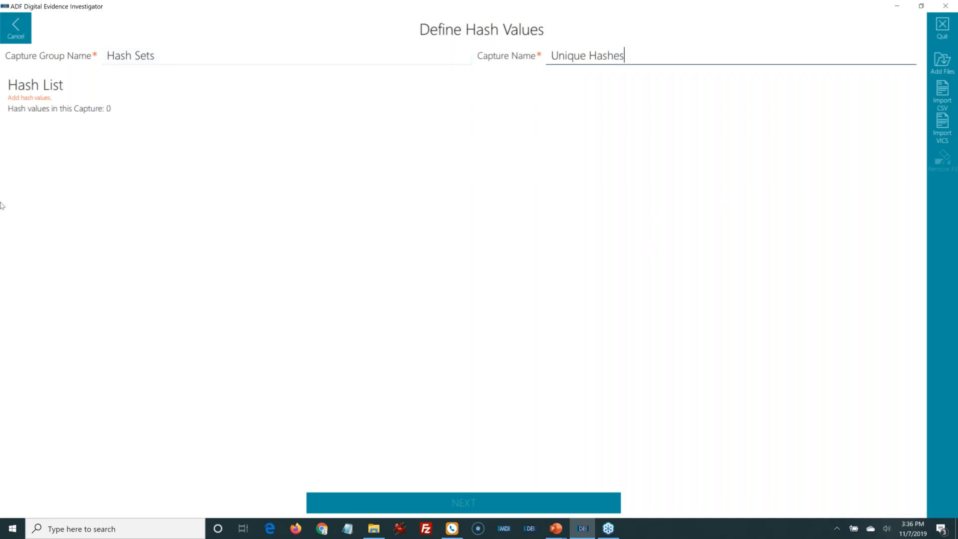
Choose the Cybertip Flies folder inside Case Files on the Desktop as the source for computing hashes.
left_click(942, 70)
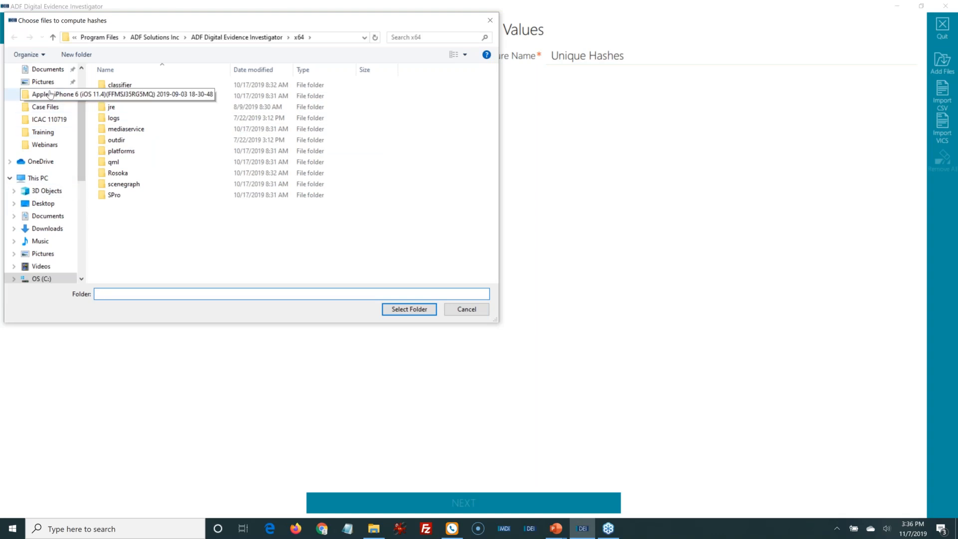
left_click(43, 203)
double_click(126, 85)
left_click(127, 88)
double_click(126, 87)
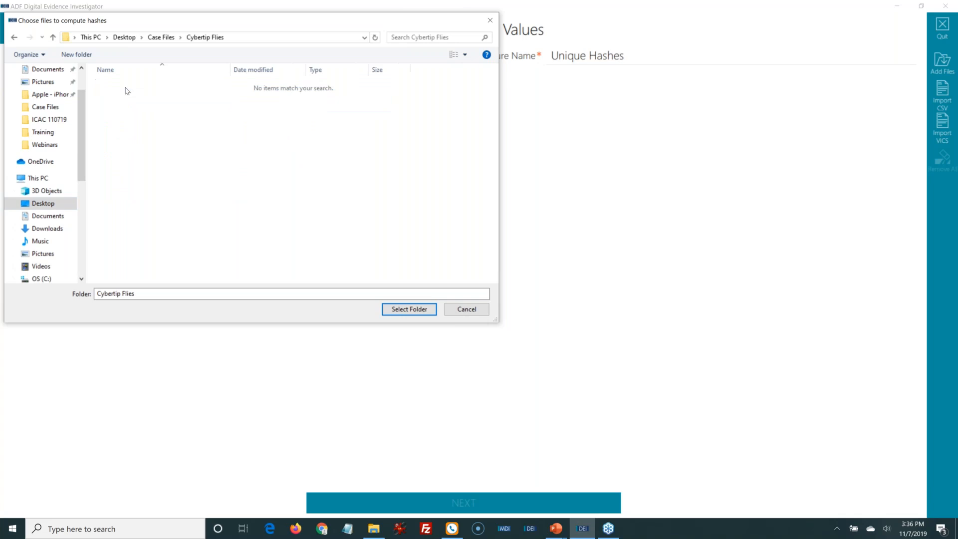
left_click(409, 309)
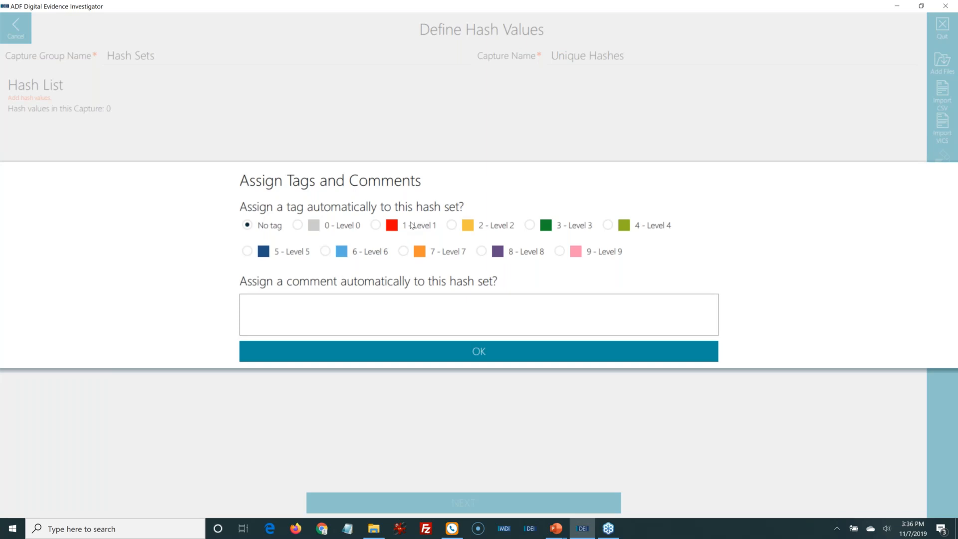
Assign the red tag 1 - Level 1 and the comment Cybertip to the hash set, and compute its hash values.
left_click(380, 226)
left_click(355, 310)
type("Cybertip")
left_click(453, 355)
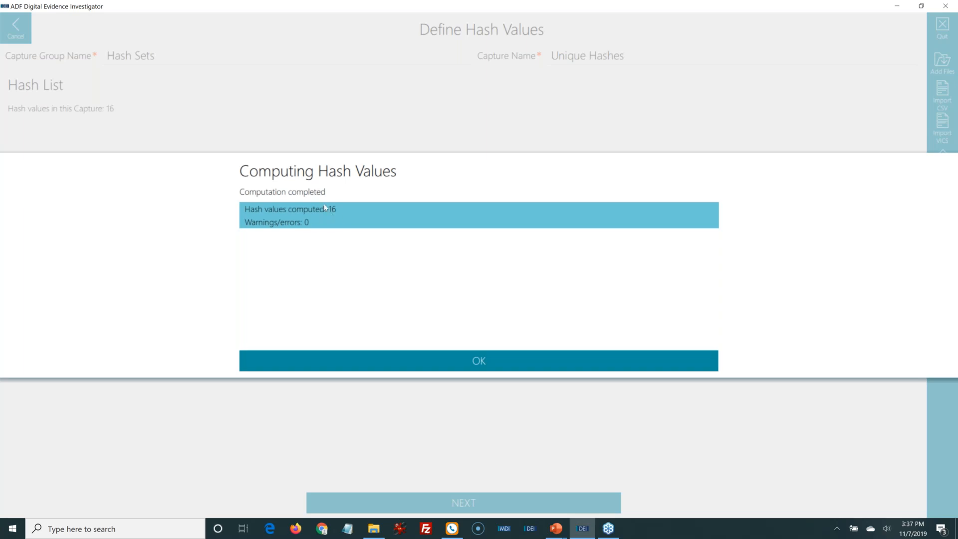
left_click(494, 363)
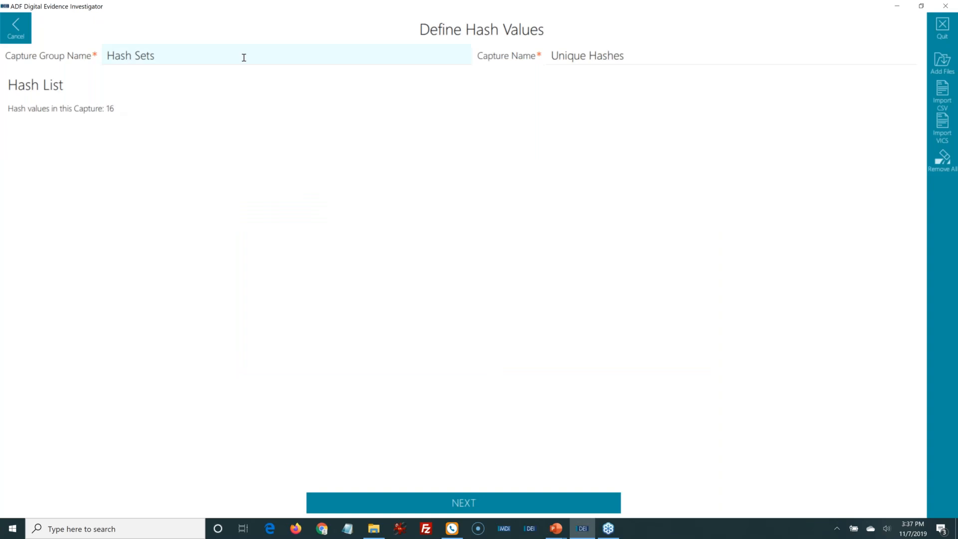
Restrict the files to hash for the Unique Hashes capture to the Picture and Video file types.
left_click(475, 500)
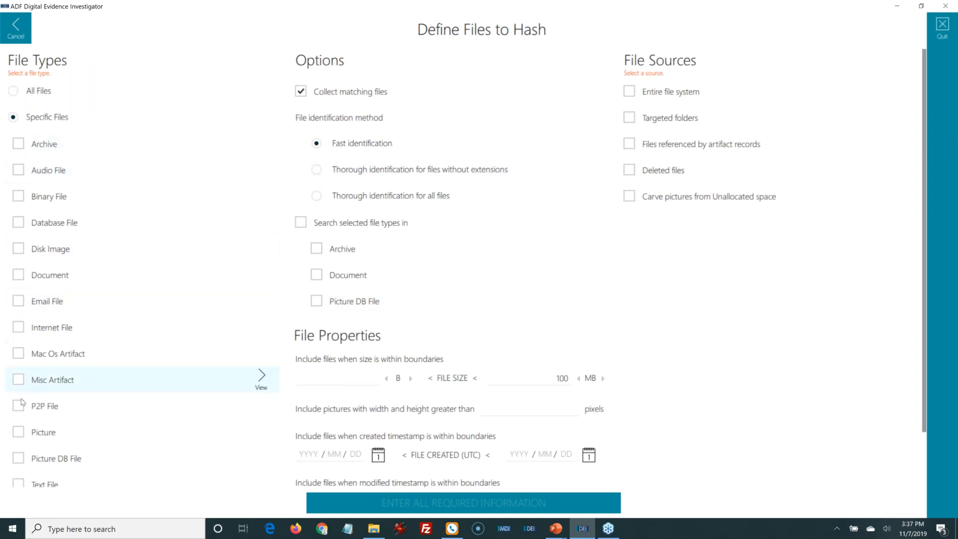
scroll(22, 407, "down", 2)
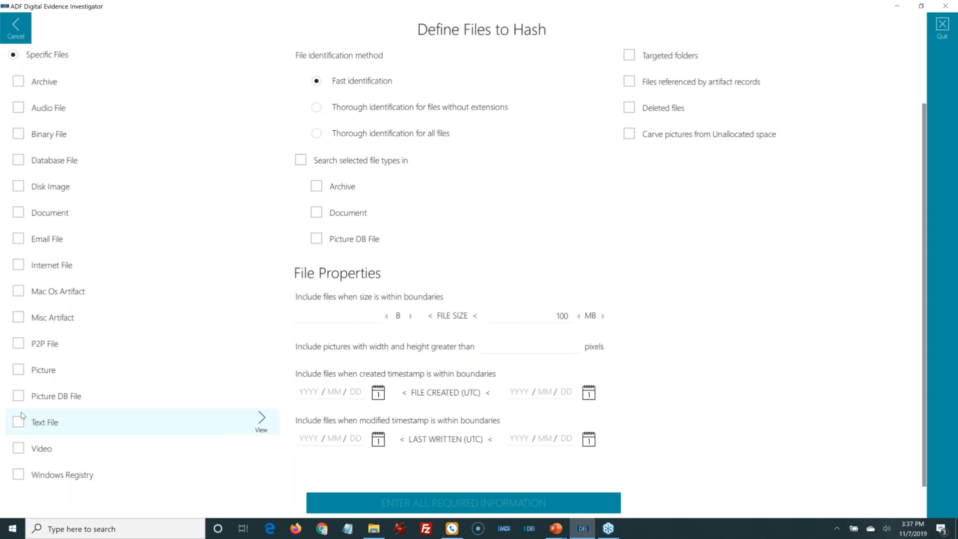
left_click(19, 369)
left_click(33, 454)
scroll(357, 213, "up", 1)
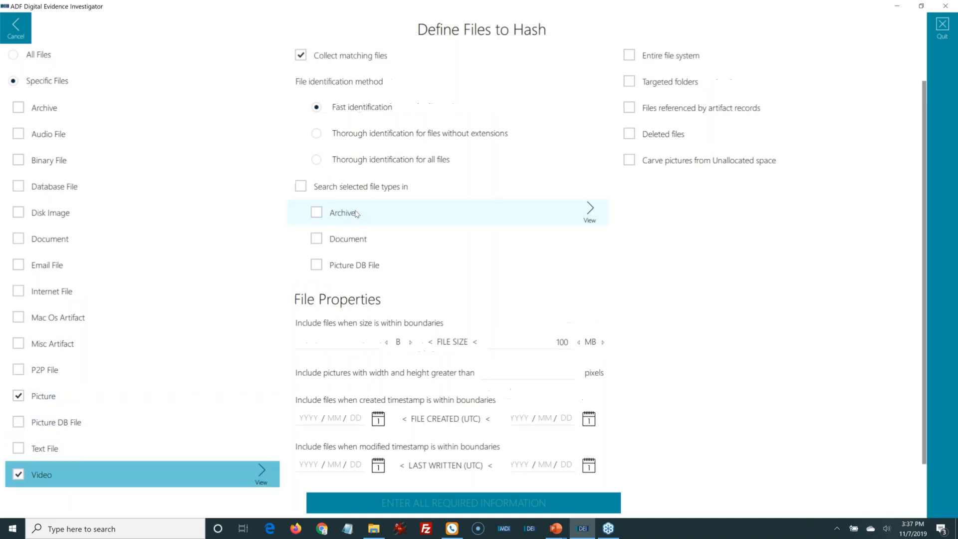
scroll(356, 213, "up", 1)
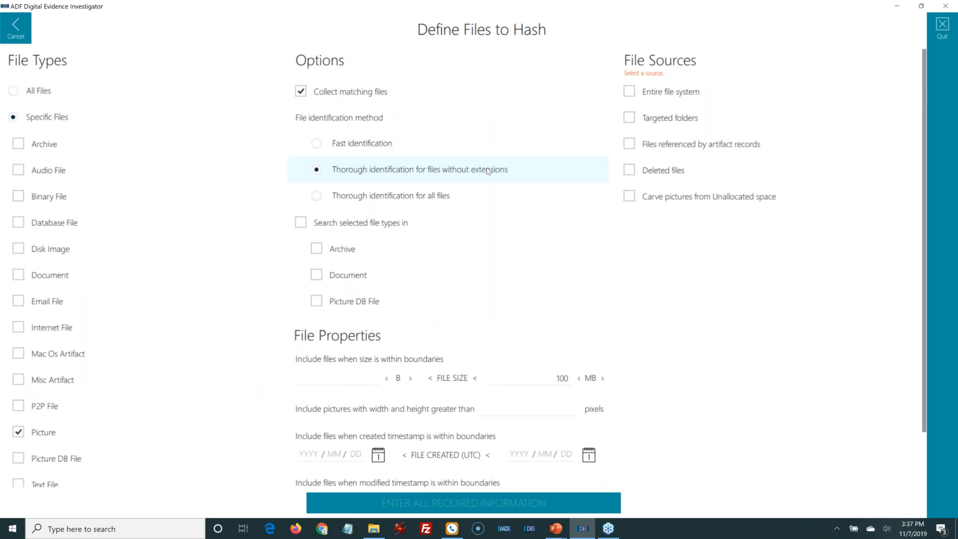
Set thorough identification for files without extensions and search the selected file types inside Archive, Document and Picture DB File containers.
left_click(513, 171)
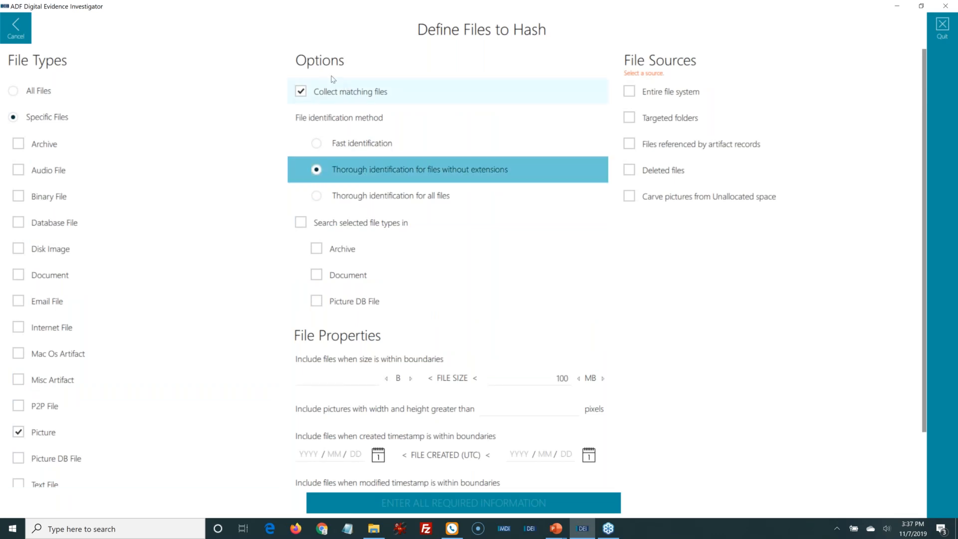
left_click(318, 250)
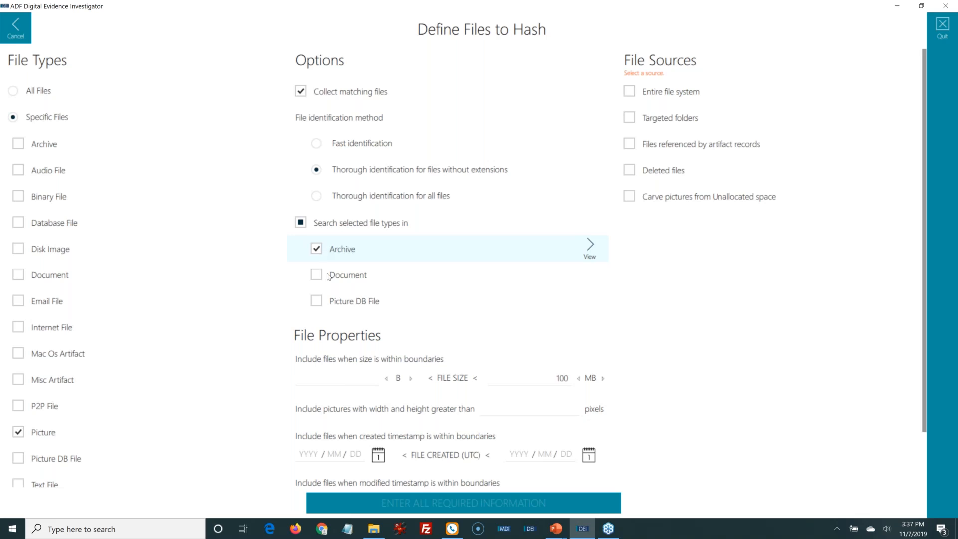
left_click(325, 279)
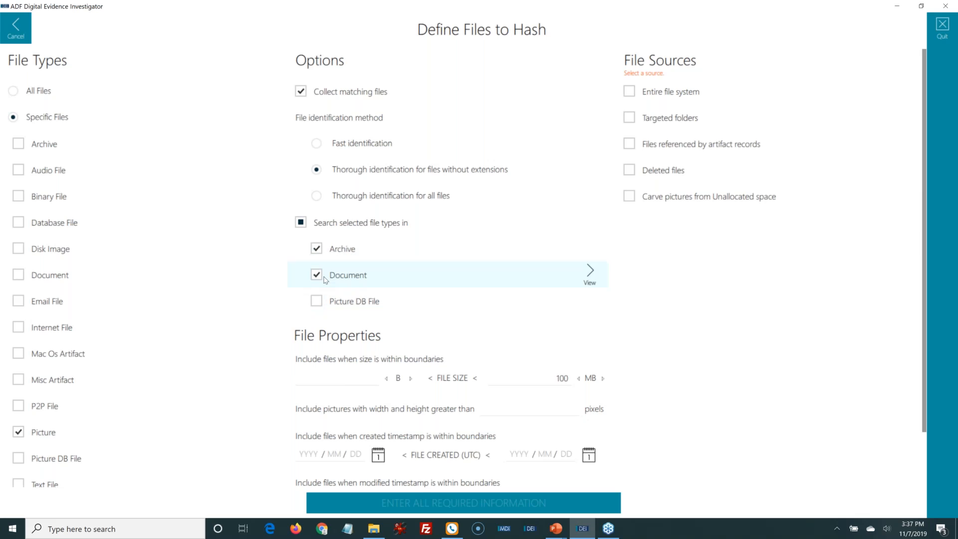
left_click(349, 278)
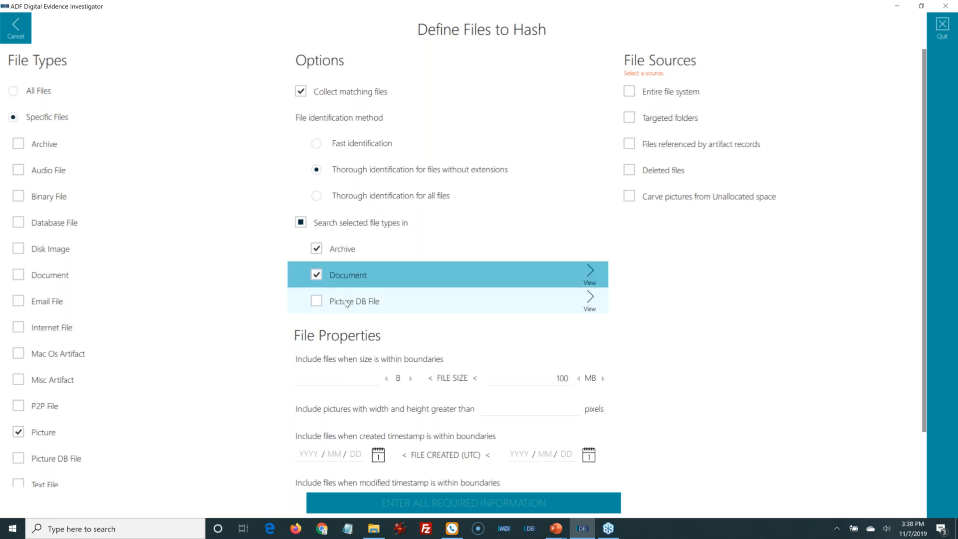
left_click(344, 300)
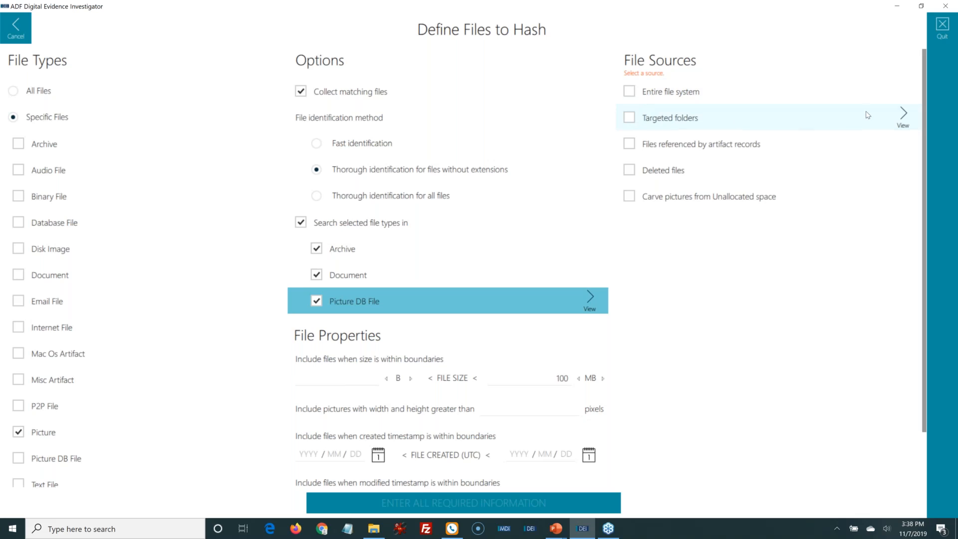
Include the targeted folders /users/.* and /documents and settings/.* as file sources for the Unique Hashes capture.
left_click(904, 115)
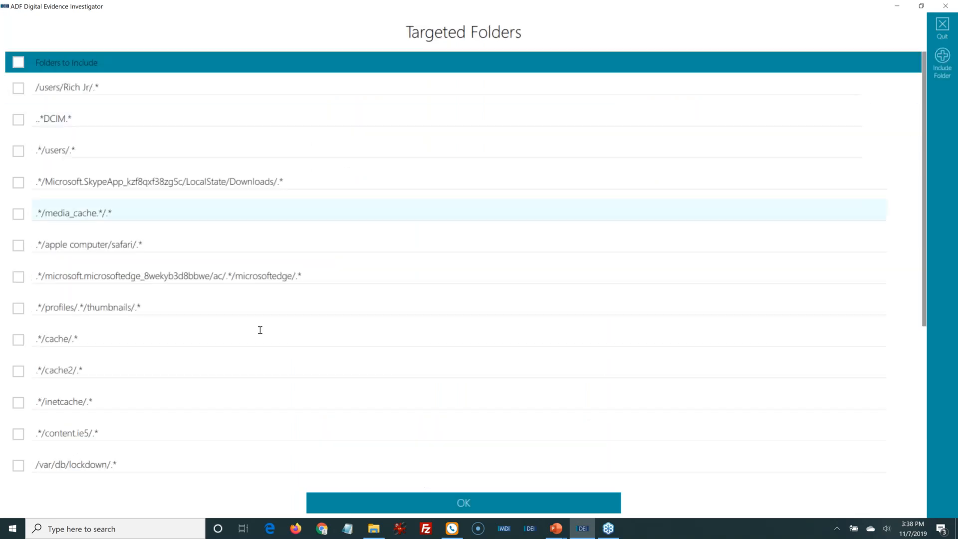
scroll(238, 375, "down", 5)
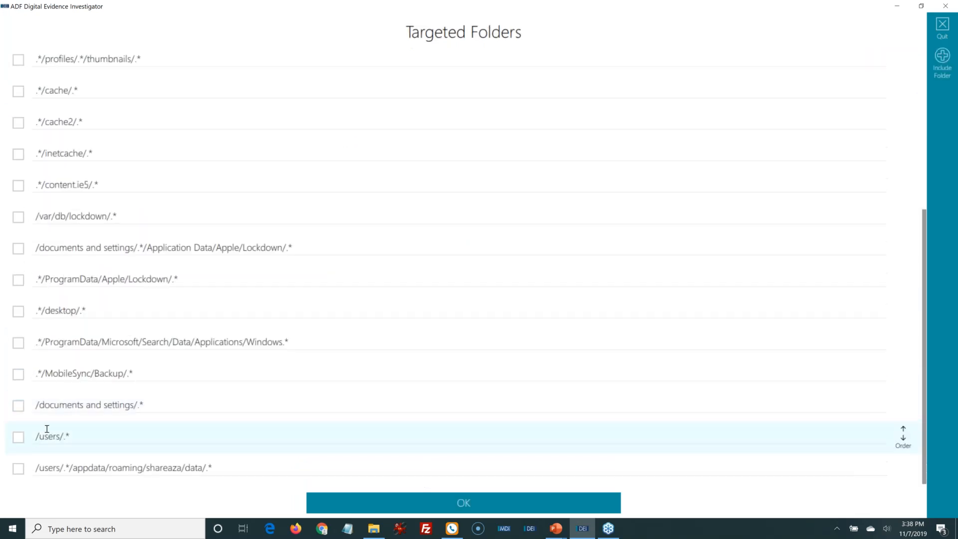
left_click(18, 437)
left_click(18, 406)
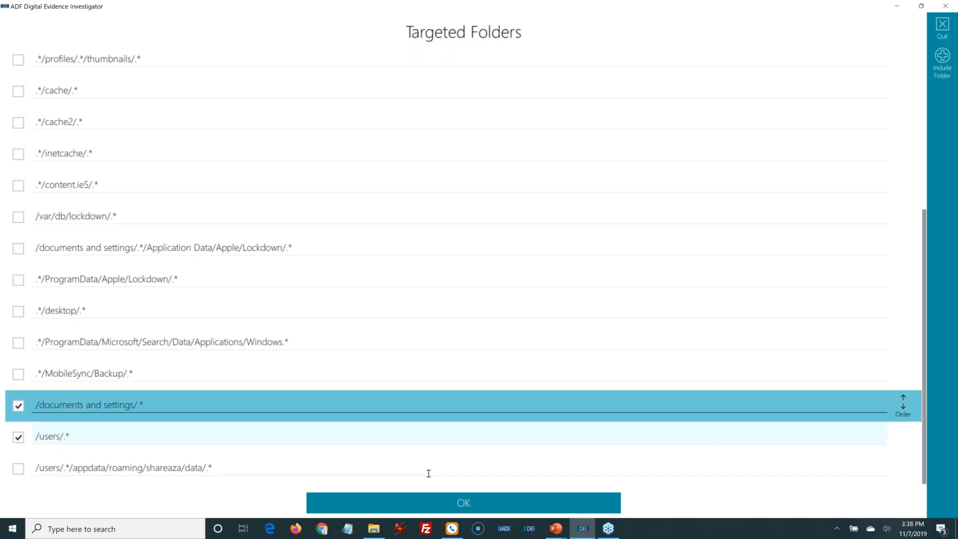
left_click(452, 504)
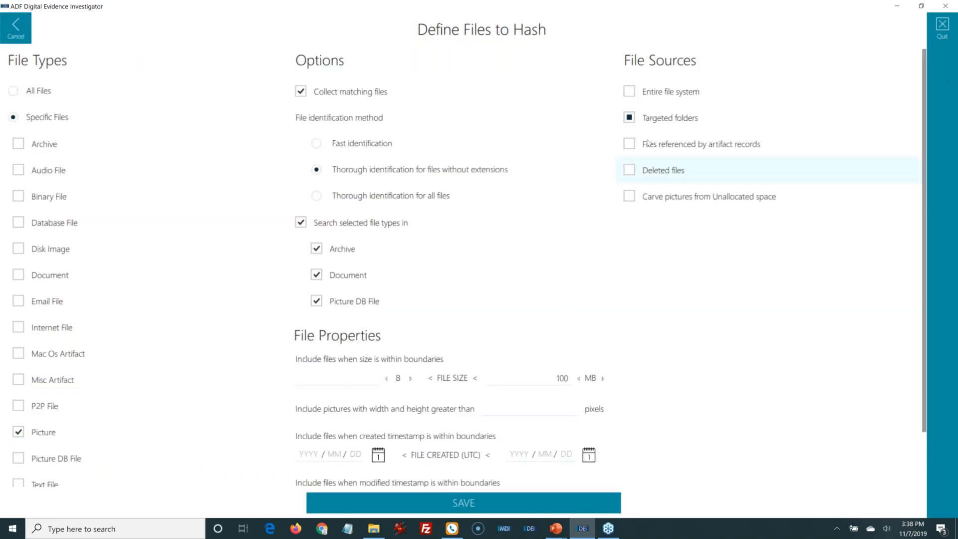
Add files referenced by artifact records and deleted files as sources, then save the capture and display the Hash Sets category.
left_click(679, 145)
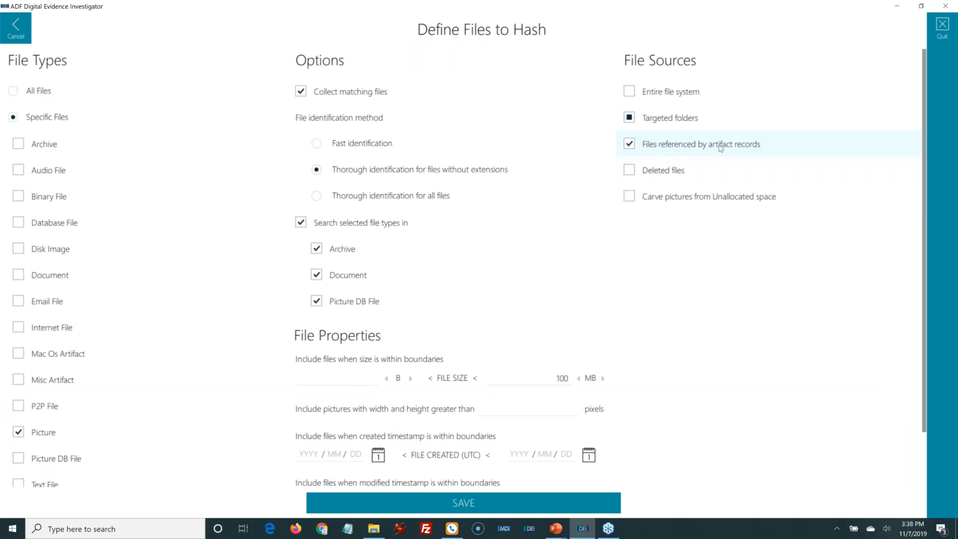
left_click(673, 172)
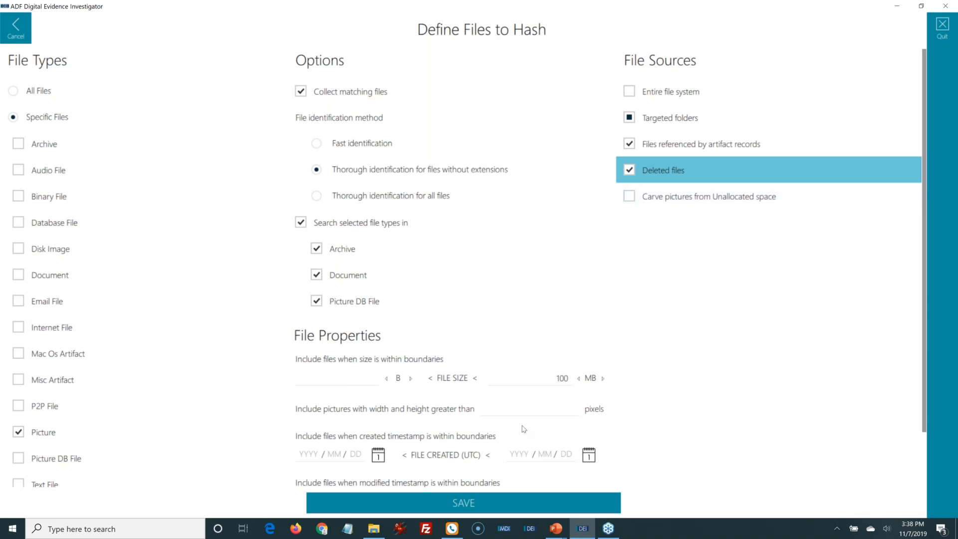
left_click(468, 501)
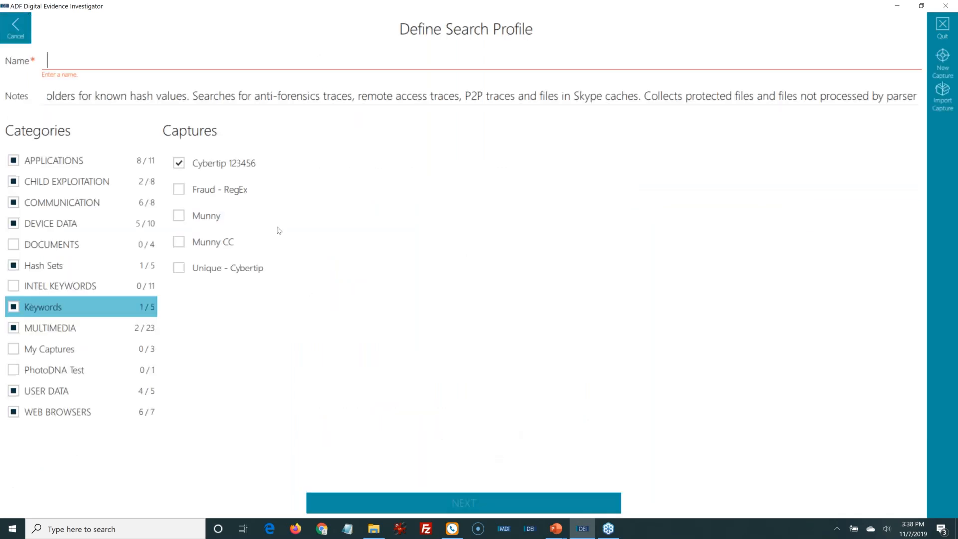
left_click(37, 264)
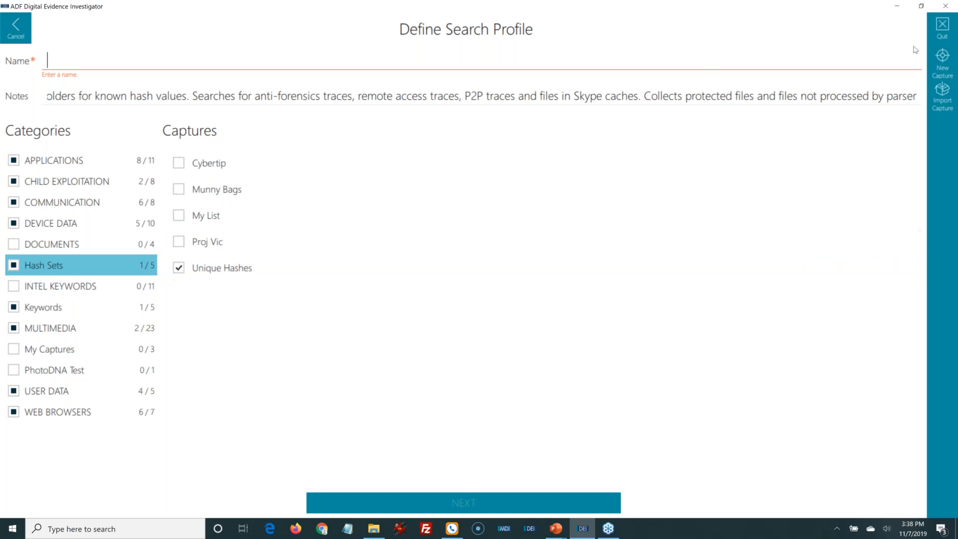
Create another capture that searches files by hash value, named My List today in the Hash Sets capture group.
left_click(942, 64)
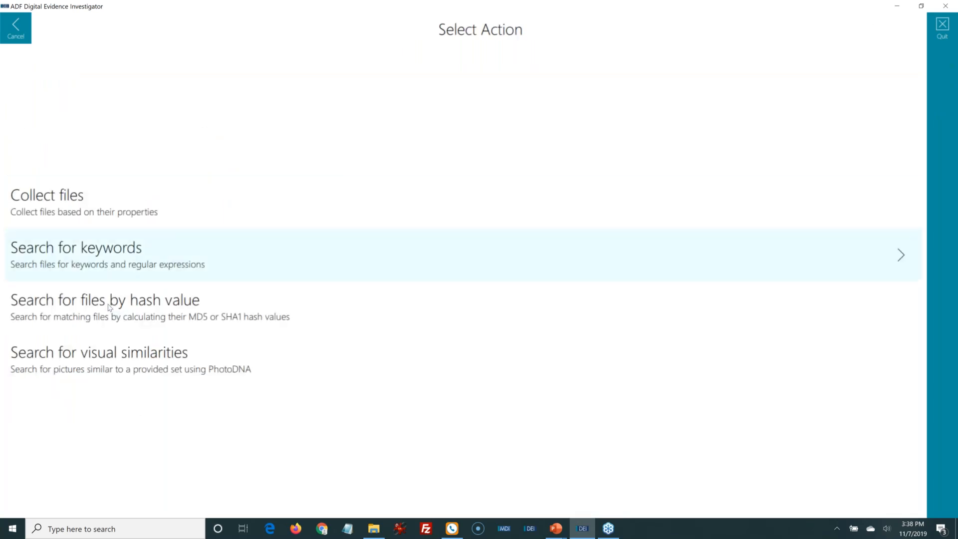
left_click(114, 301)
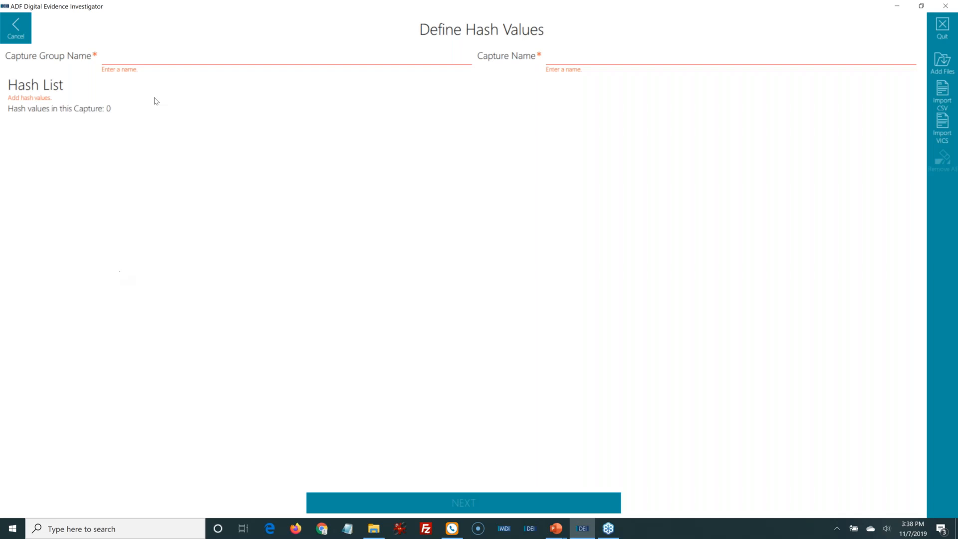
left_click(161, 57)
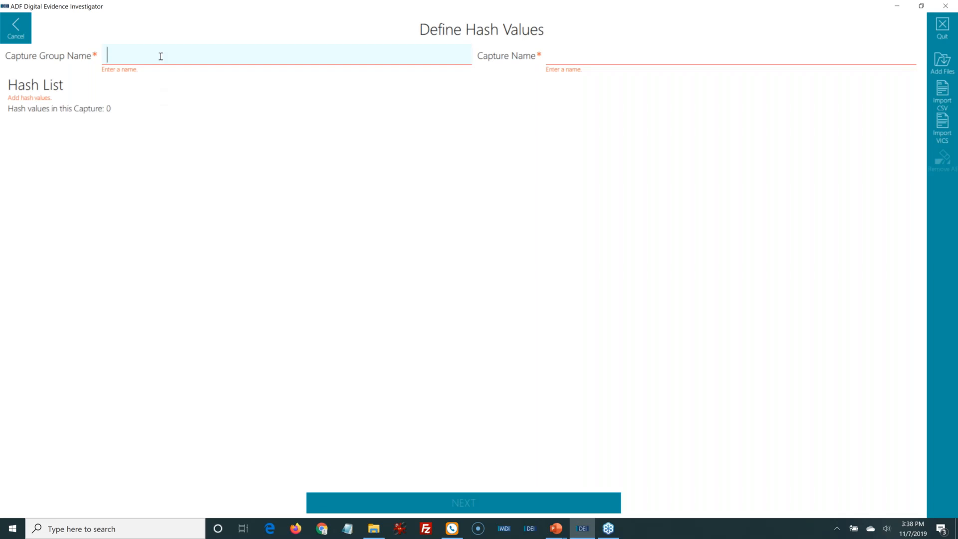
type("Hash Sets")
key("Tab")
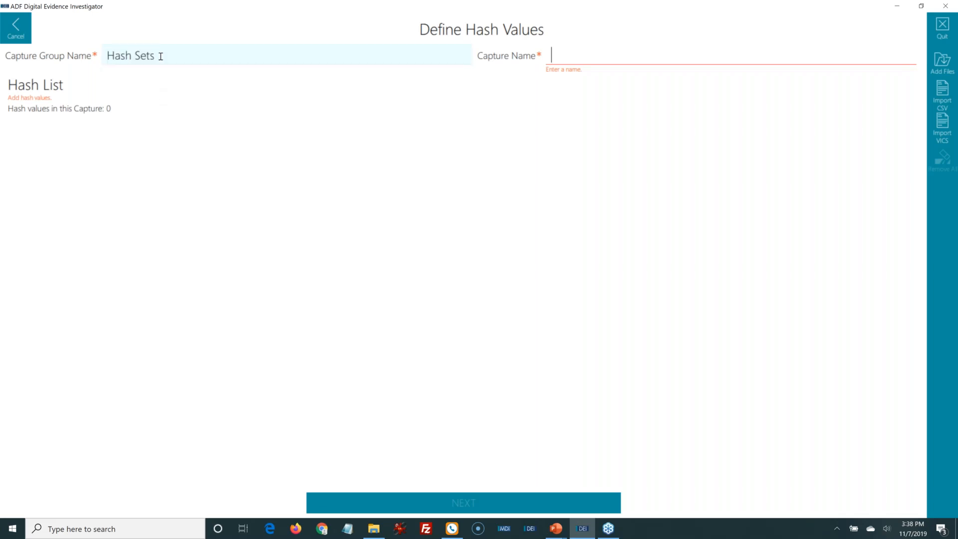
type("M")
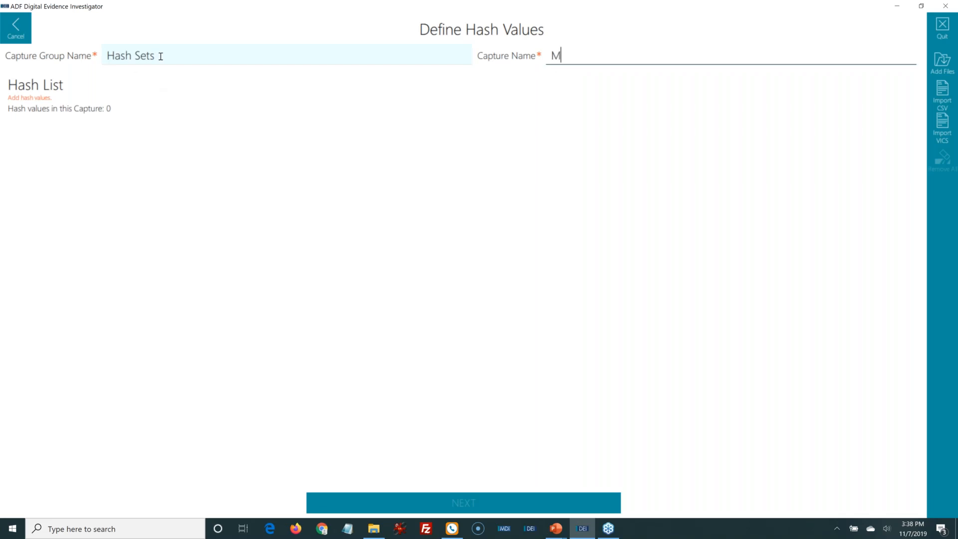
type("y List today")
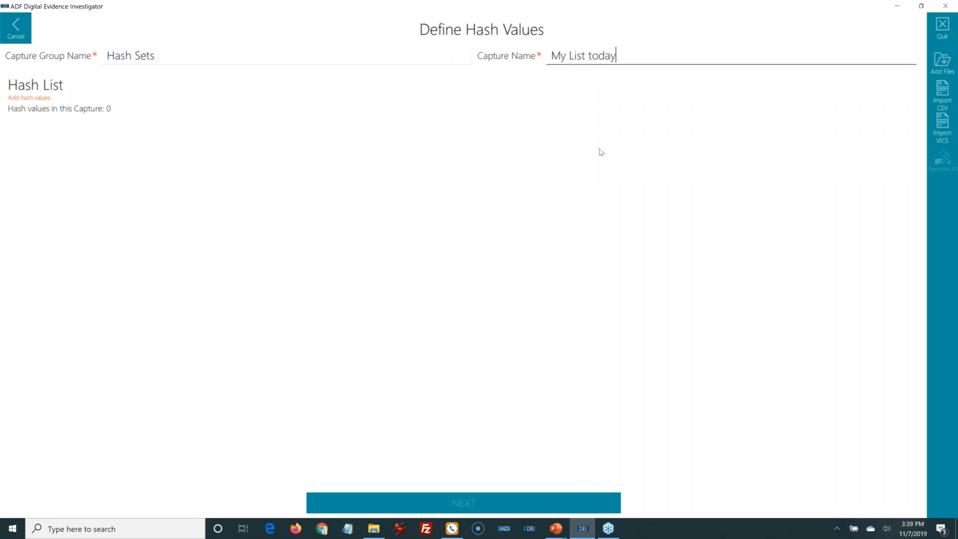
Import the hash values from Canine Hash.csv in the Dog Data folder into the My List today capture.
left_click(938, 96)
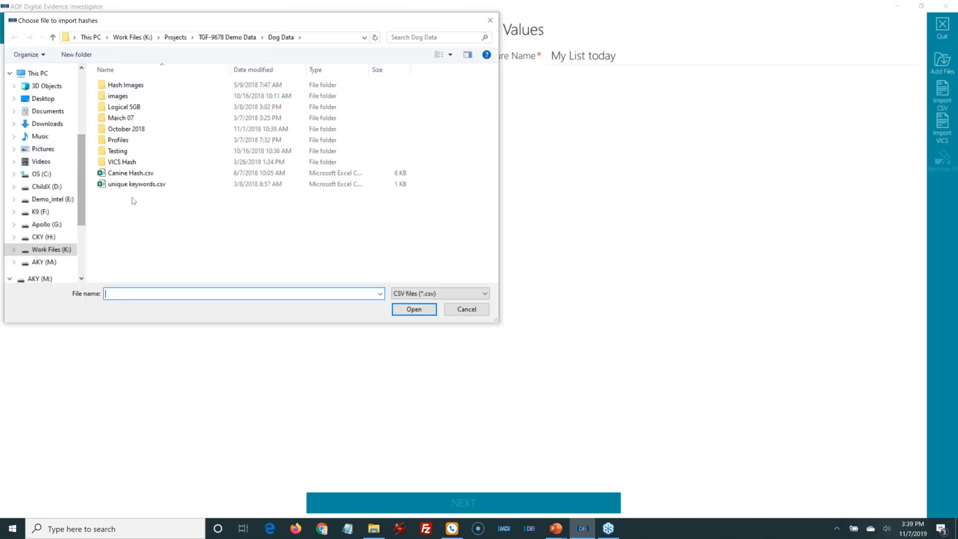
left_click(127, 175)
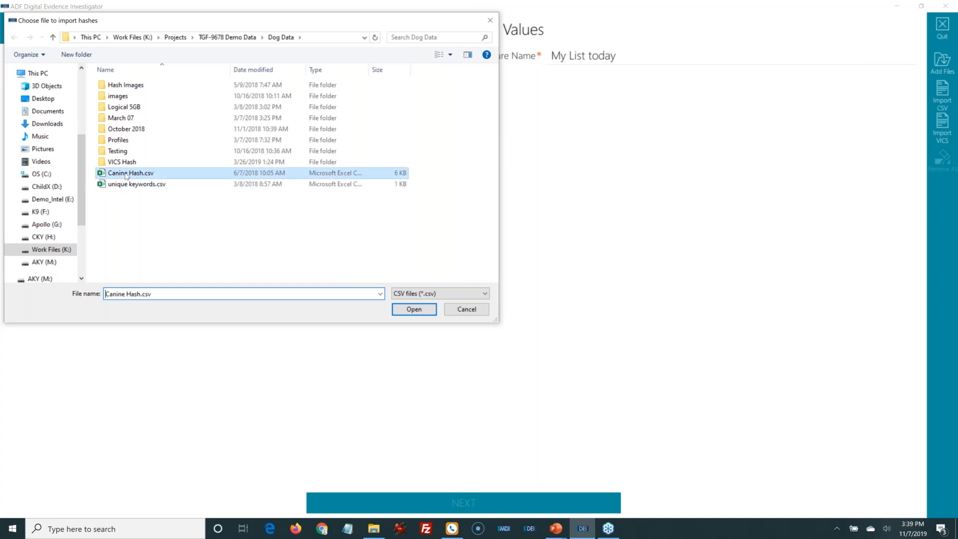
left_click(414, 310)
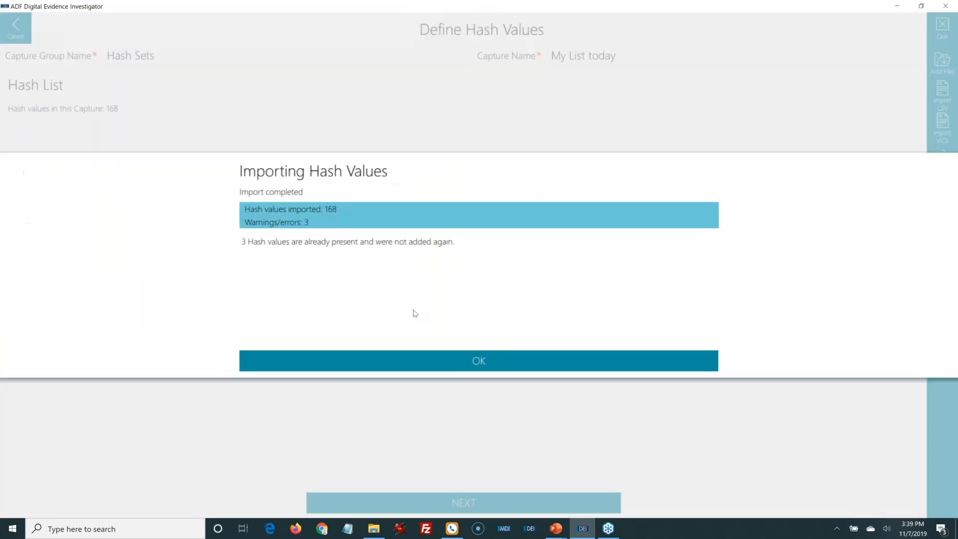
left_click(474, 364)
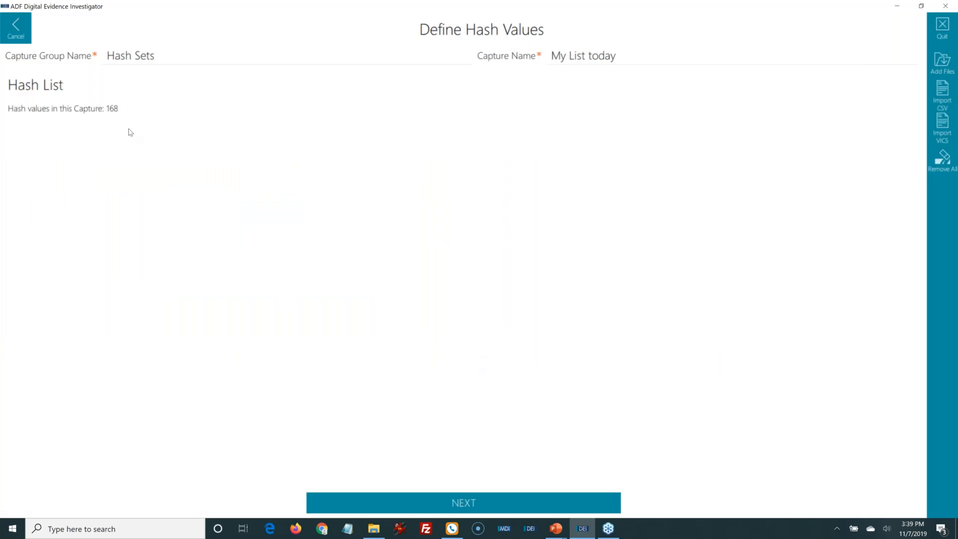
Select Picture and Video files to hash, with thorough identification for files without extensions and searching inside Archive, Document and Picture DB File.
left_click(472, 503)
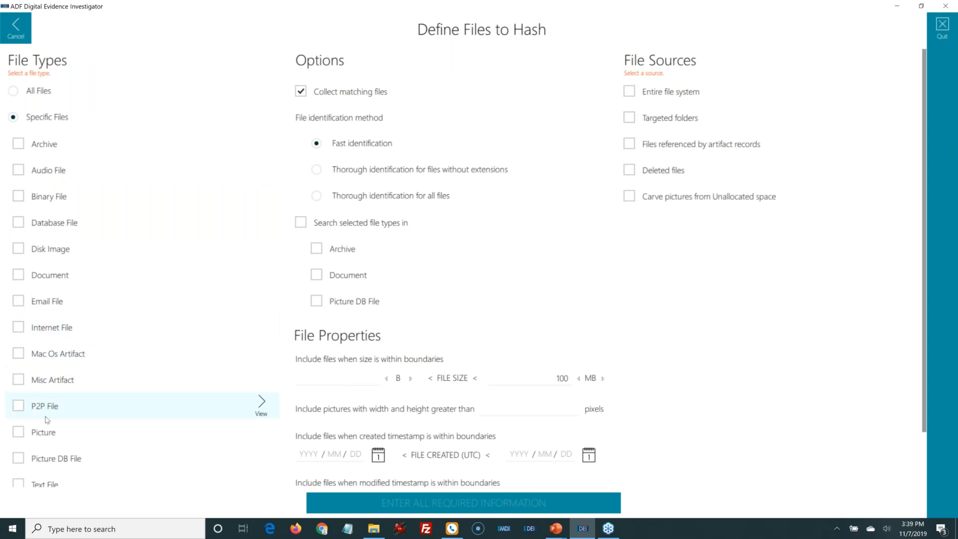
left_click(49, 432)
scroll(55, 486, "down", 2)
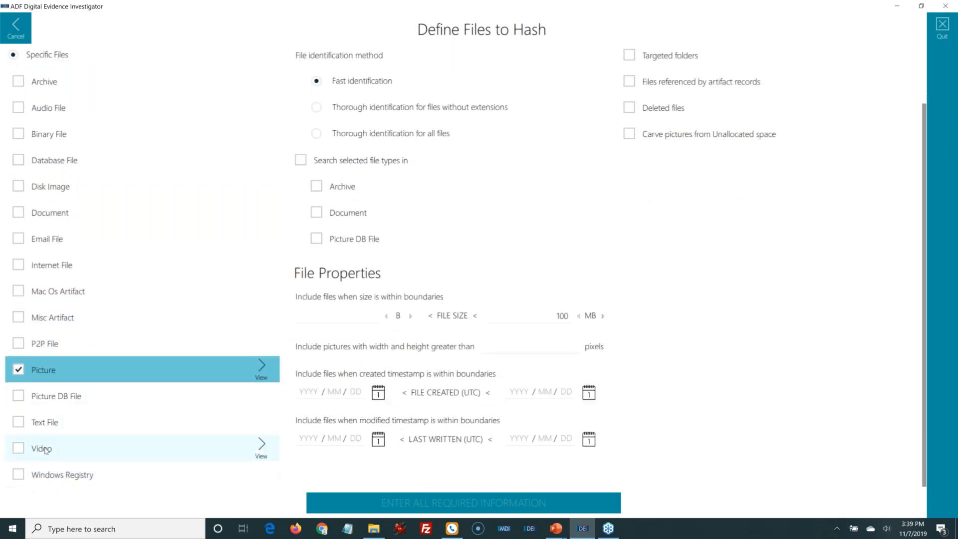
left_click(45, 448)
scroll(389, 199, "up", 2)
left_click(395, 169)
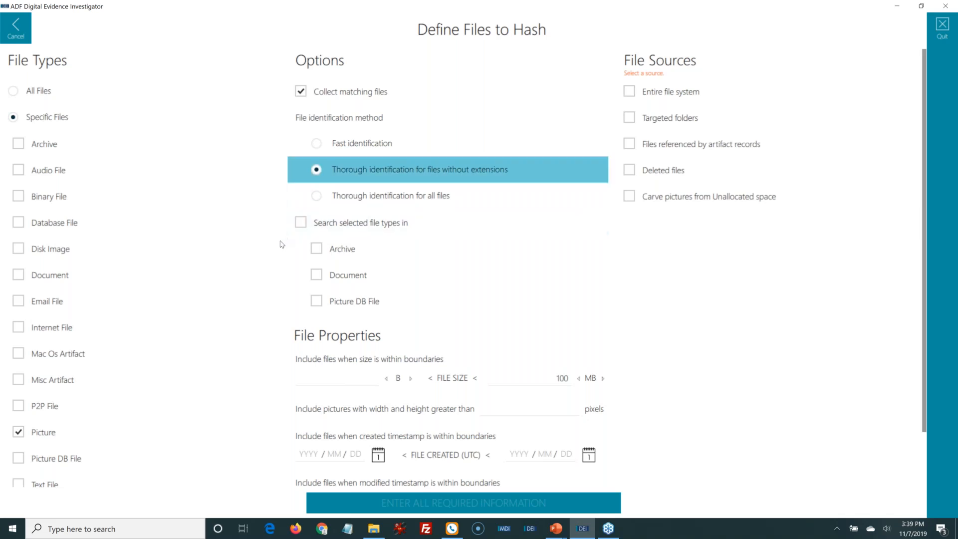
left_click(300, 225)
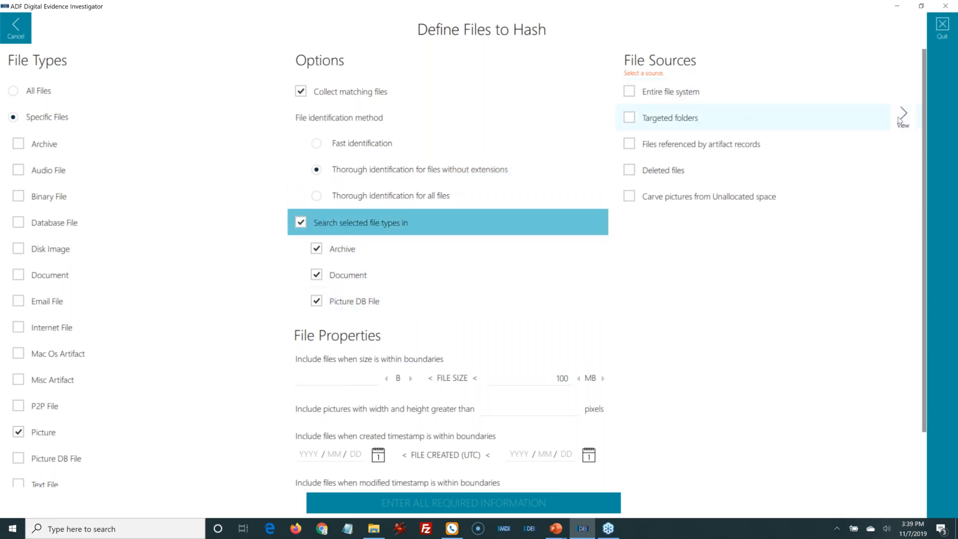
Add the targeted folders /users/.* and /documents and settings/.* plus files referenced by artifact records as sources, and save the My List today capture.
left_click(903, 116)
scroll(70, 380, "down", 3)
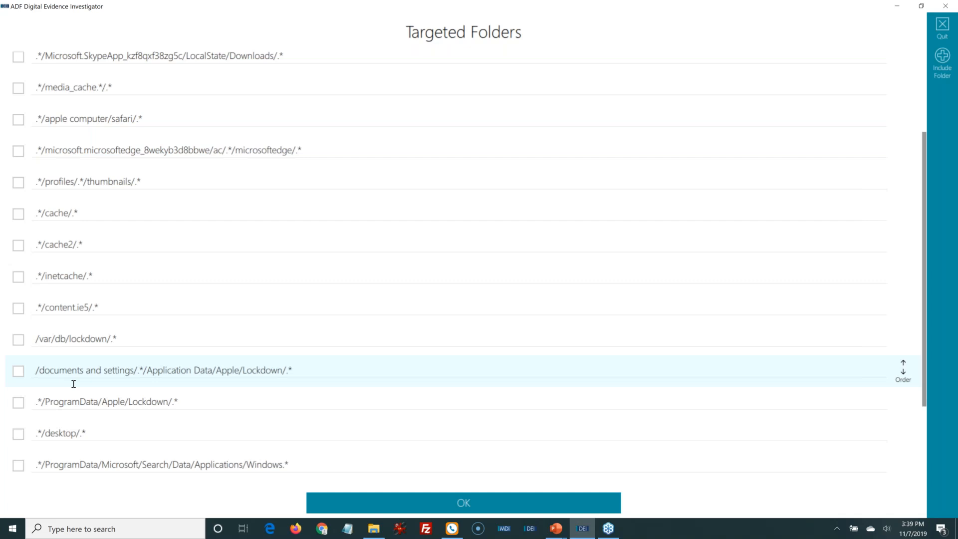
scroll(71, 393, "down", 1)
left_click(18, 438)
left_click(20, 408)
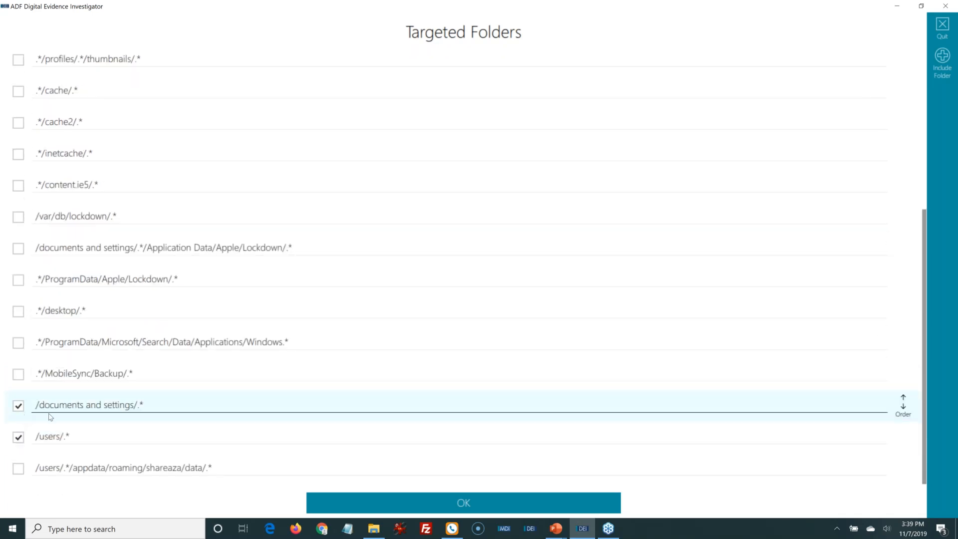
left_click(455, 505)
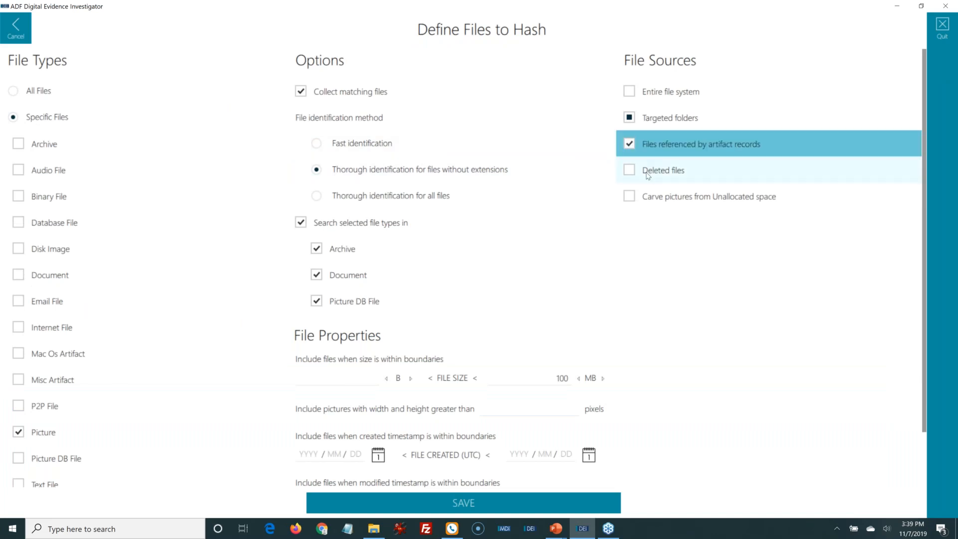
left_click(461, 505)
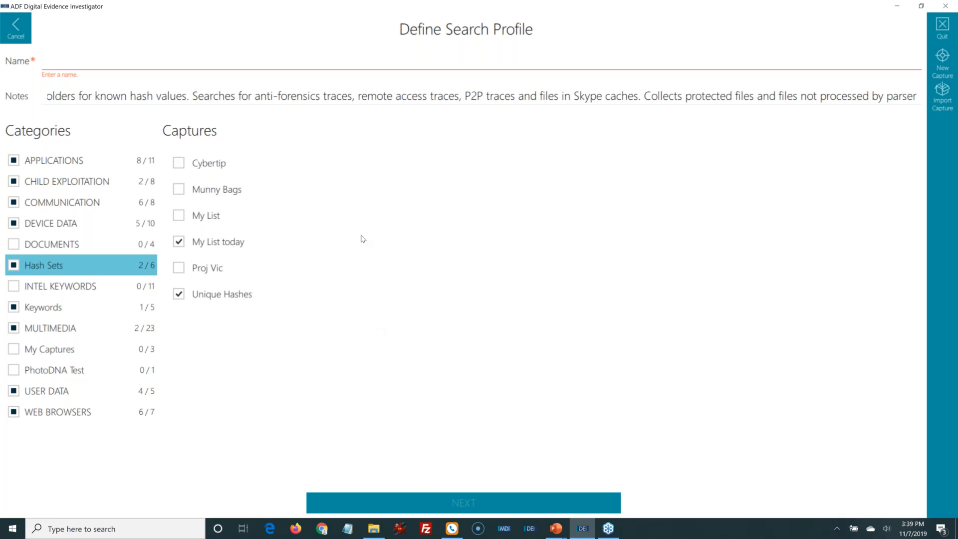
Create another capture that searches files by hash value and import the VICS hashes from Auto-Tag VICS Hash.json in the VICS Hash folder.
mouse_move(220, 306)
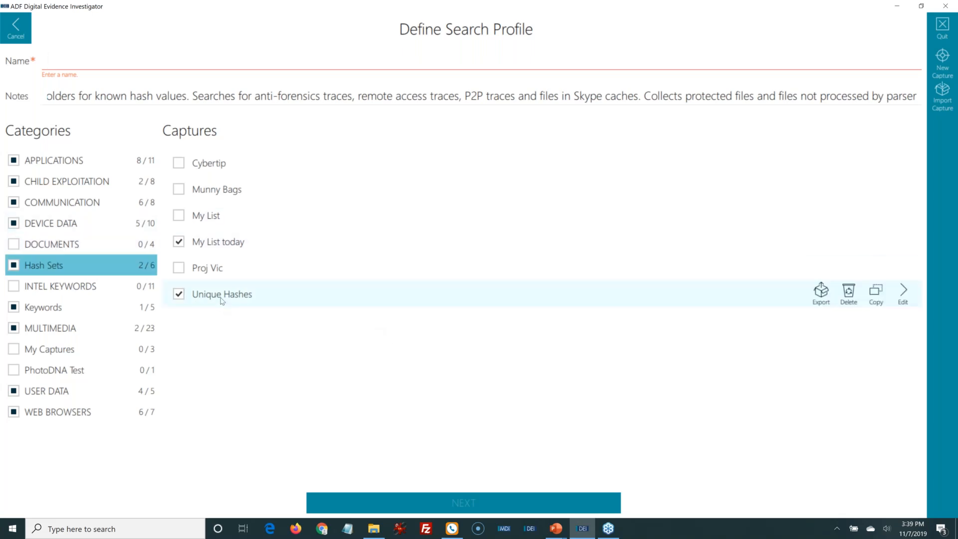
left_click(942, 100)
left_click(490, 21)
left_click(942, 70)
left_click(93, 301)
left_click(938, 135)
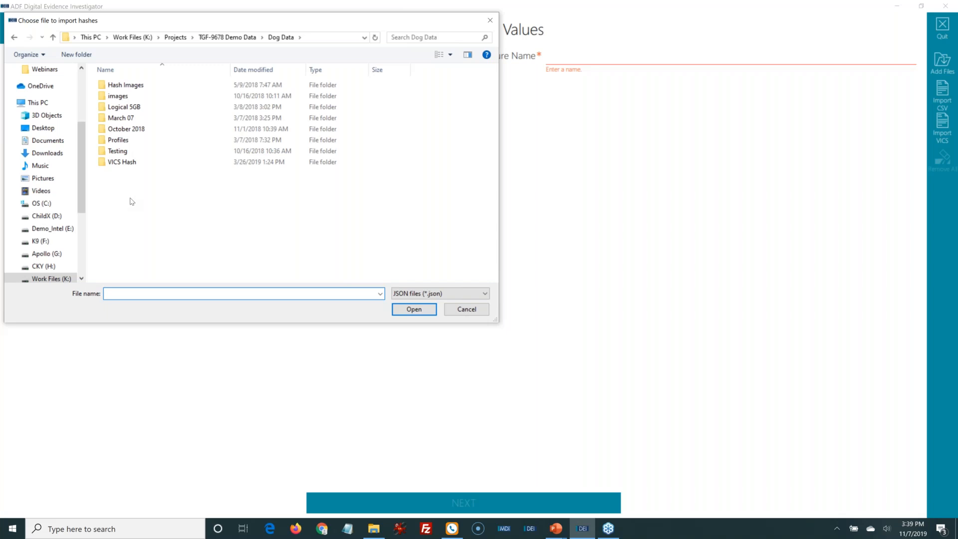
double_click(127, 167)
left_click(162, 110)
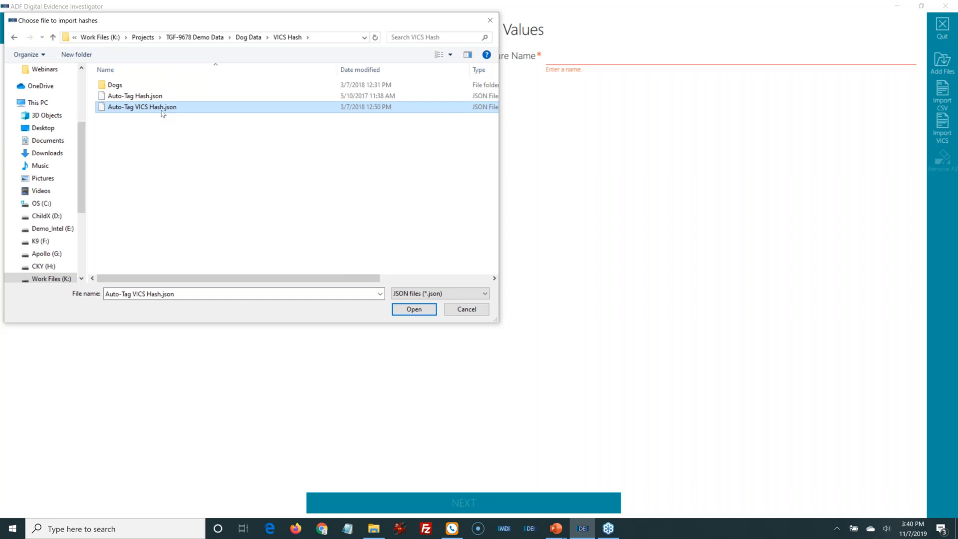
left_click(414, 309)
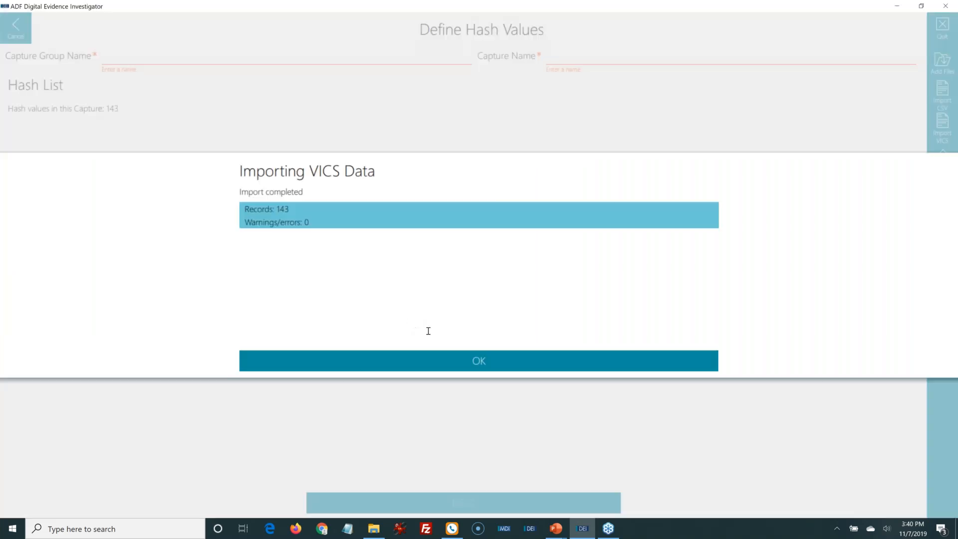
left_click(453, 361)
Assign the imported hash list to the Hash Sets capture group, name the capture PV Cat1, and continue to the file definition.
left_click(169, 62)
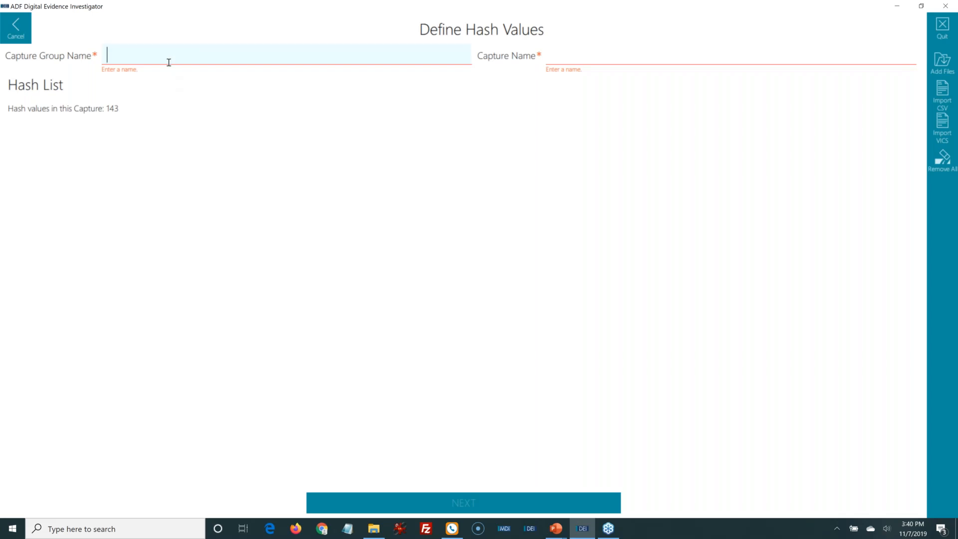
type("Hash Sets")
key("Tab")
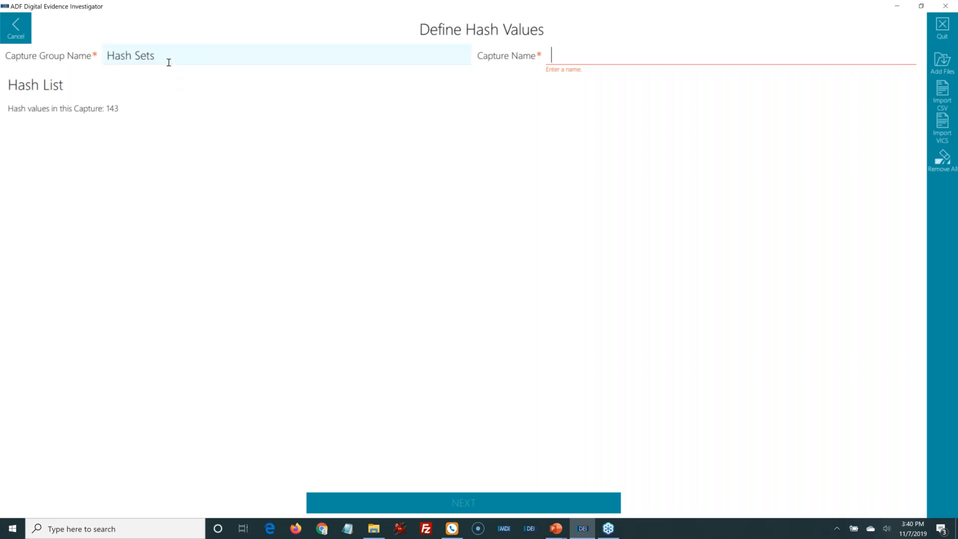
type("PV")
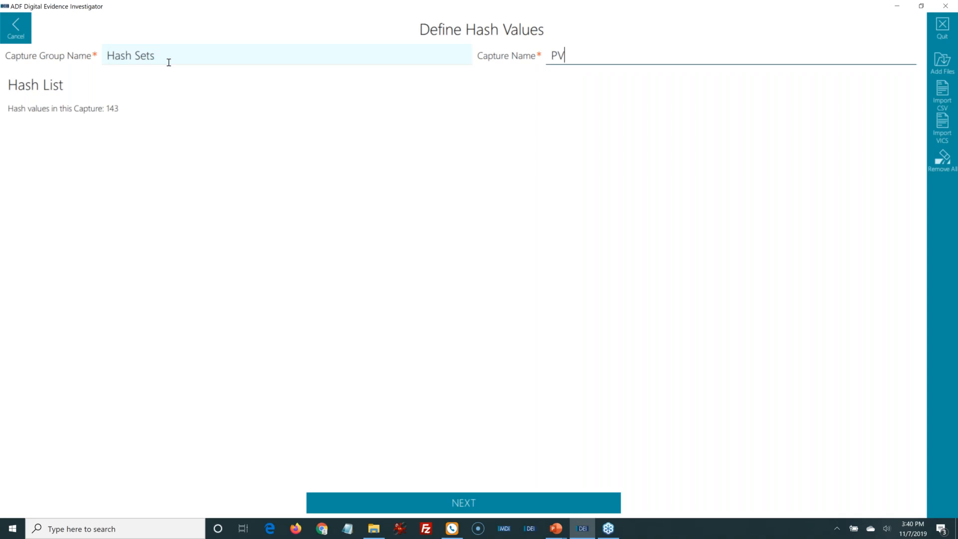
type(" Cat1")
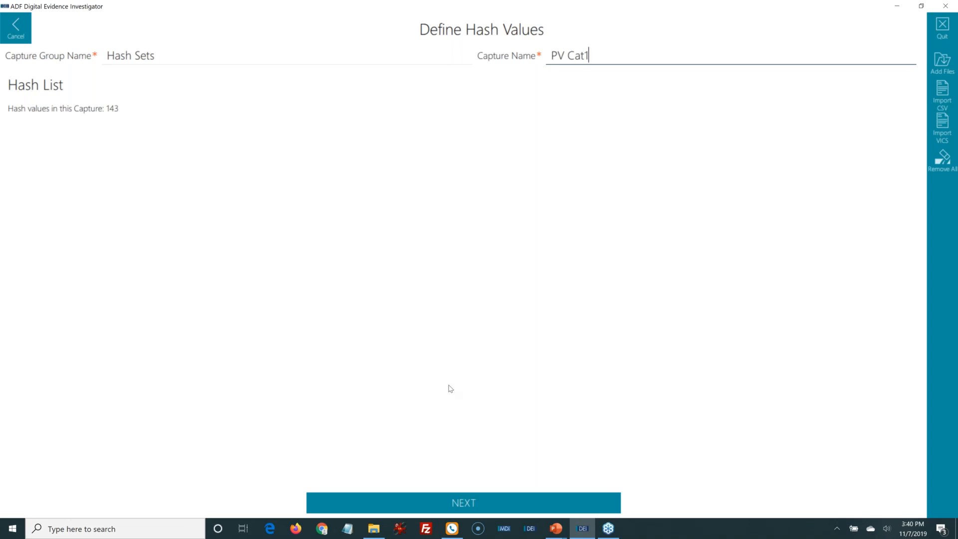
left_click(466, 498)
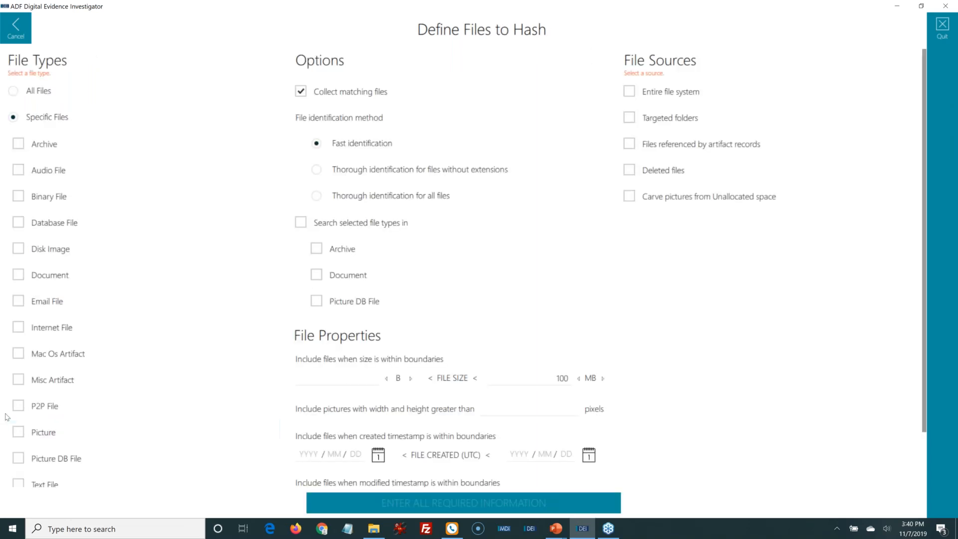
Hash Picture and Video files with thorough identification for files without extensions, also searching inside Archive, Document and Picture DB File.
left_click(43, 433)
scroll(41, 449, "down", 2)
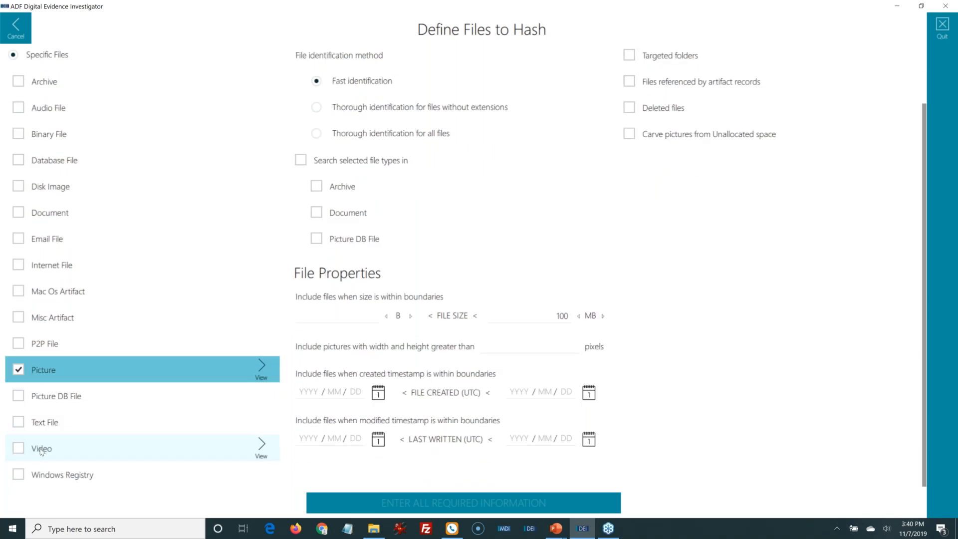
left_click(41, 452)
left_click(367, 118)
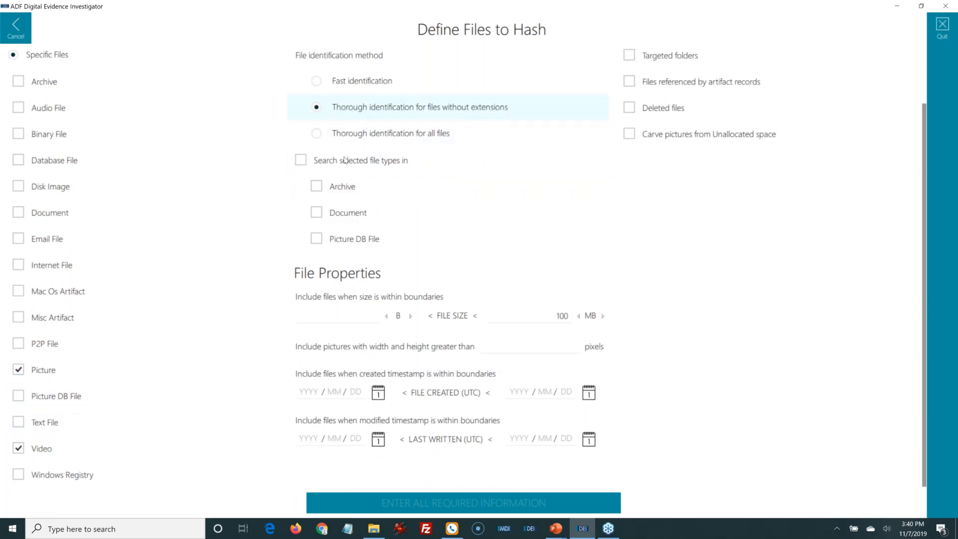
left_click(344, 160)
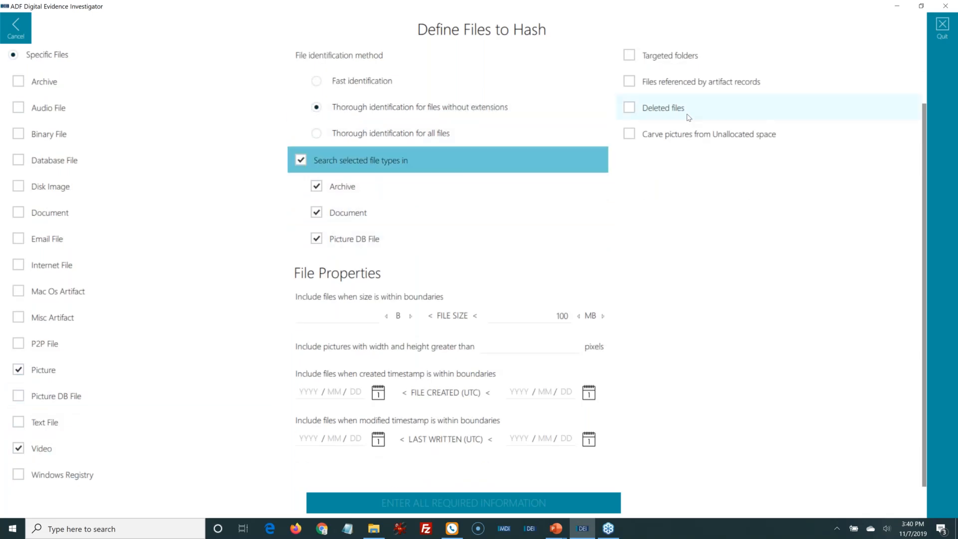
Add targeted folders /users/.* and /documents and settings/.*, files referenced by artifact records and deleted files as sources, and save the PV Cat1 capture.
scroll(689, 118, "up", 1)
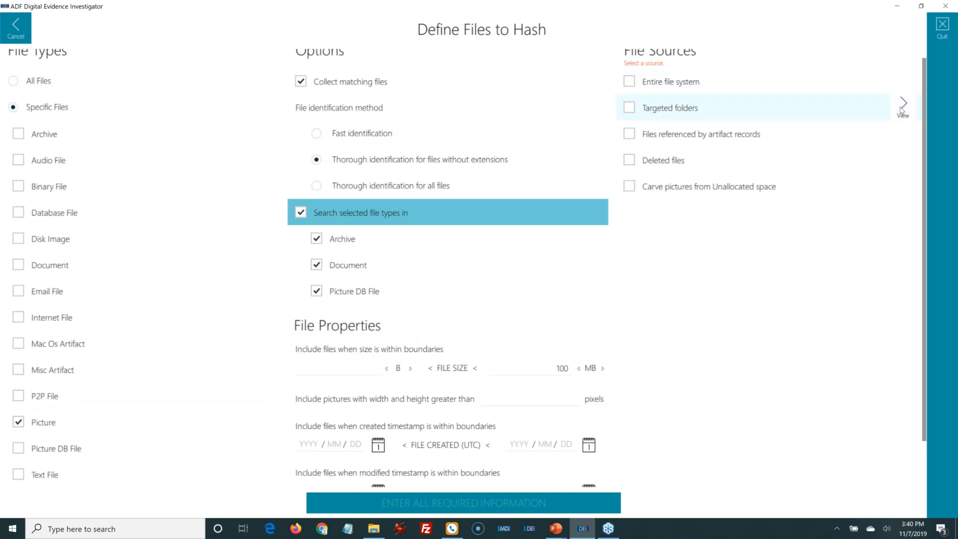
left_click(903, 107)
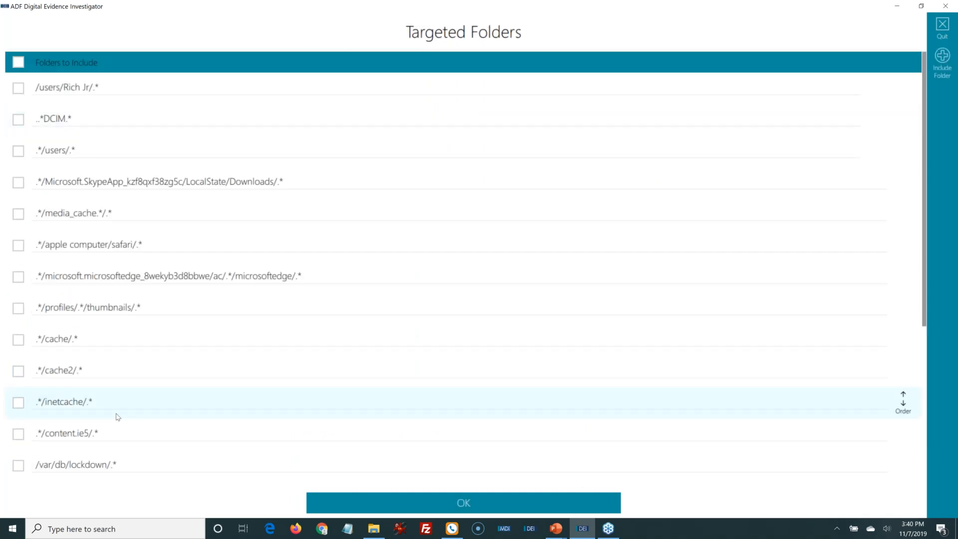
scroll(101, 422, "down", 2)
scroll(101, 421, "down", 3)
left_click(18, 438)
left_click(18, 405)
left_click(482, 502)
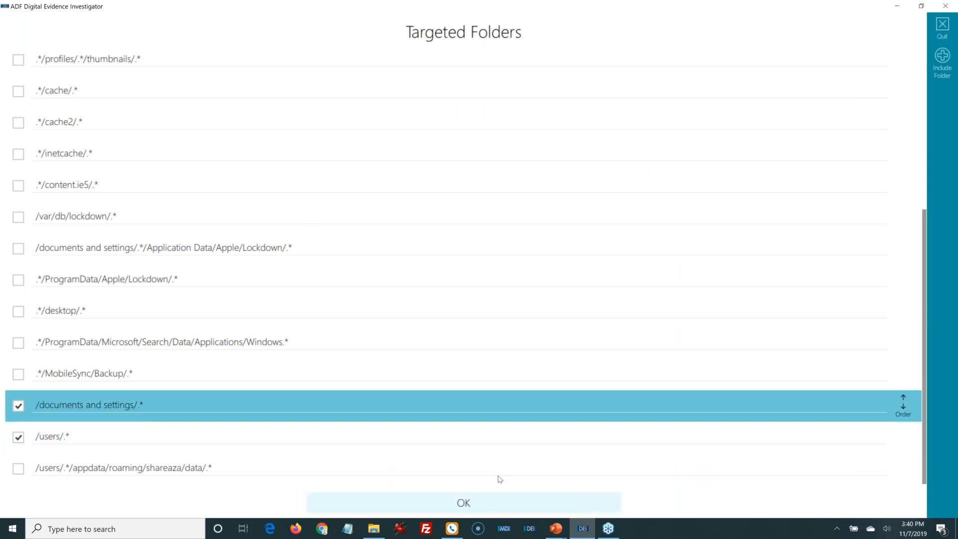
left_click(656, 136)
left_click(665, 161)
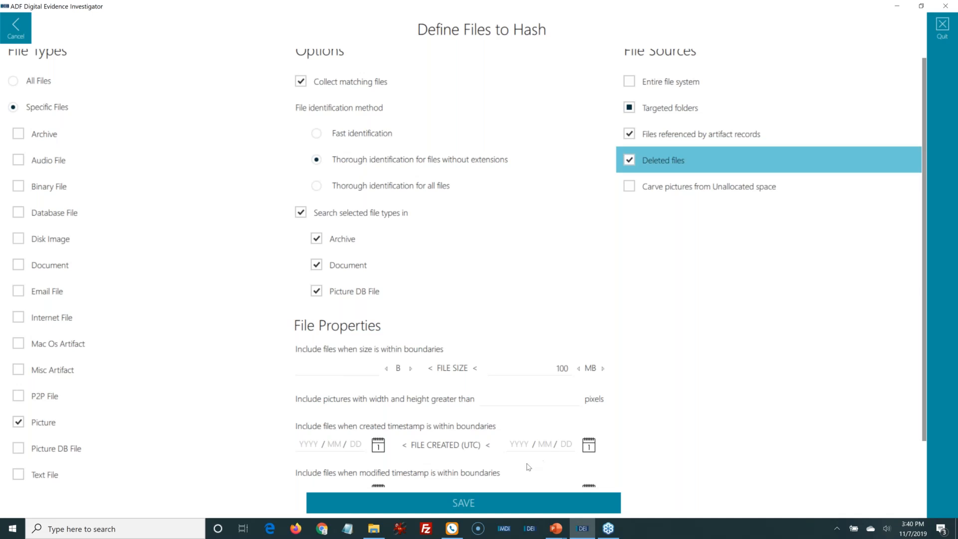
left_click(497, 500)
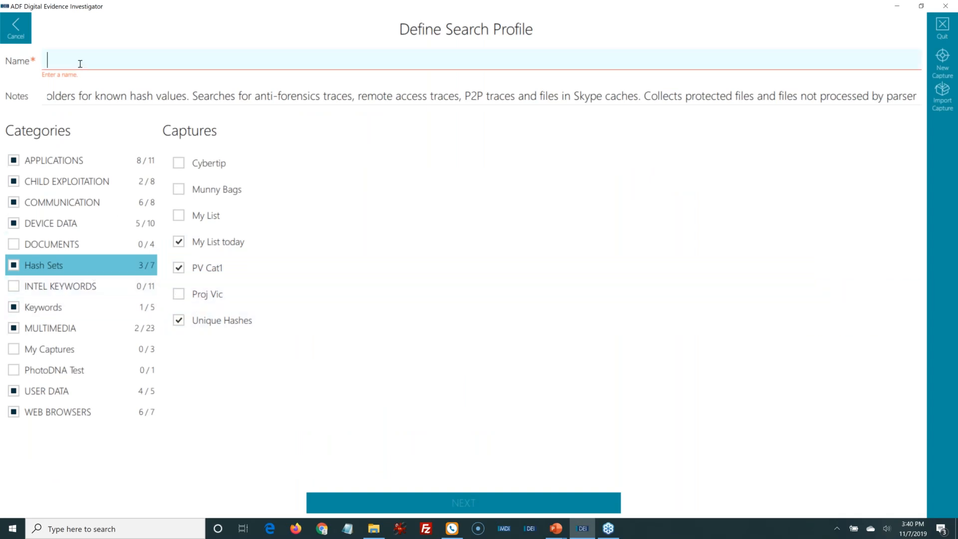
Name the search profile Custom - Cybertip today and save it, keeping the existing scan options.
type("Custom ")
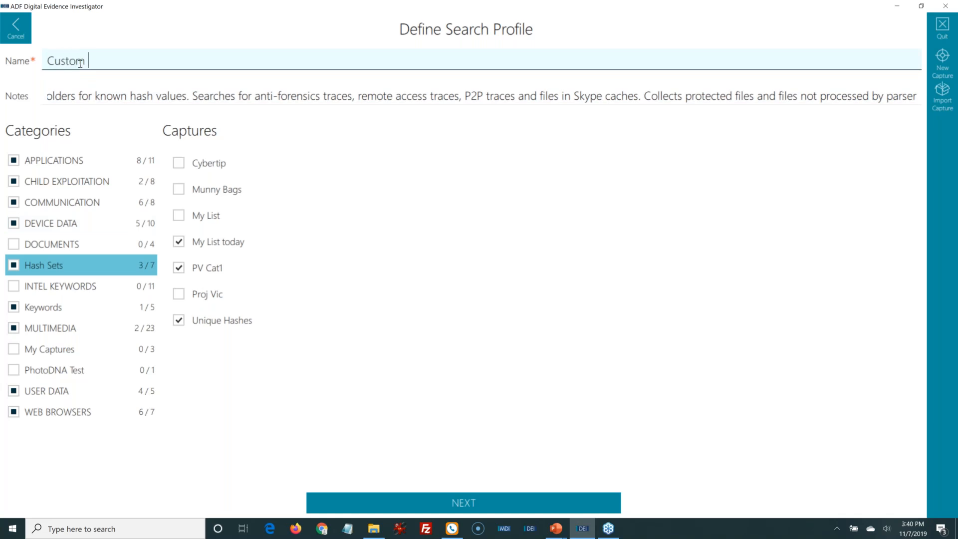
type("- Cybertip today")
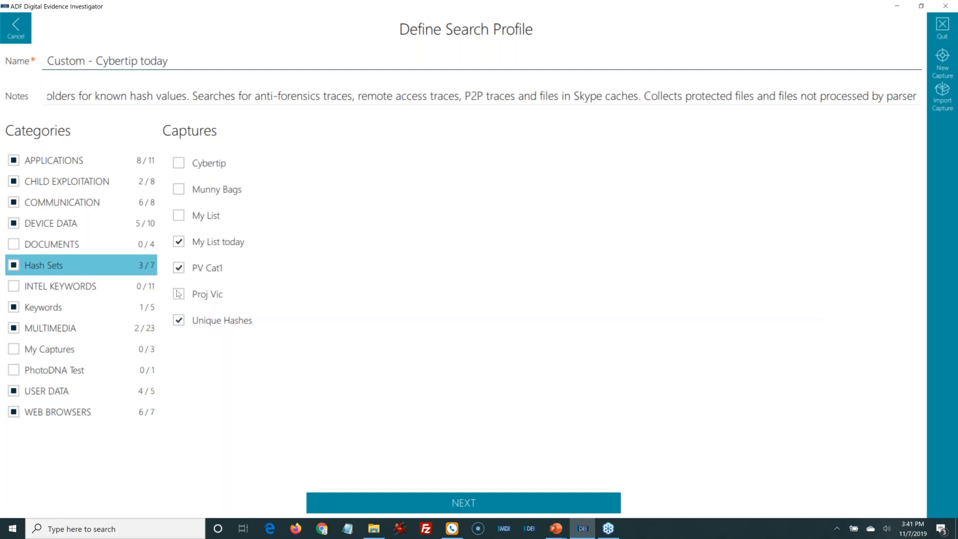
left_click(463, 505)
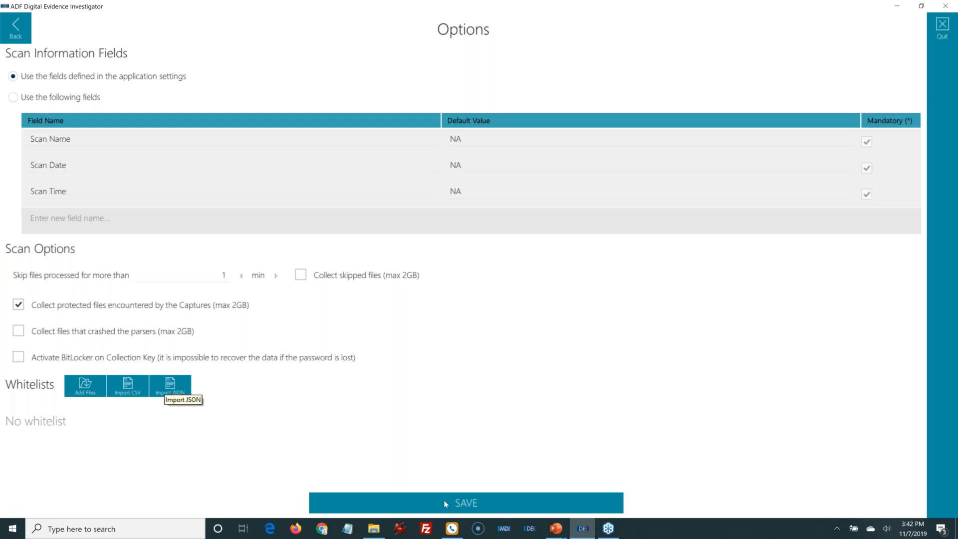
left_click(508, 508)
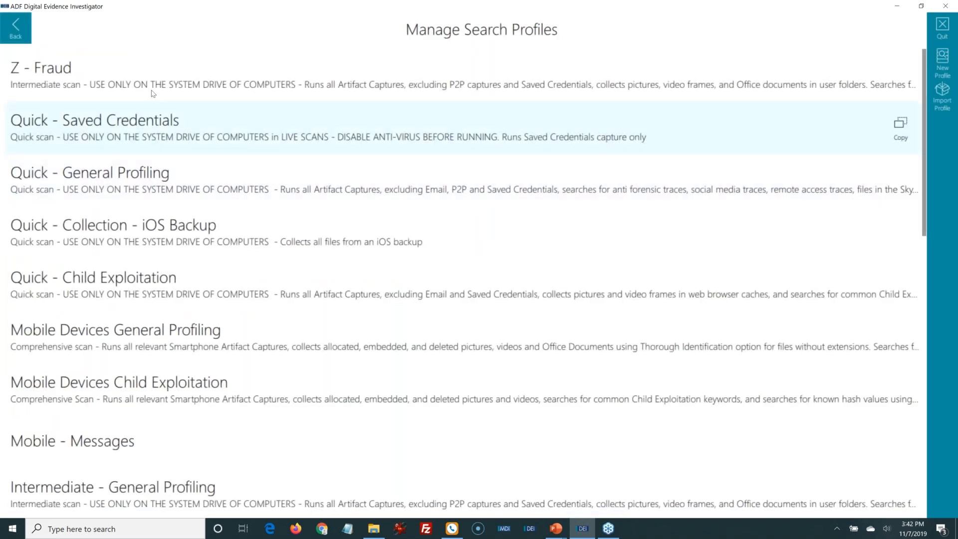
scroll(98, 361, "down", 1)
scroll(98, 361, "down", 7)
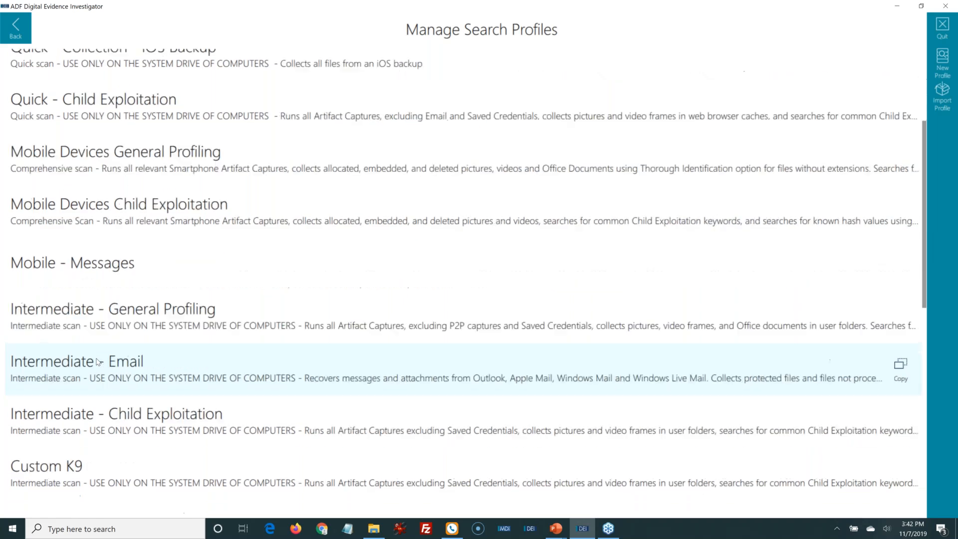
scroll(96, 363, "down", 3)
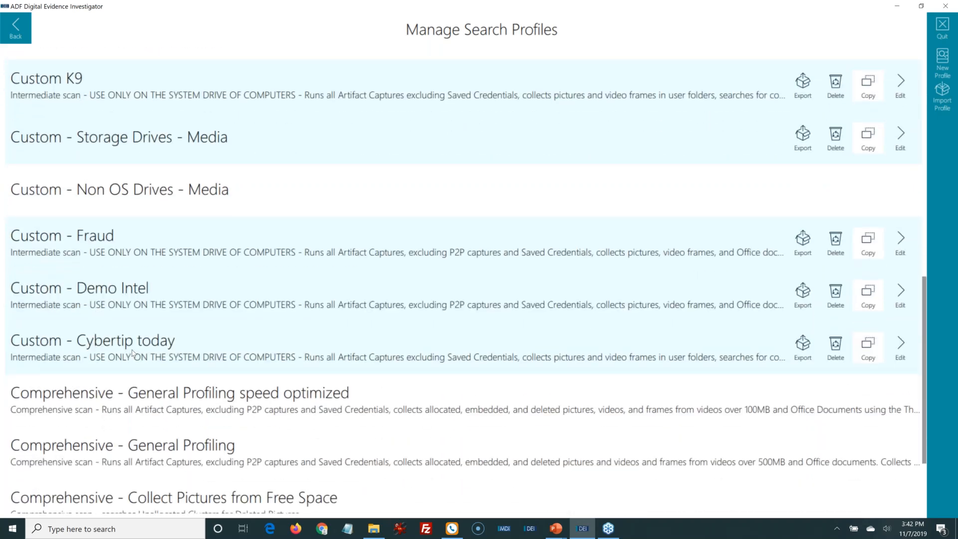
scroll(138, 328, "up", 1)
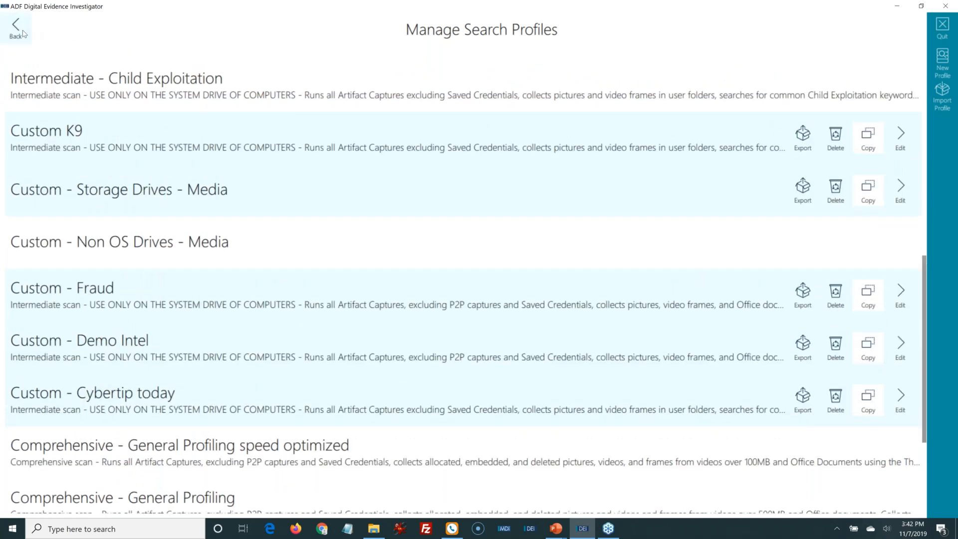
Return to the main screen, start preparing a collection key, and select the Custom - Cybertip today search profile.
left_click(22, 34)
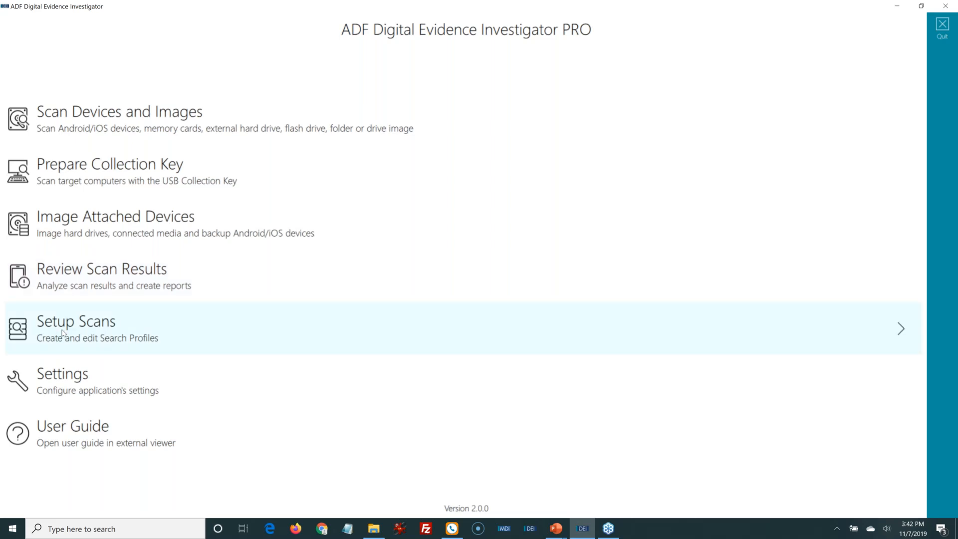
left_click(76, 165)
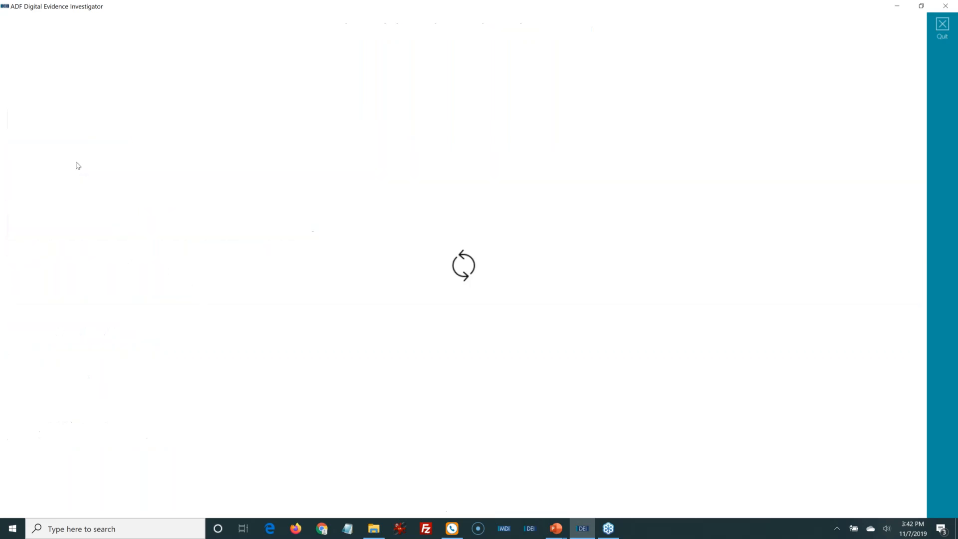
scroll(22, 372, "down", 5)
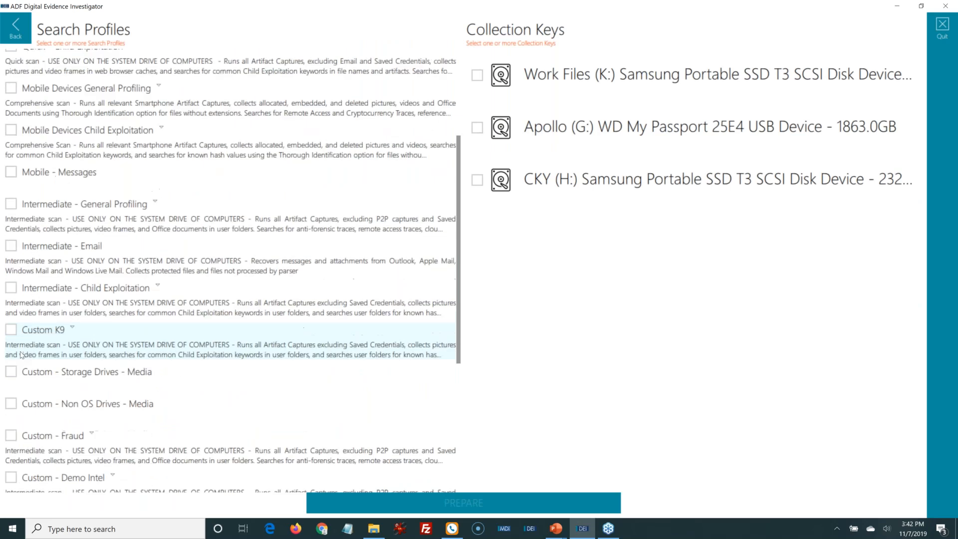
scroll(23, 372, "down", 3)
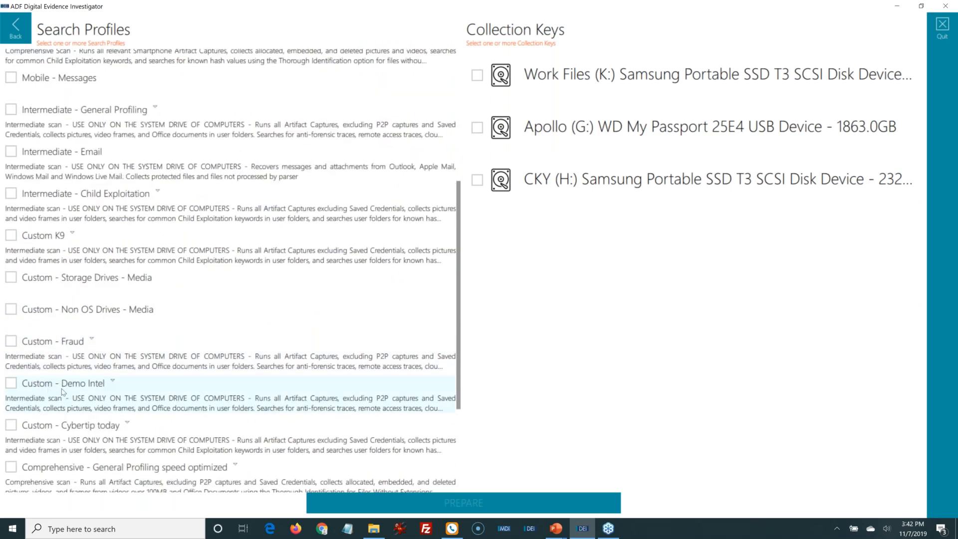
scroll(60, 423, "down", 1)
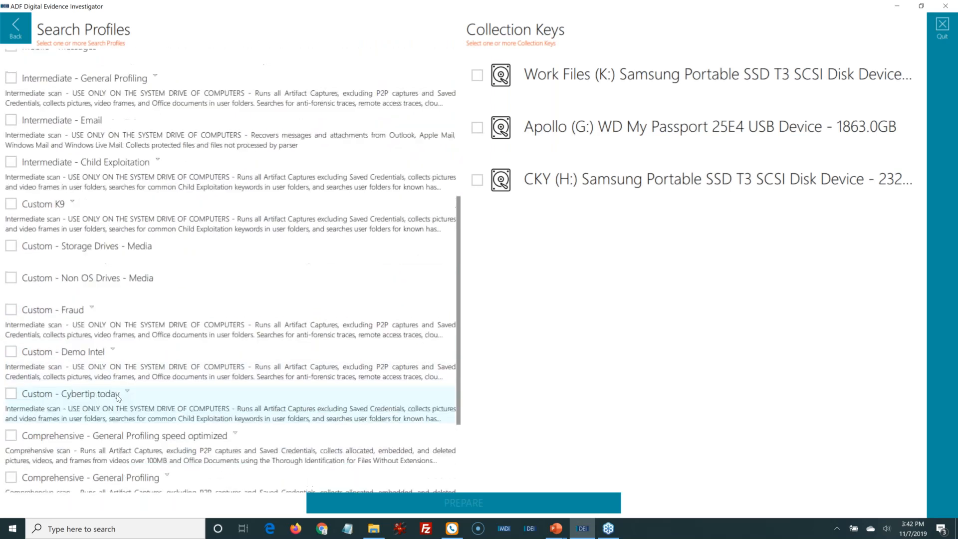
left_click(11, 393)
Add the Custom - Non OS Drives - Media and Quick - Child Exploitation search profiles to the collection key selection.
scroll(12, 395, "up", 1)
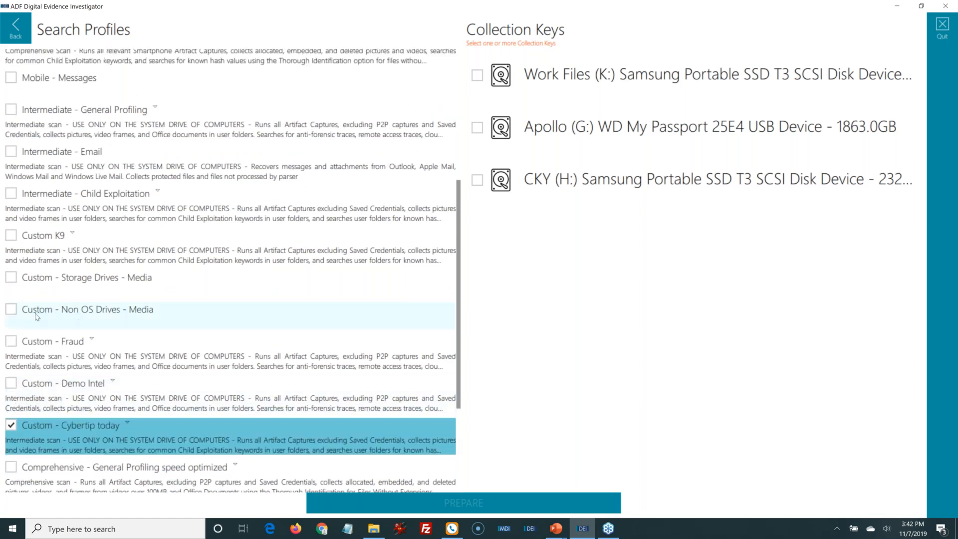
left_click(11, 310)
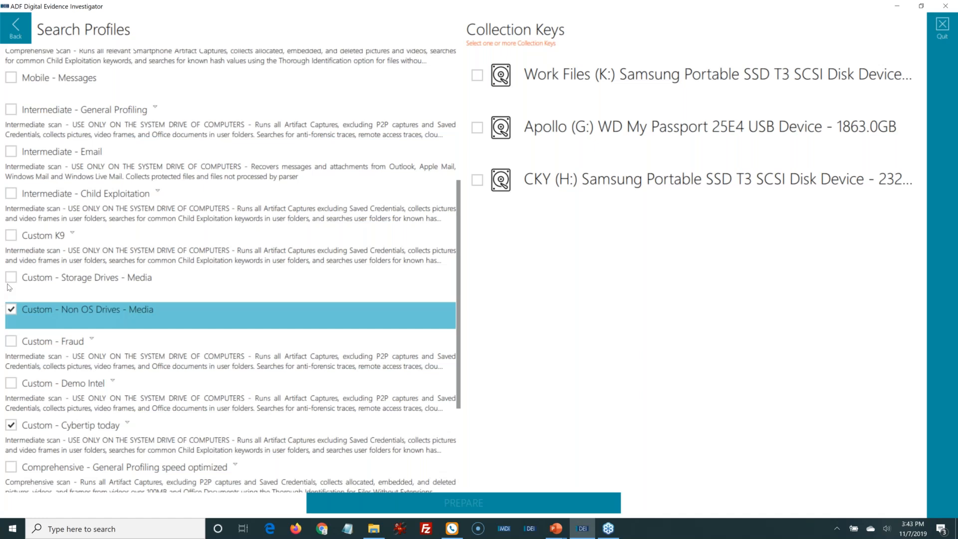
left_click(115, 312)
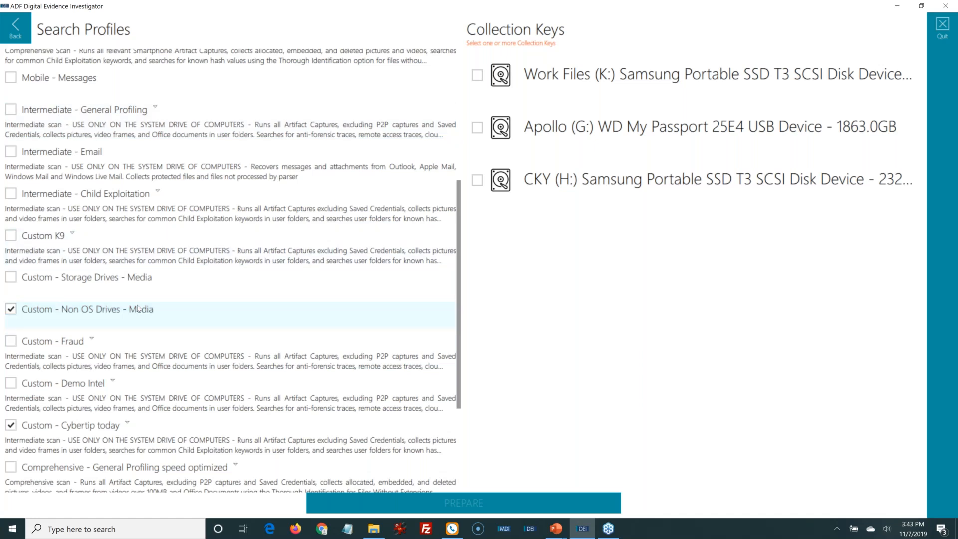
left_click(62, 307)
scroll(50, 270, "up", 3)
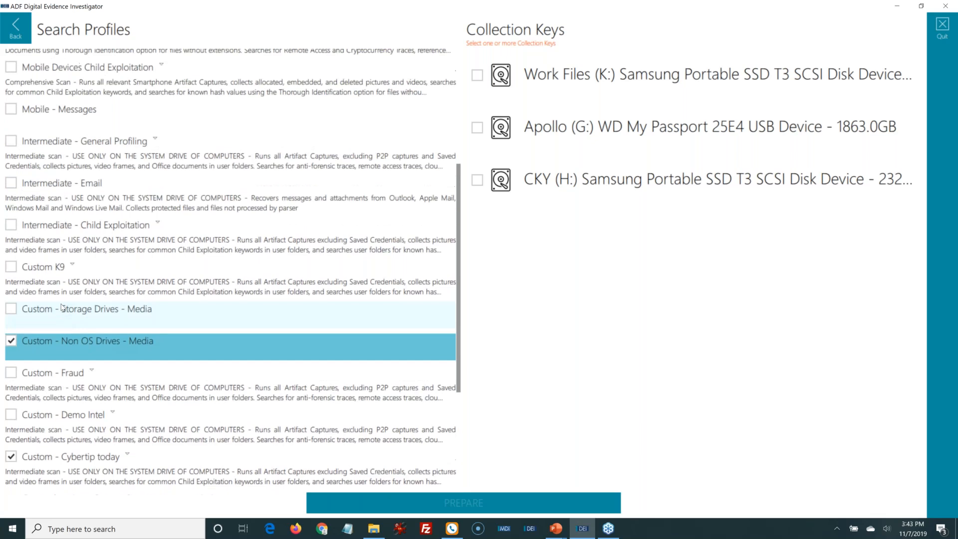
scroll(46, 232, "up", 1)
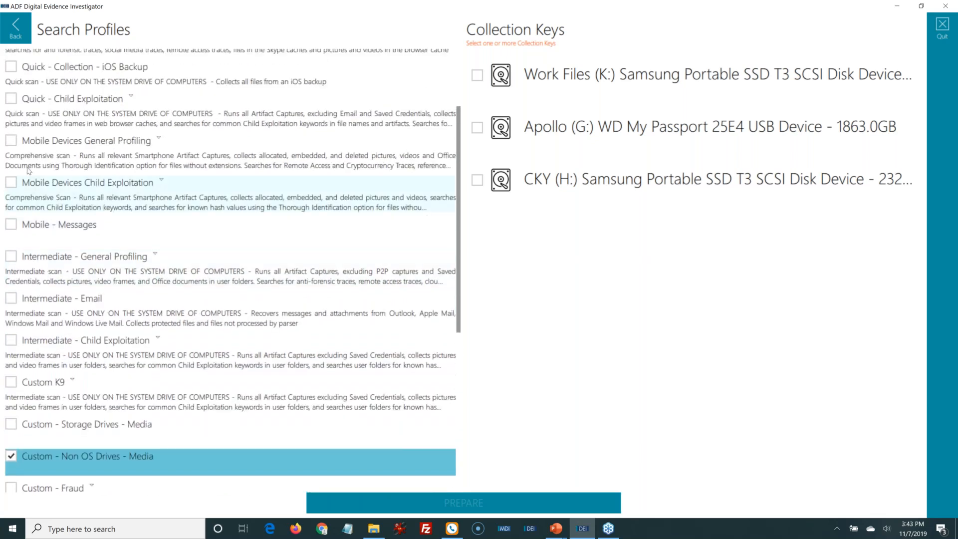
left_click(15, 132)
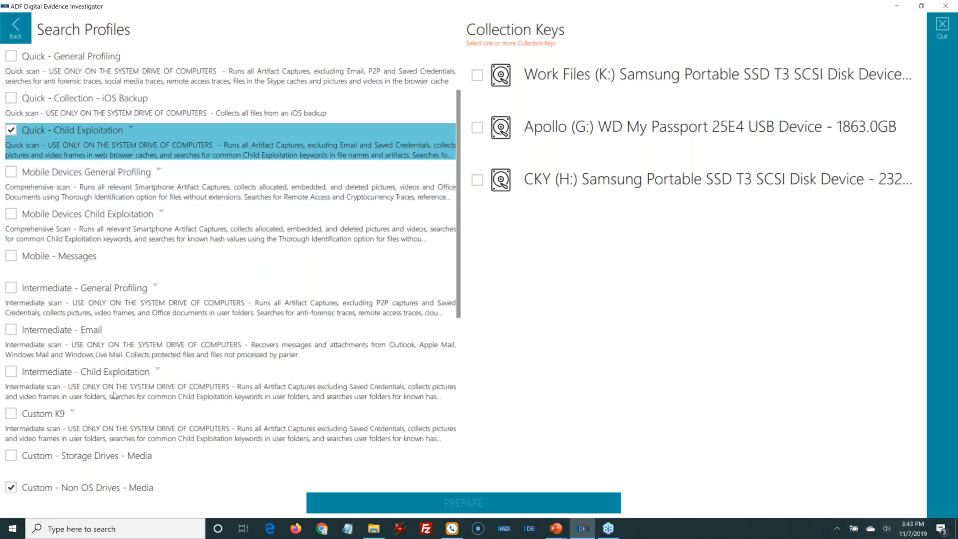
Select the CKY (H:) Samsung Portable SSD T3 as the collection key for the chosen search profiles.
scroll(118, 399, "down", 1)
scroll(119, 406, "down", 5)
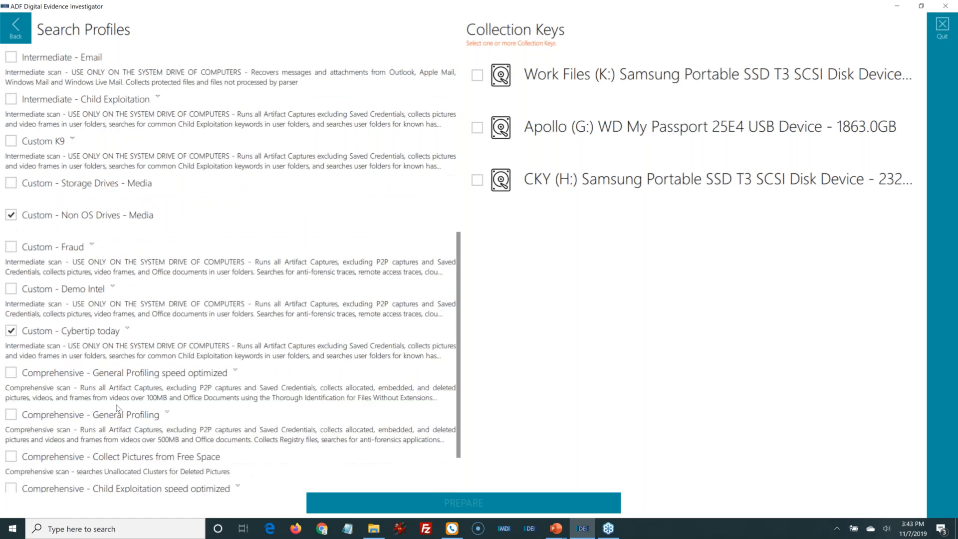
scroll(118, 408, "up", 1)
left_click(550, 190)
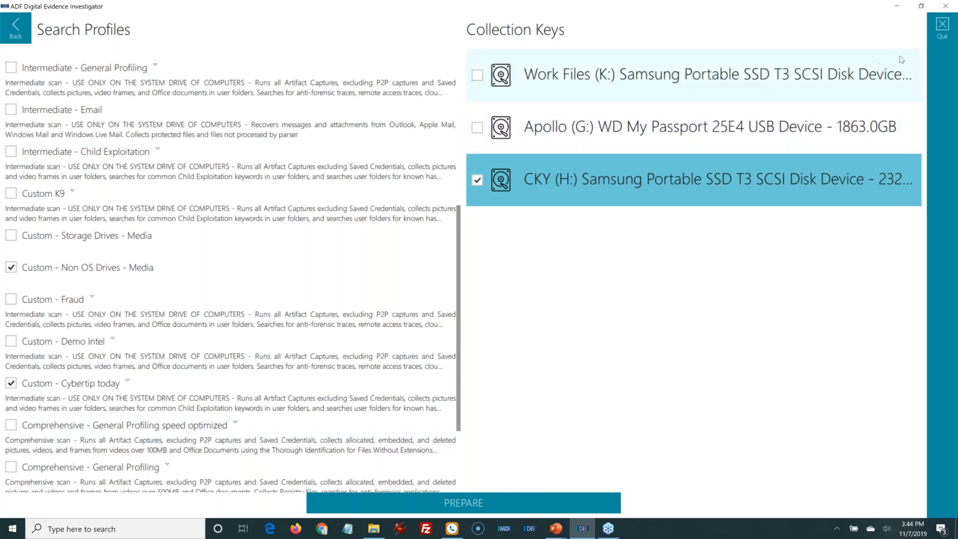
Quit the program without preparing the key, exit the slide show, and launch start.bat from the CKY (H:) drive.
left_click(949, 10)
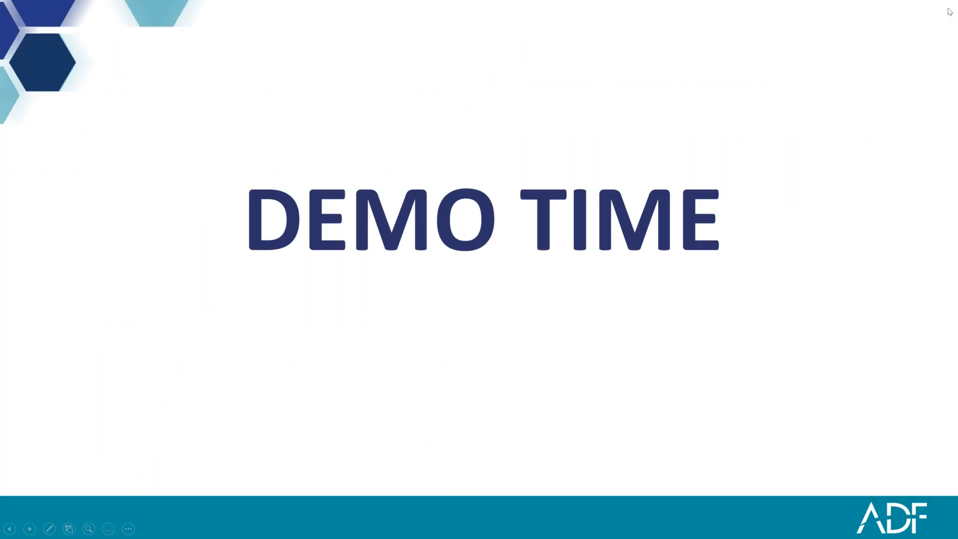
left_click(713, 137)
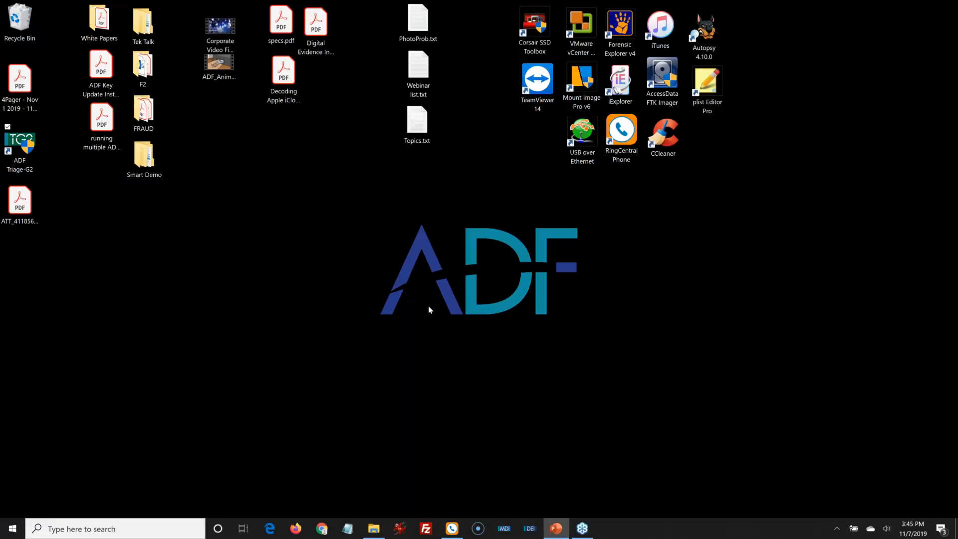
mouse_move(376, 533)
left_click(376, 532)
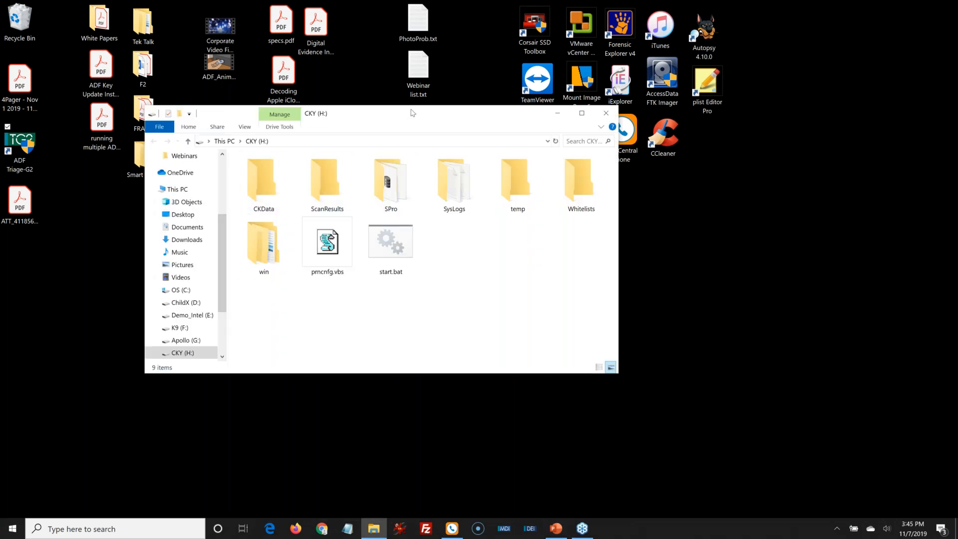
left_click_drag(412, 115, 404, 108)
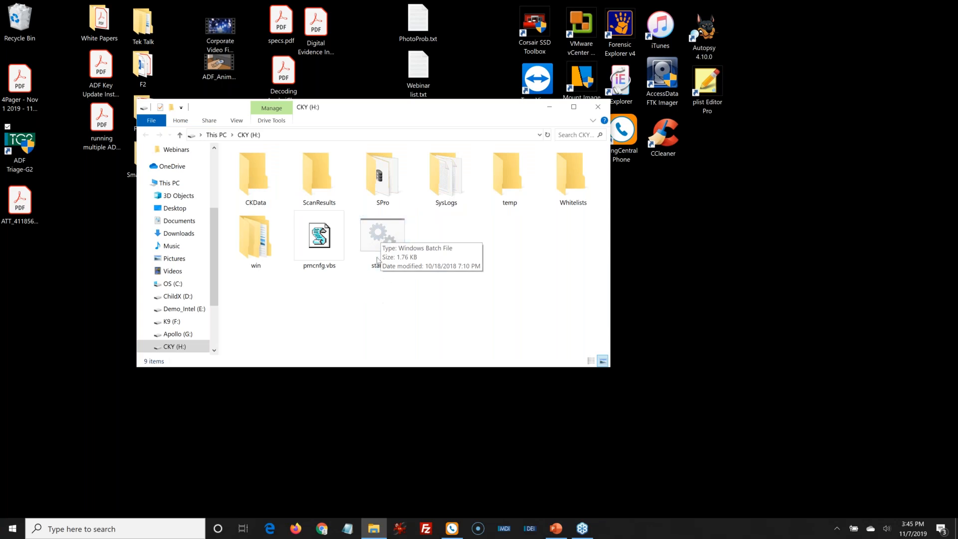
double_click(384, 244)
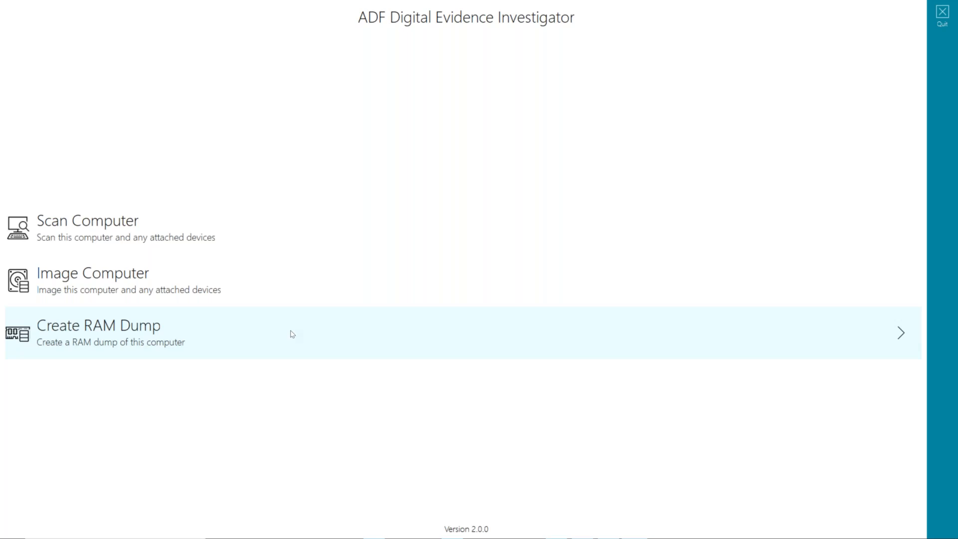
Set up a computer scan that targets only the K9 (F:) partition and uses the Custom K9 search profile.
left_click(274, 237)
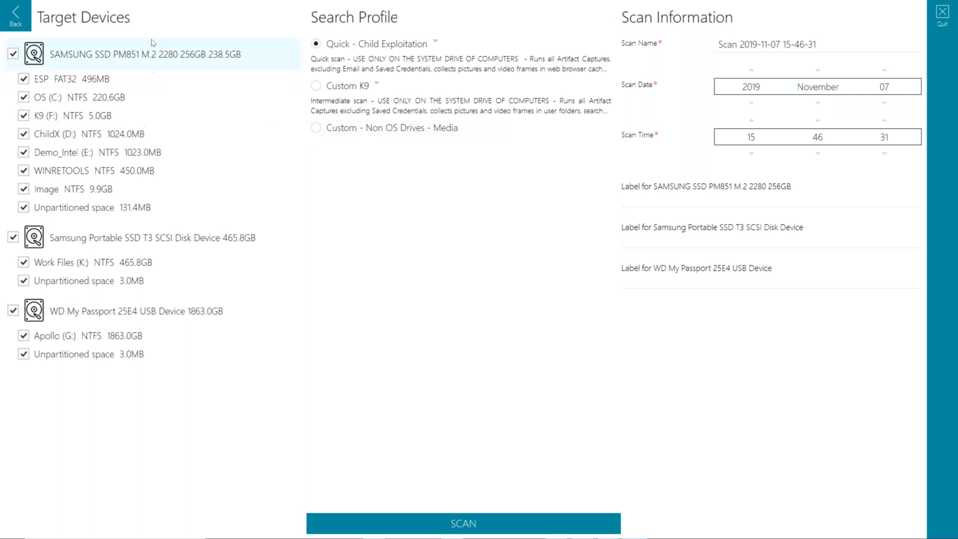
left_click(13, 54)
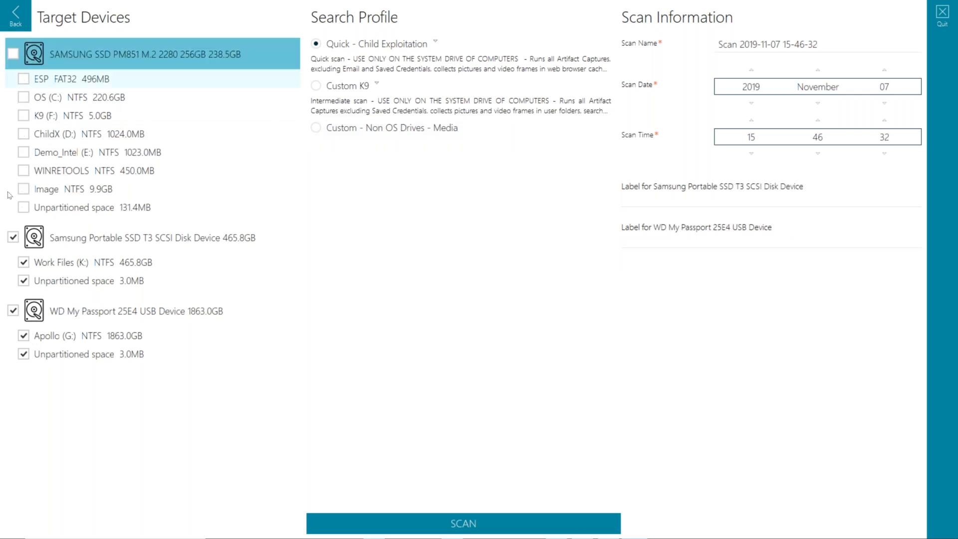
left_click(13, 238)
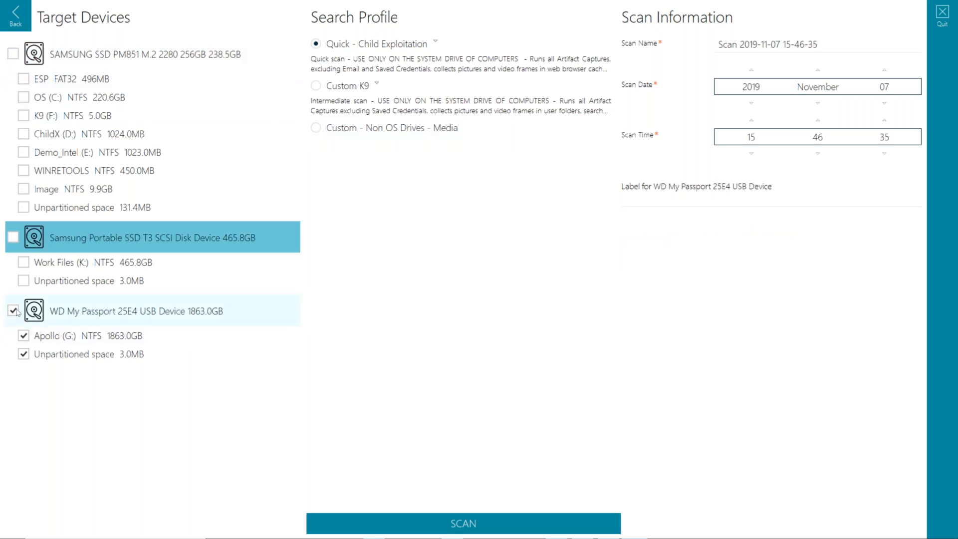
left_click(13, 310)
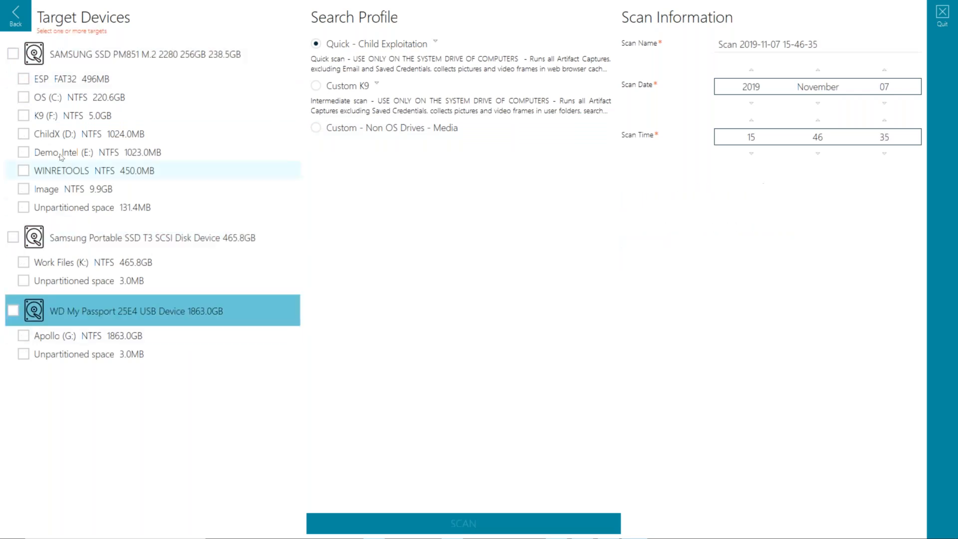
left_click(61, 121)
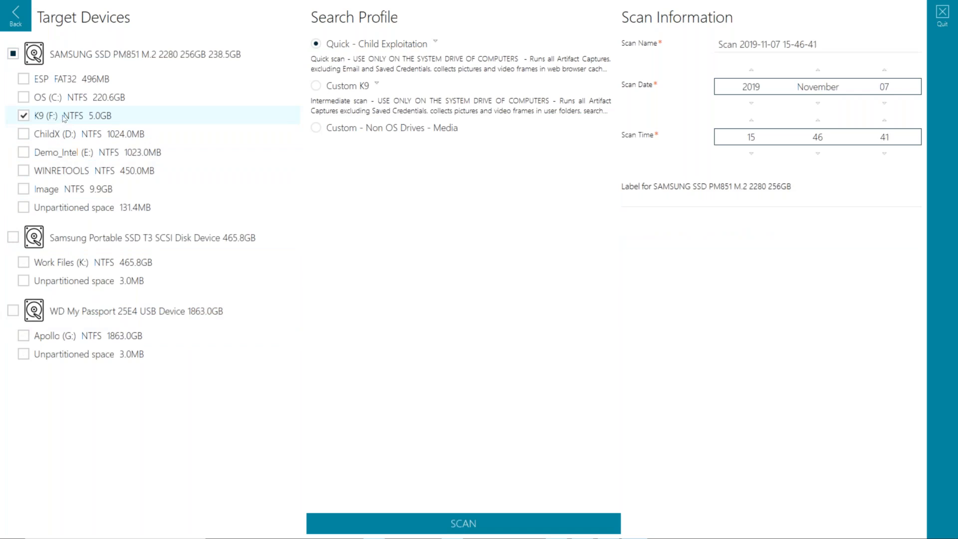
left_click(357, 87)
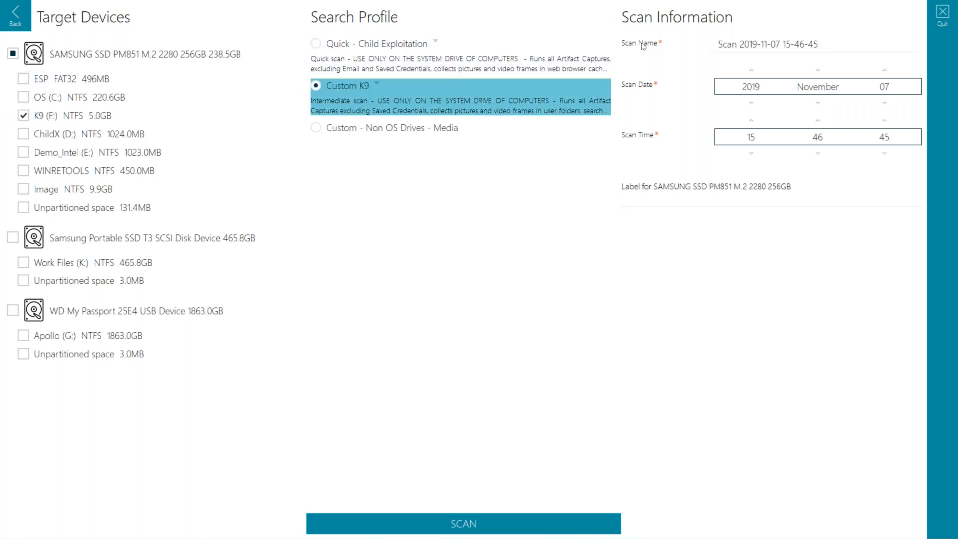
Name the scan Cybertip 12345 S spect Dell and start it.
left_click(846, 43)
left_click_drag(807, 43, 718, 54)
left_click_drag(832, 45, 718, 59)
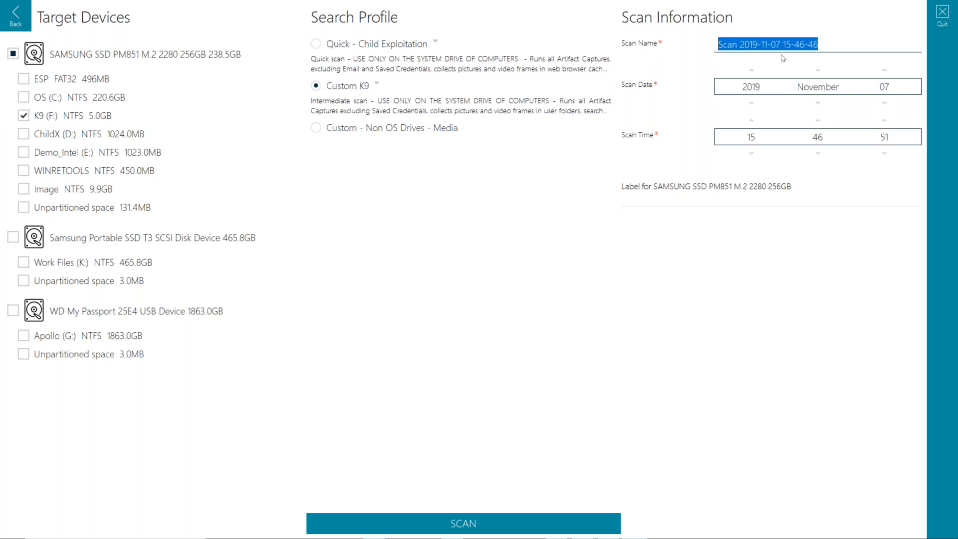
type("Cyb")
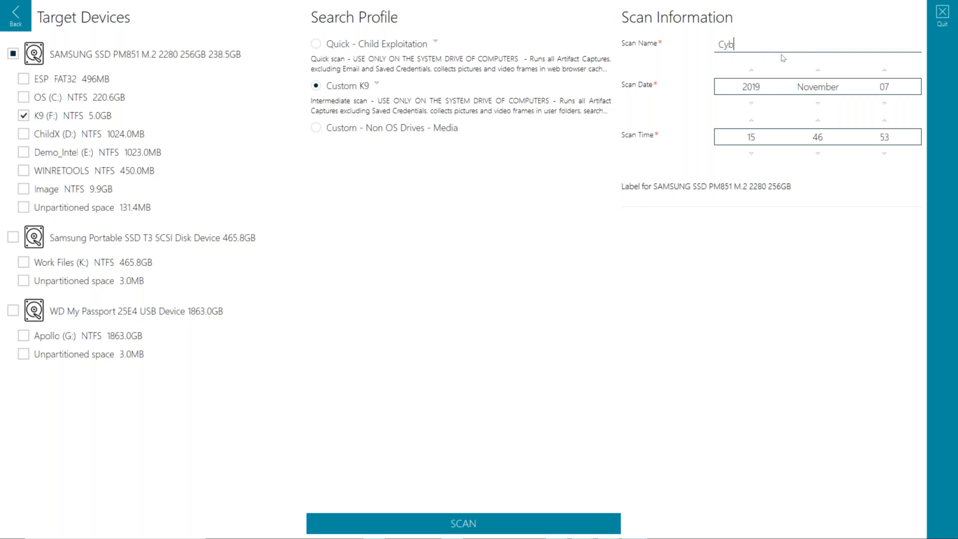
type("ertip")
type(" 12345")
type("V")
key("BackSpace")
key("BackSpace")
type("Susp")
type("ect")
left_click(782, 45)
left_click(779, 44)
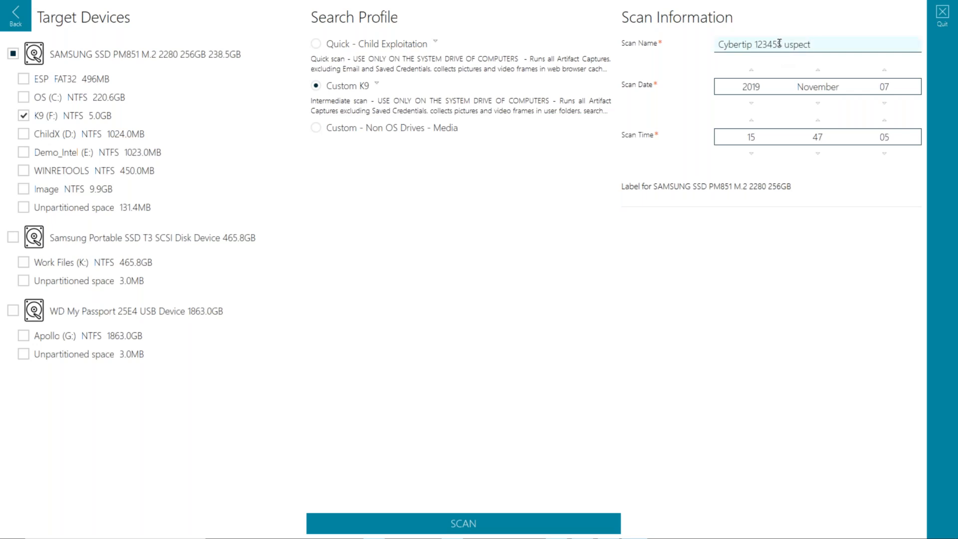
key("Delete")
left_click(825, 45)
type("Dell")
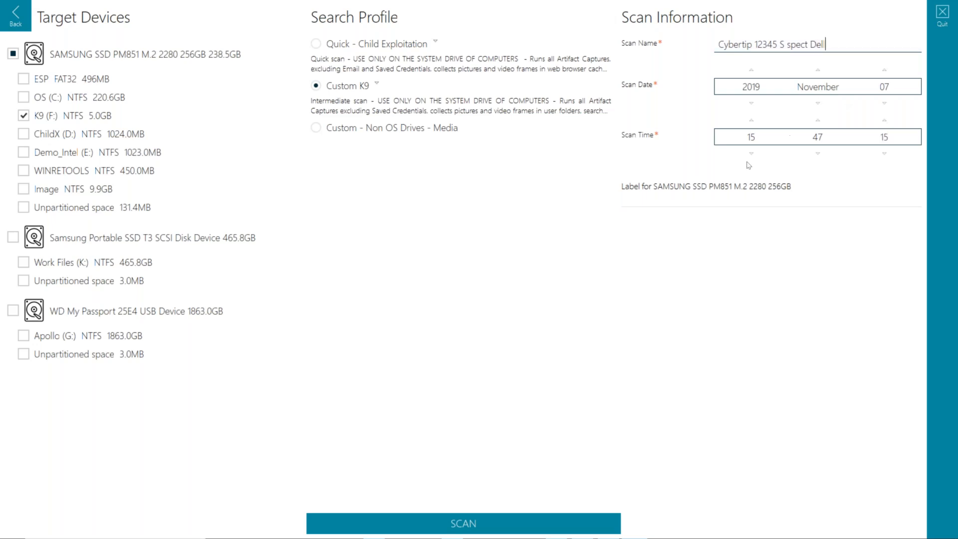
left_click(466, 530)
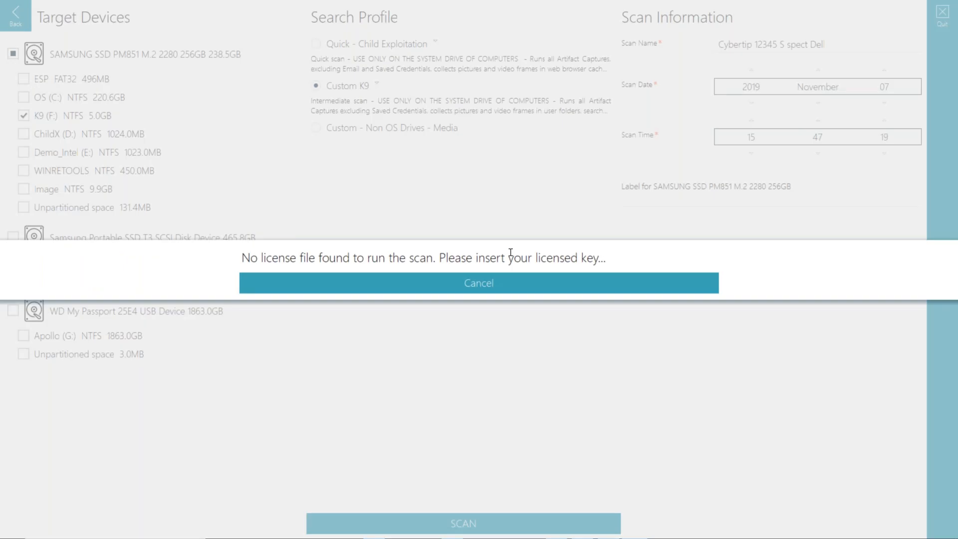
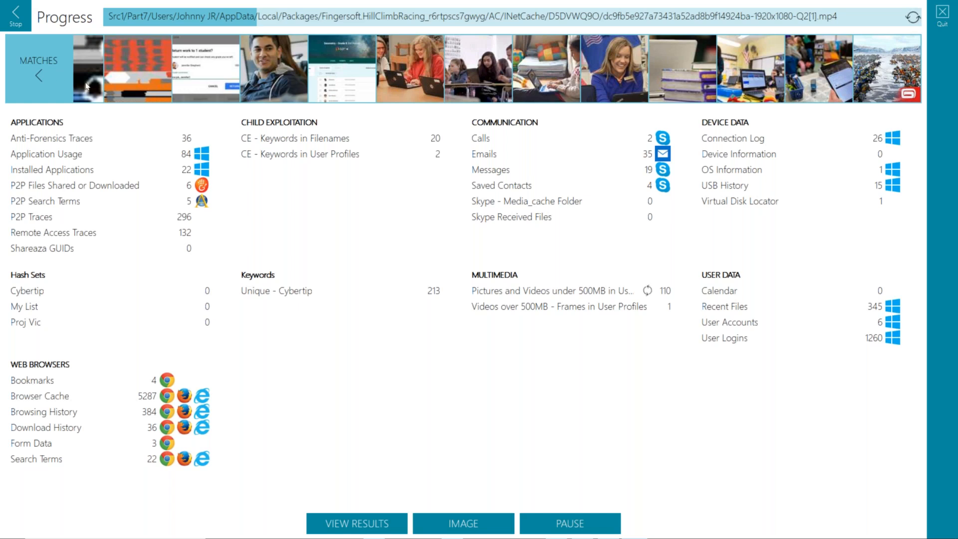
Collapse the strip of matches on the progress page and stop the running scan.
left_click(53, 90)
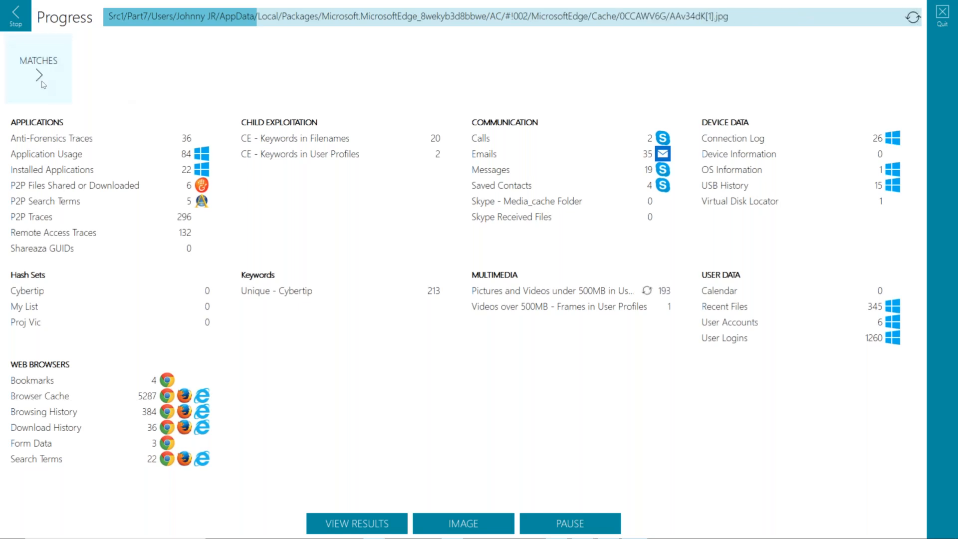
left_click(42, 83)
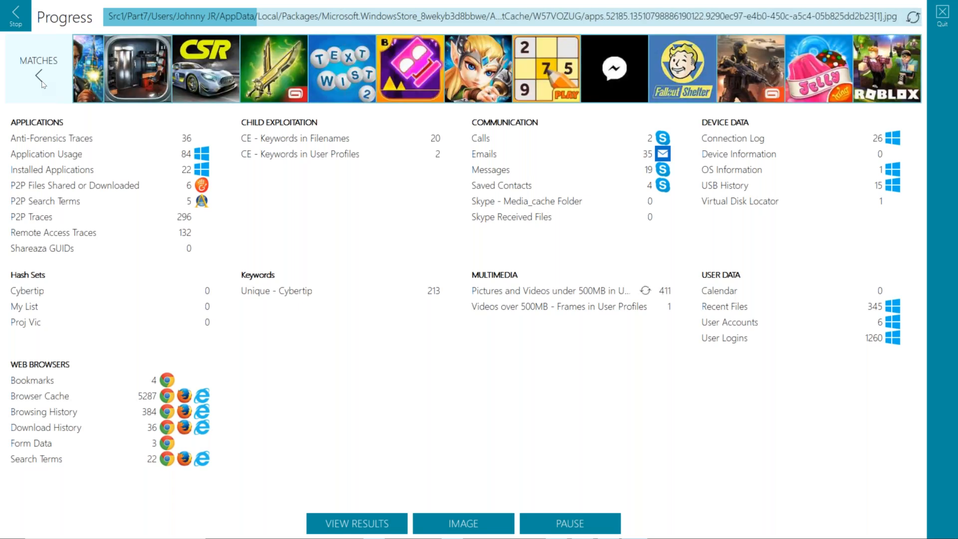
left_click(40, 78)
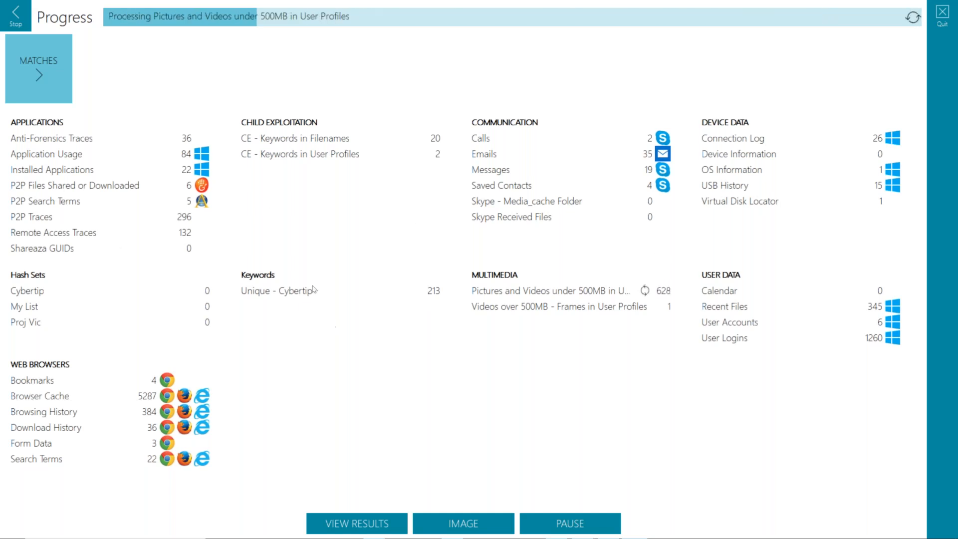
left_click(16, 15)
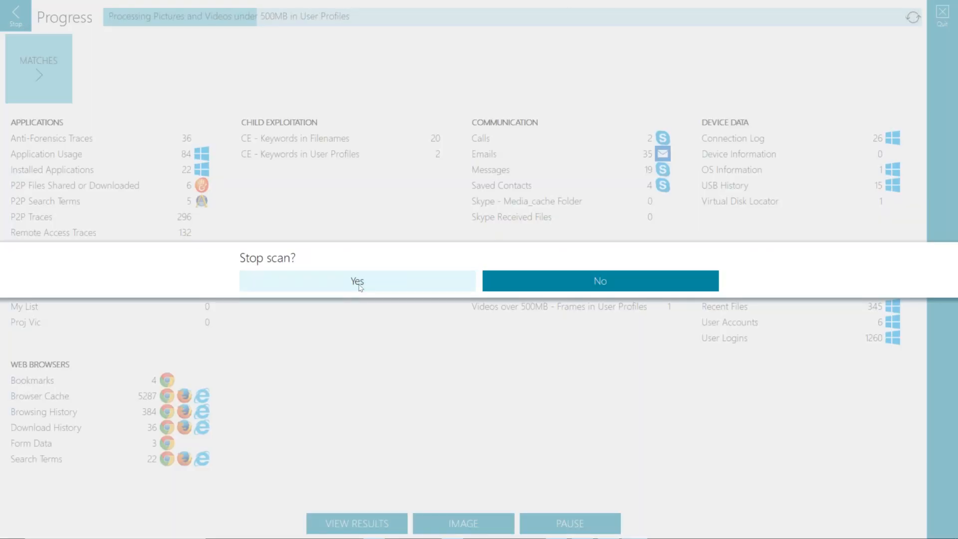
left_click(357, 280)
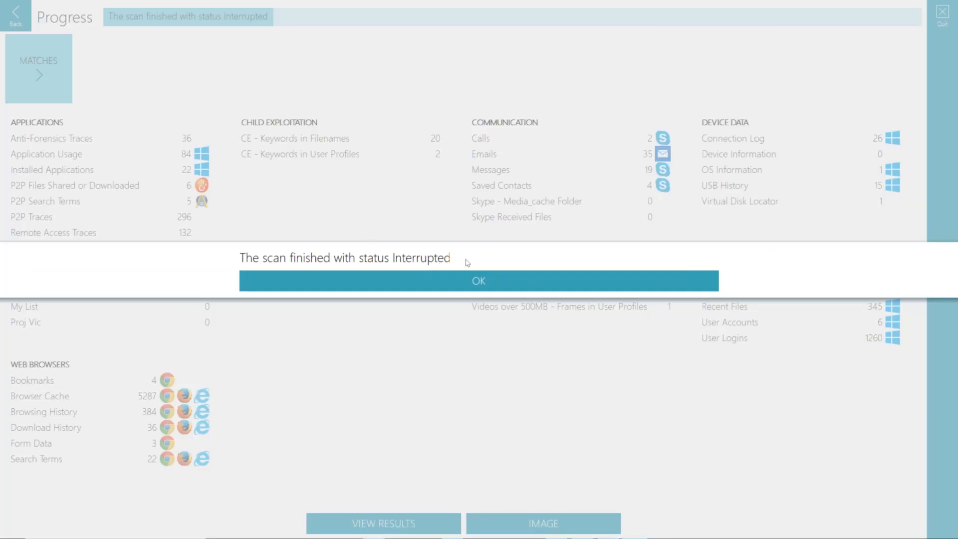
left_click(508, 282)
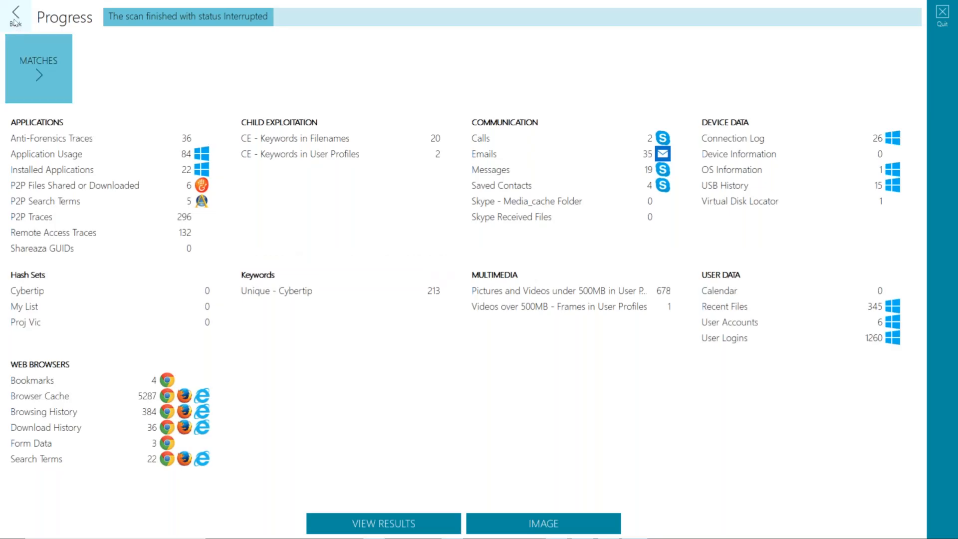
View the stopped scan's results and examine its summary page, close the results and quit the collection key program.
left_click(378, 528)
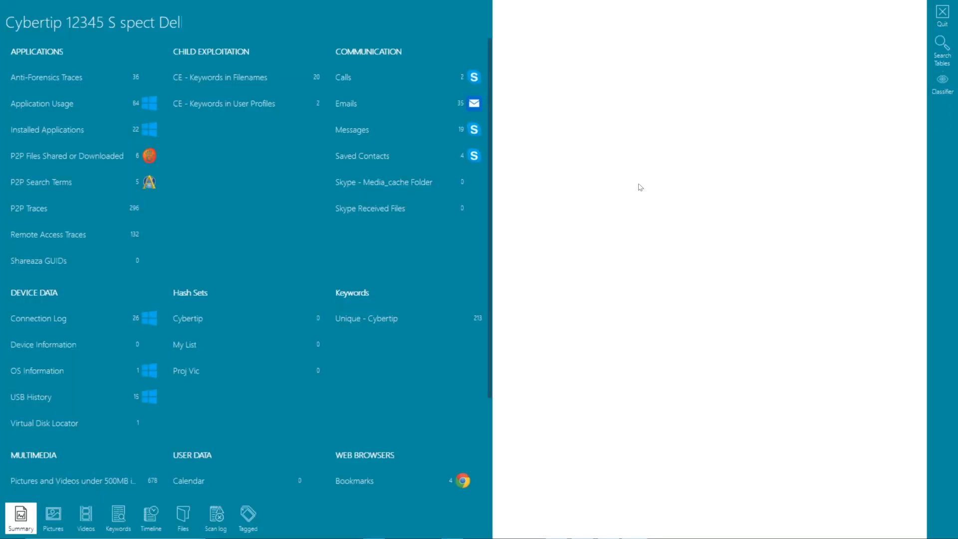
left_click(640, 188)
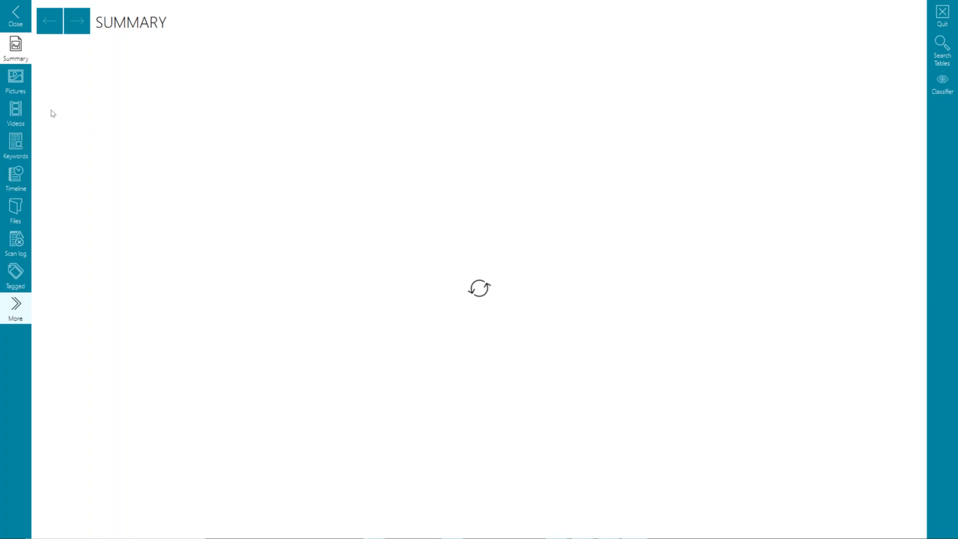
scroll(731, 62, "down", 1)
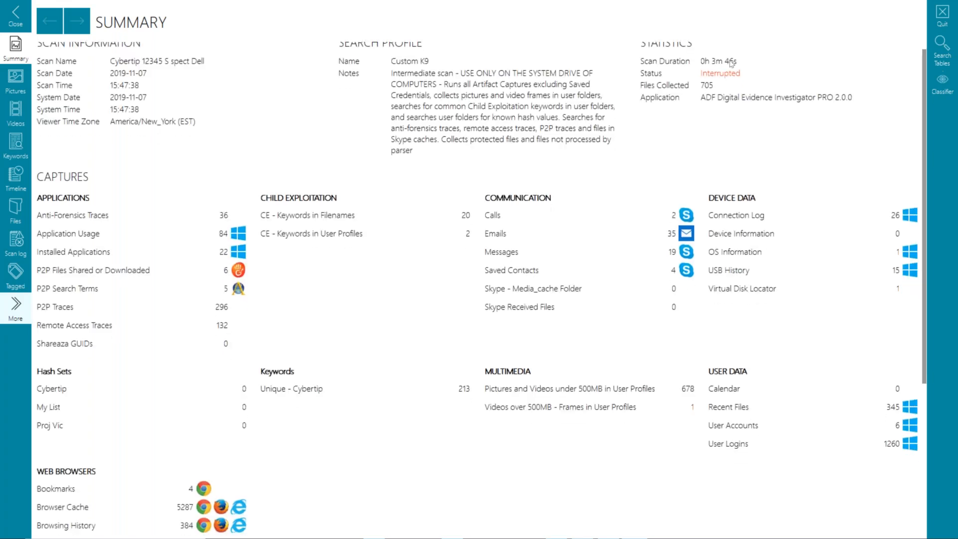
scroll(731, 63, "down", 2)
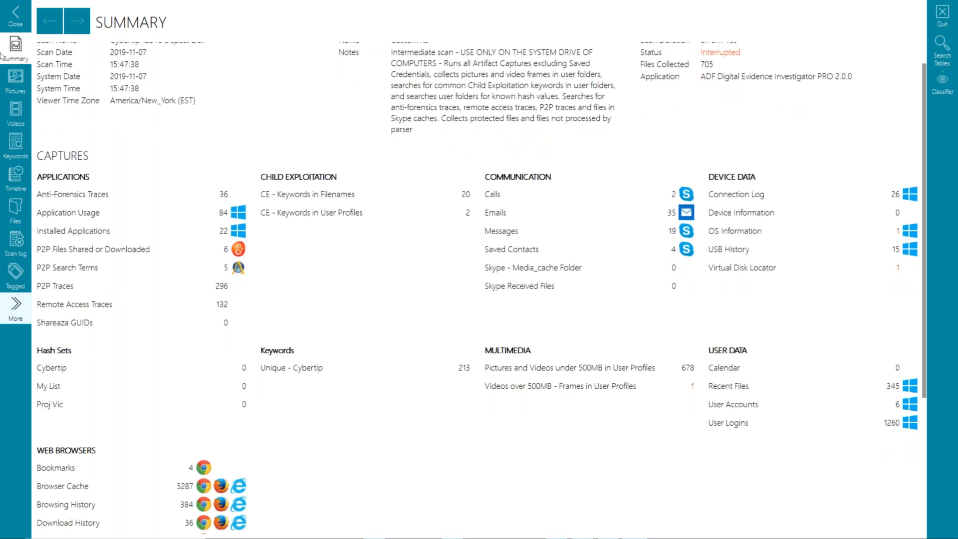
left_click(16, 15)
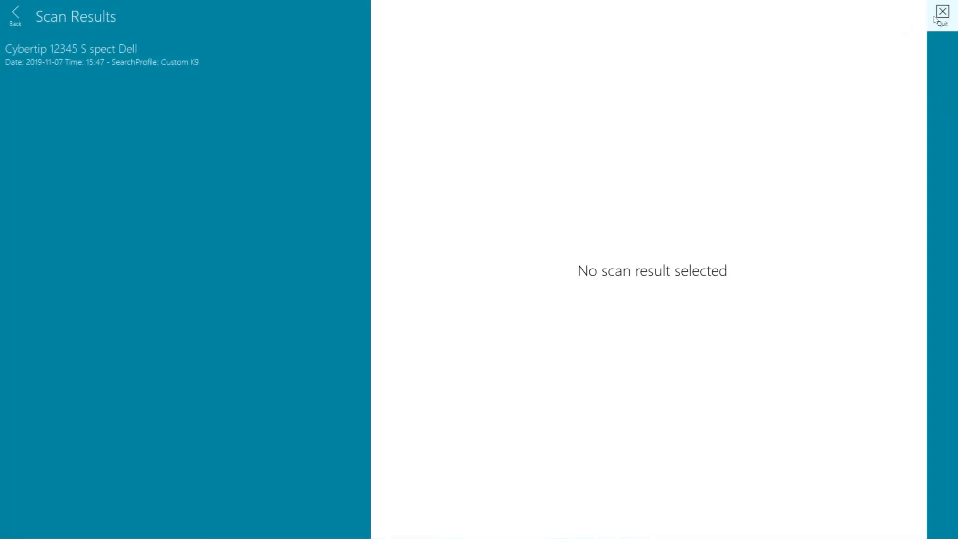
left_click(940, 15)
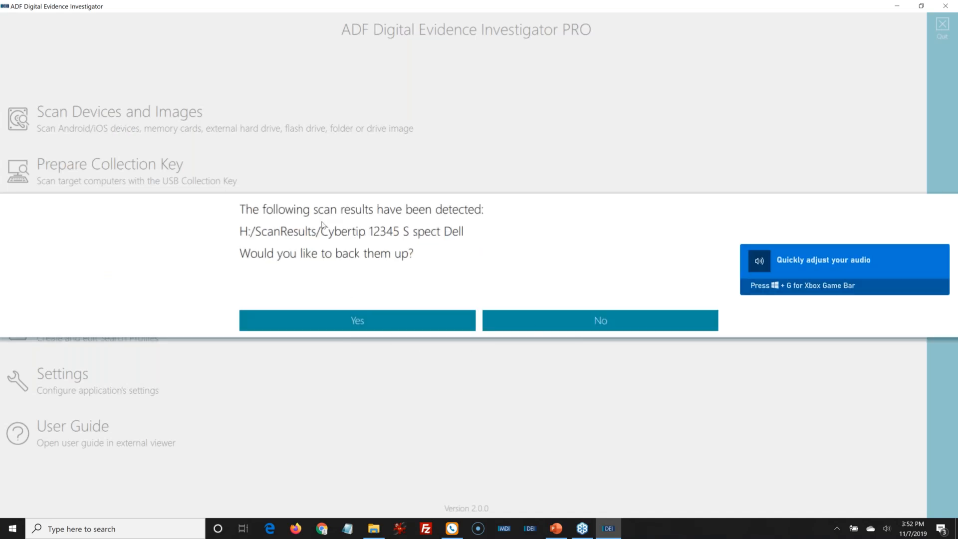
Decline backing up the detected scan results from H: and open the list of scan results for review.
left_click(558, 326)
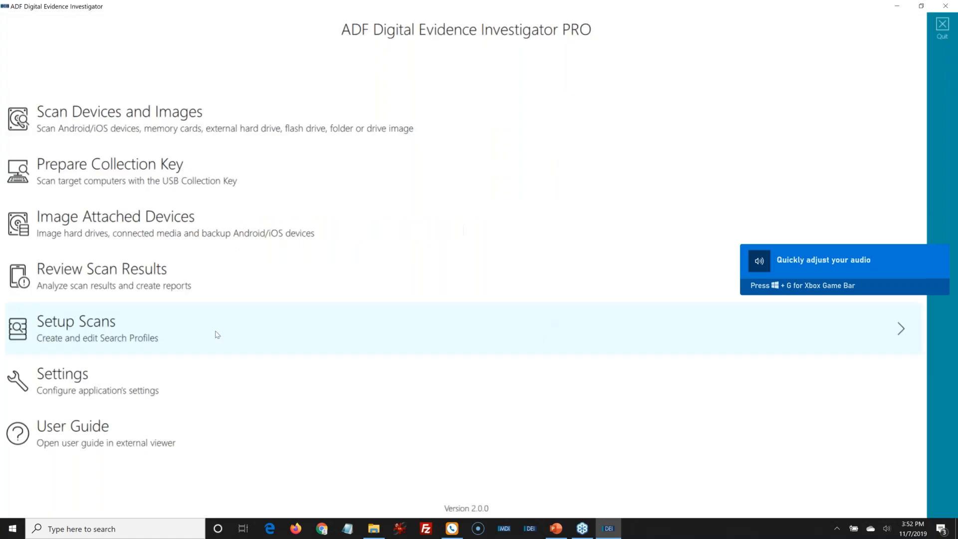
left_click(69, 325)
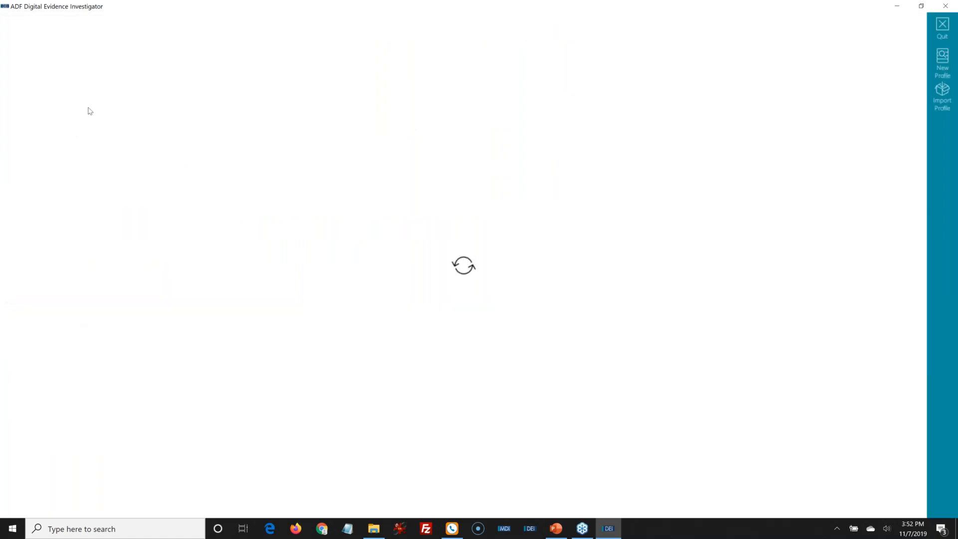
left_click(16, 30)
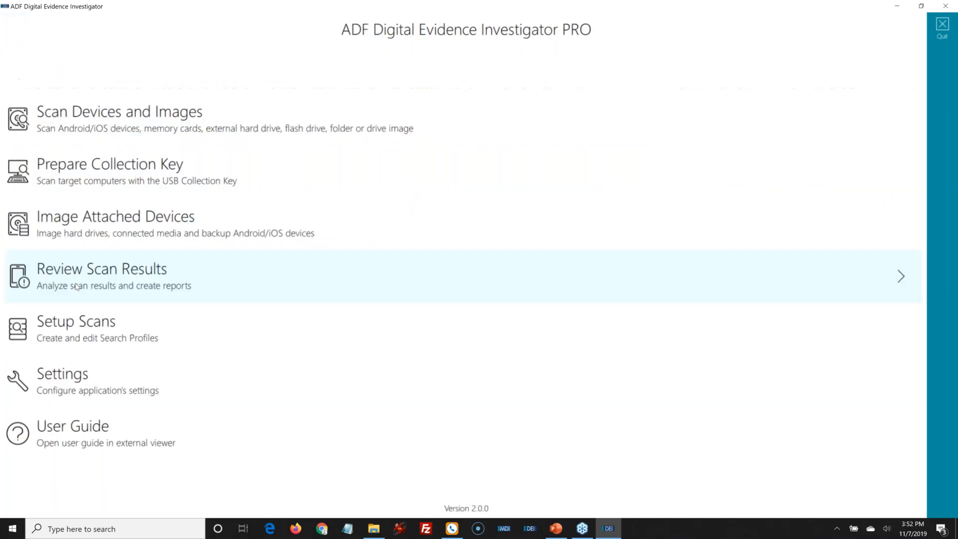
left_click(76, 287)
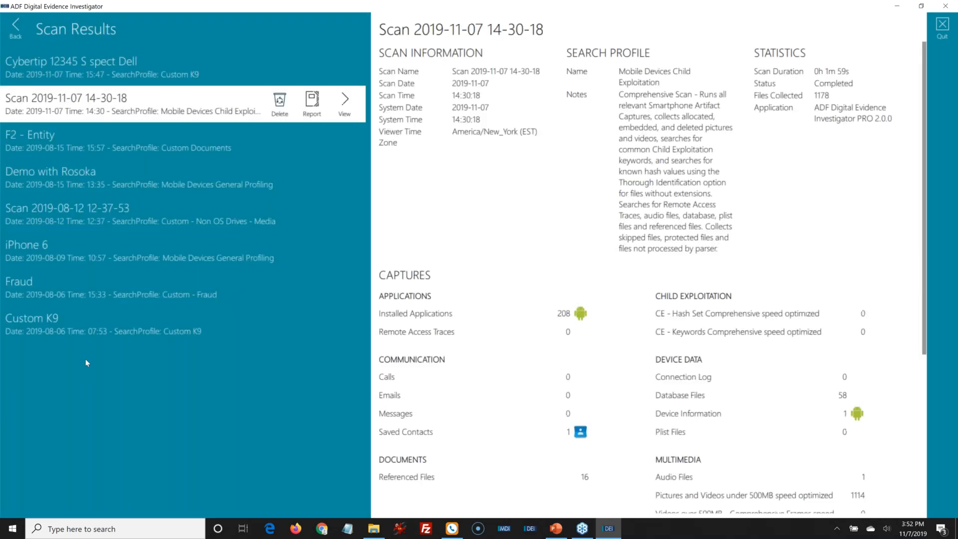
Open the Custom K9 scan results dated 2019-08-06 and bring up their pictures.
mouse_move(87, 331)
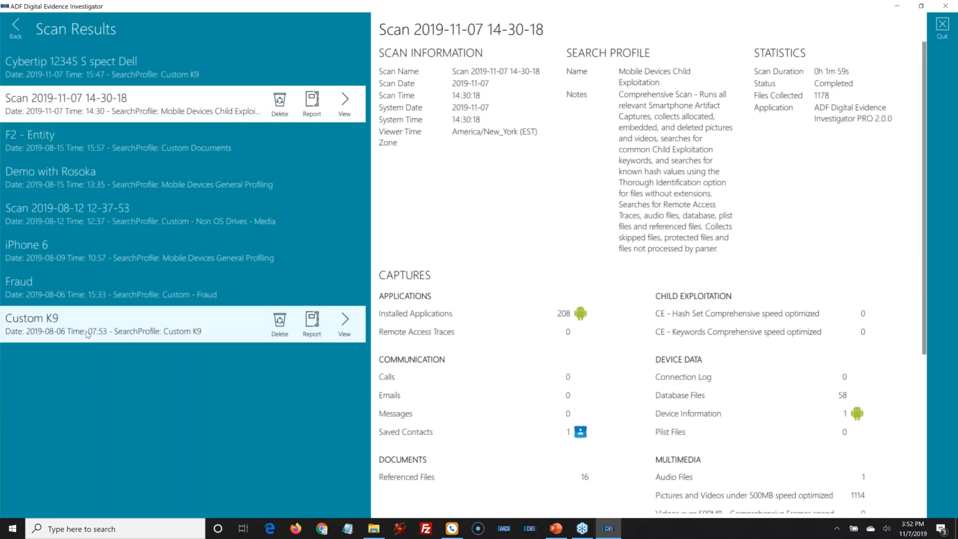
left_click(342, 329)
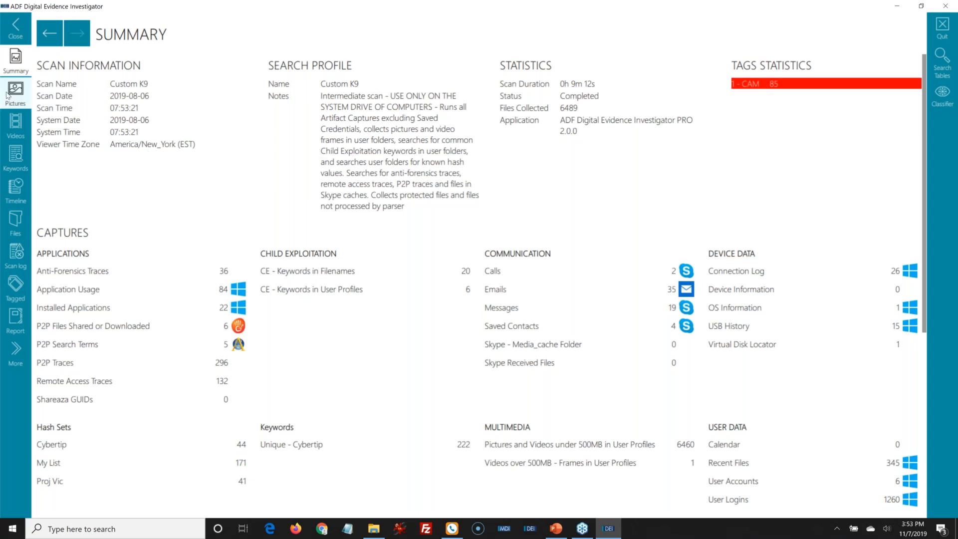
left_click(7, 95)
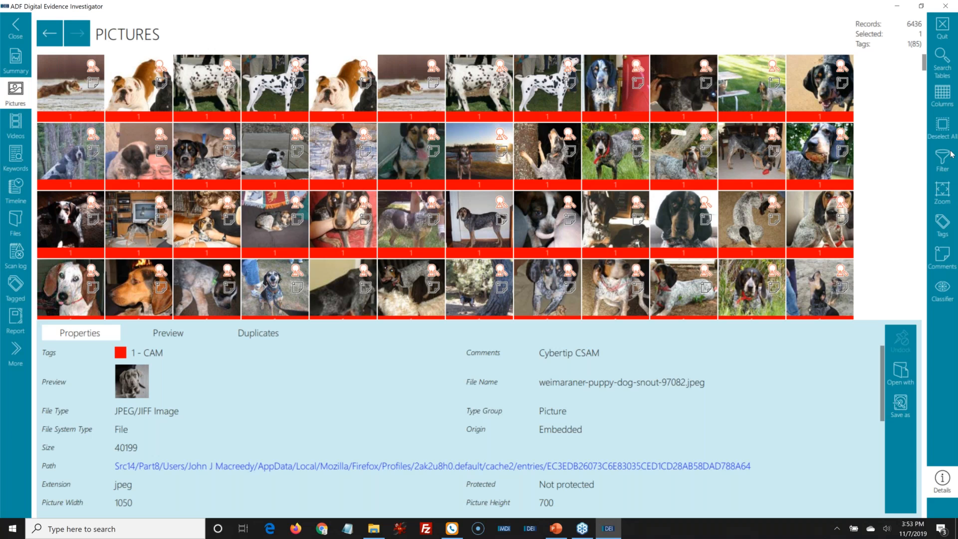
Filter the pictures by Tags with NO VALUE so that only untagged pictures are listed.
left_click(950, 175)
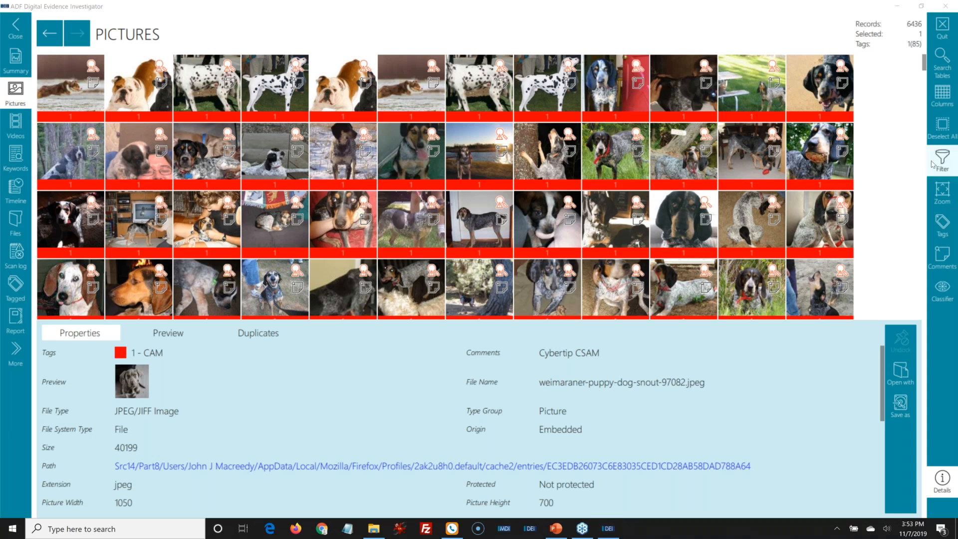
left_click(933, 164)
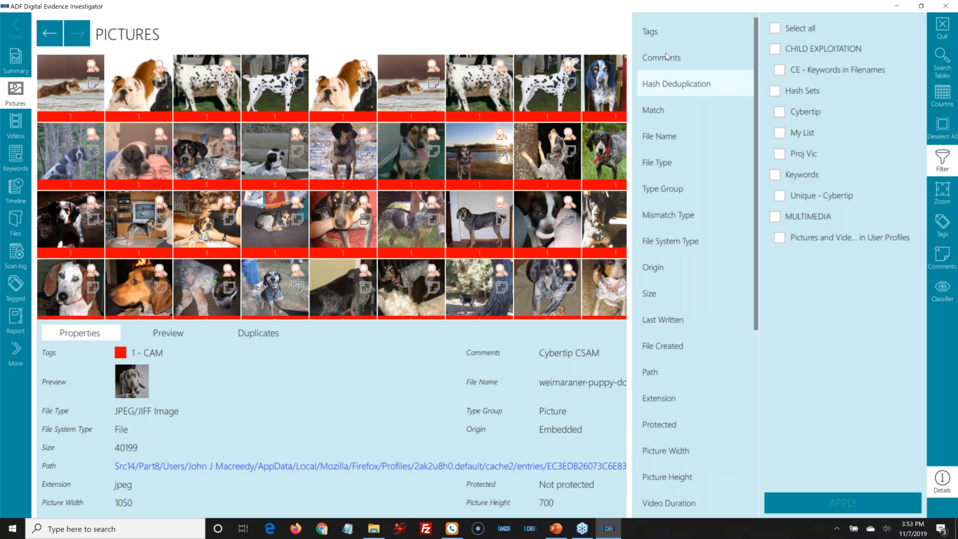
scroll(671, 75, "down", 5)
scroll(688, 117, "up", 3)
scroll(688, 118, "up", 3)
left_click(658, 32)
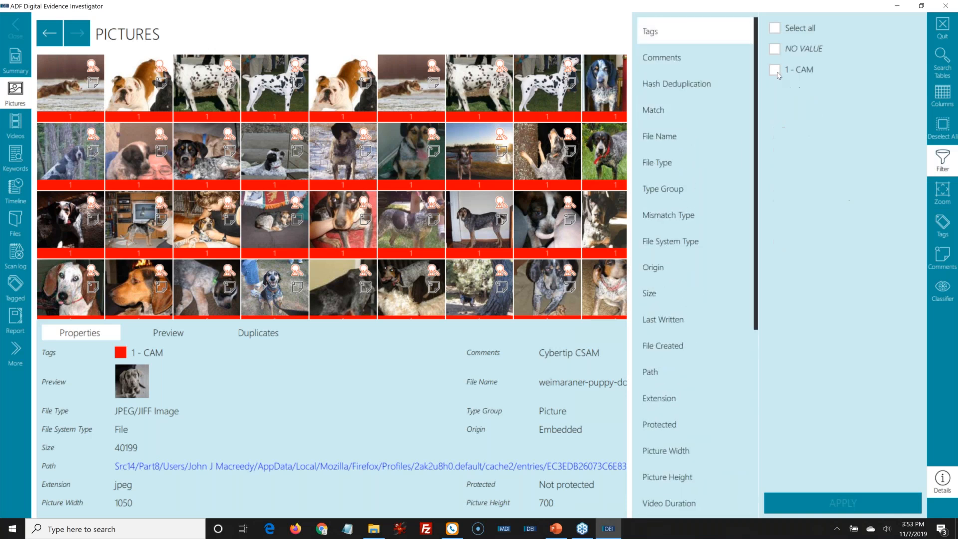
left_click(788, 52)
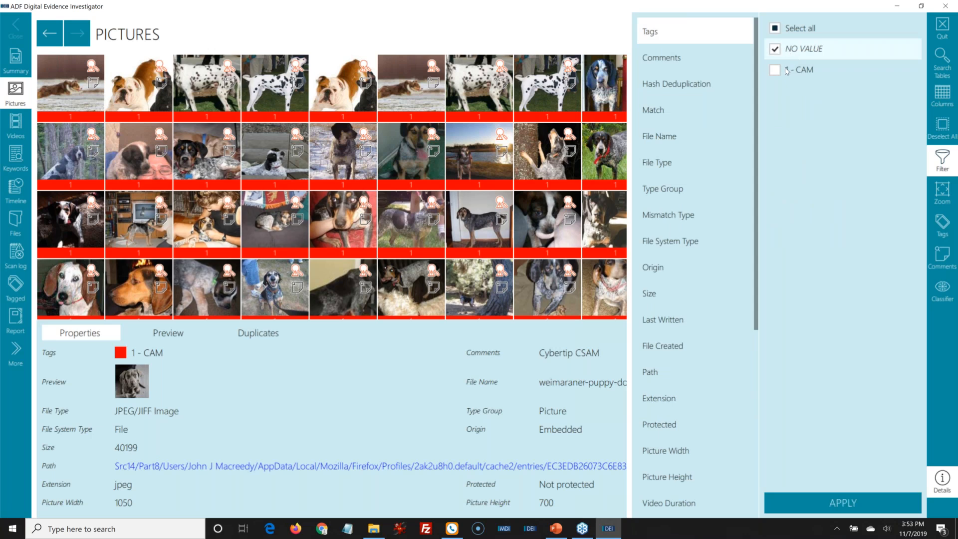
left_click(843, 504)
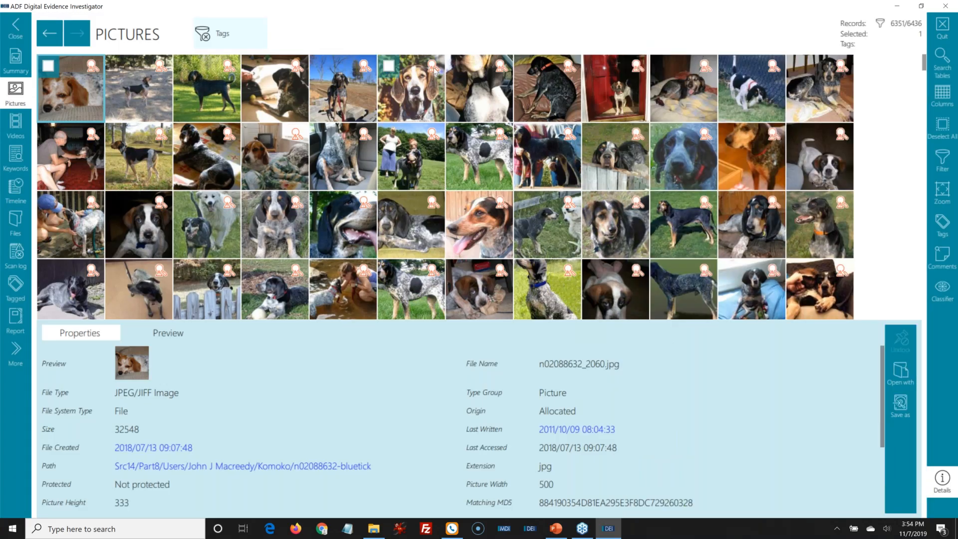
Add a Match filter set to Yes to the untagged pictures.
left_click(942, 160)
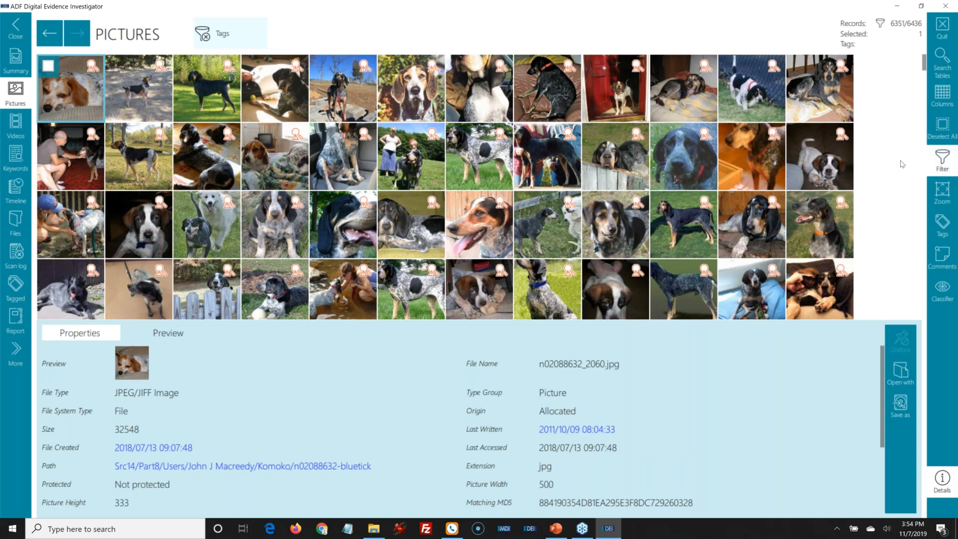
left_click(675, 104)
left_click(784, 71)
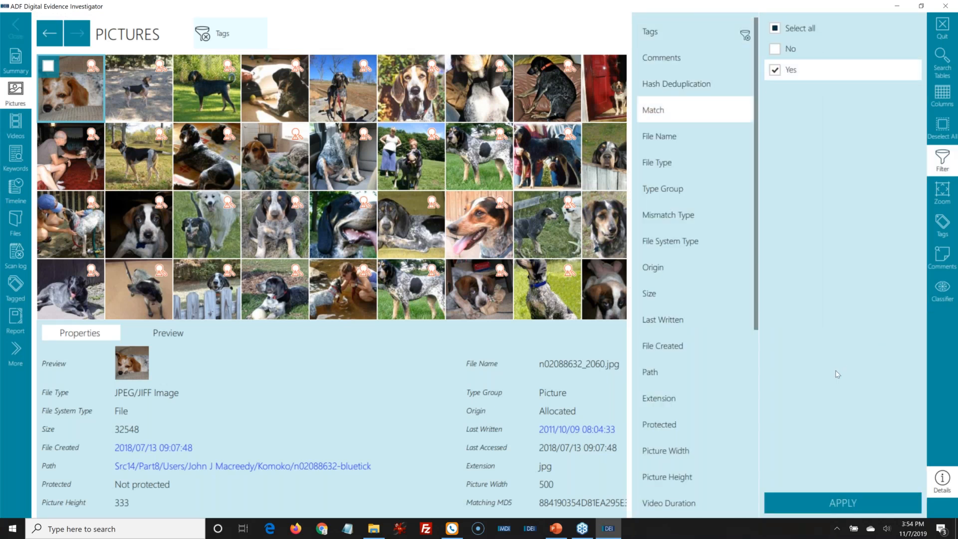
left_click(848, 502)
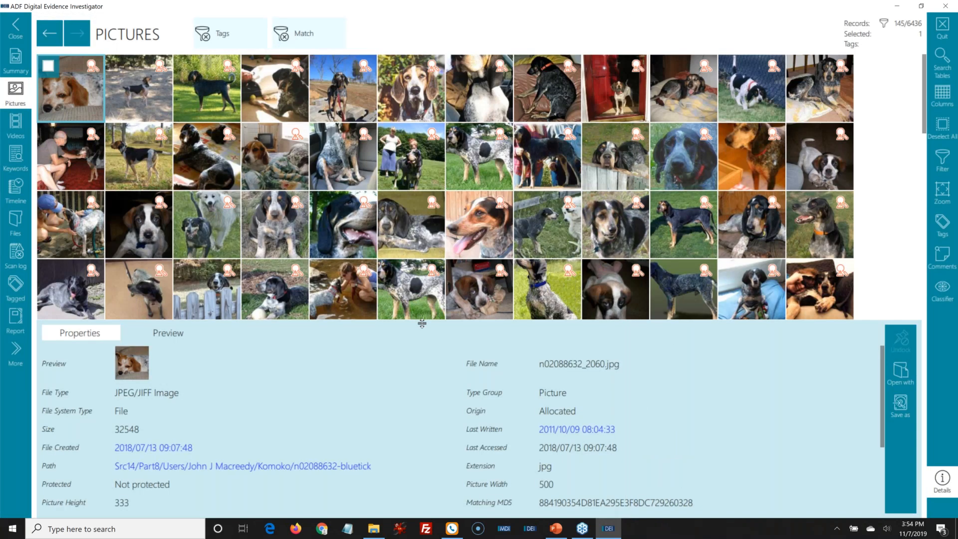
Enlarge the thumbnail area, select every filtered picture from first to last, and tag them all as 1 - CAM.
left_click_drag(422, 323, 421, 413)
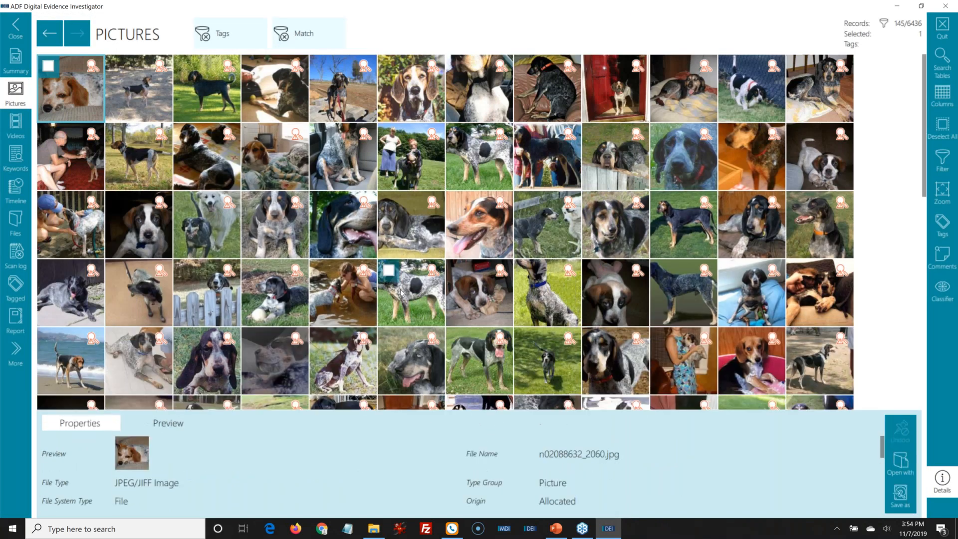
scroll(400, 289, "down", 10)
scroll(397, 289, "up", 10)
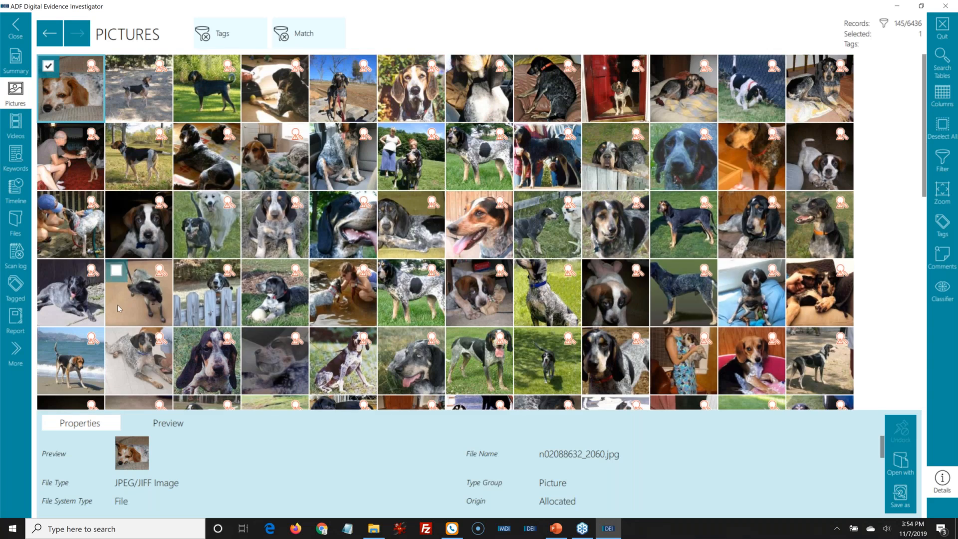
scroll(118, 305, "down", 10)
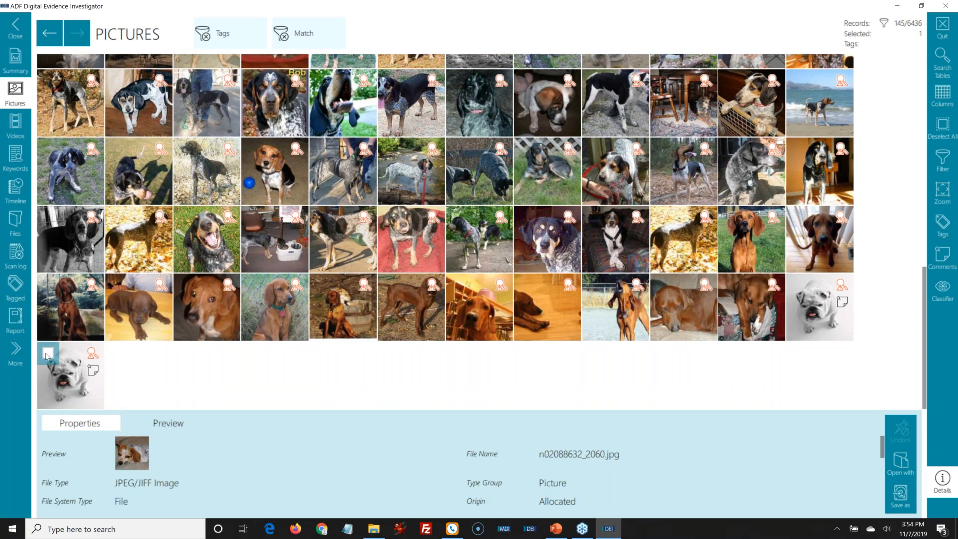
left_click(48, 355, "shift")
key("1")
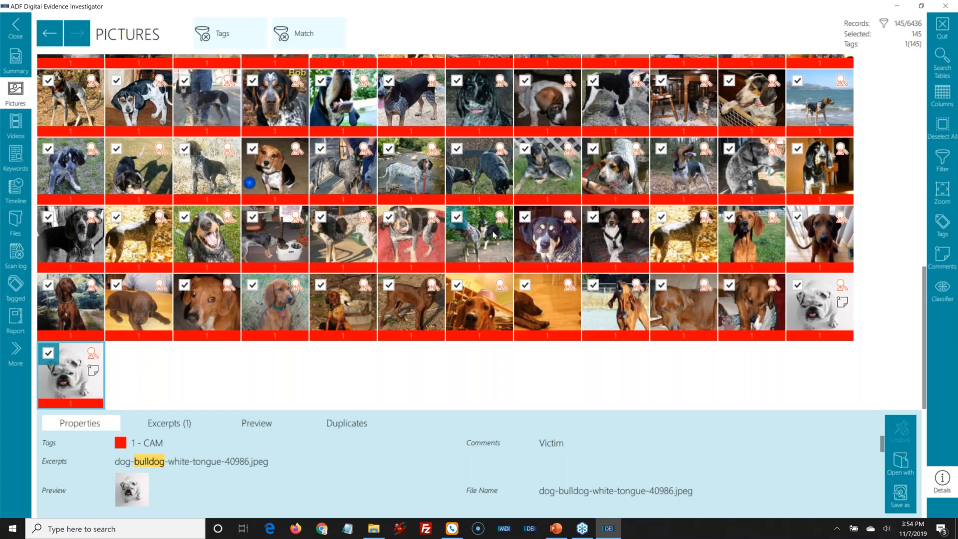
scroll(493, 233, "up", 10)
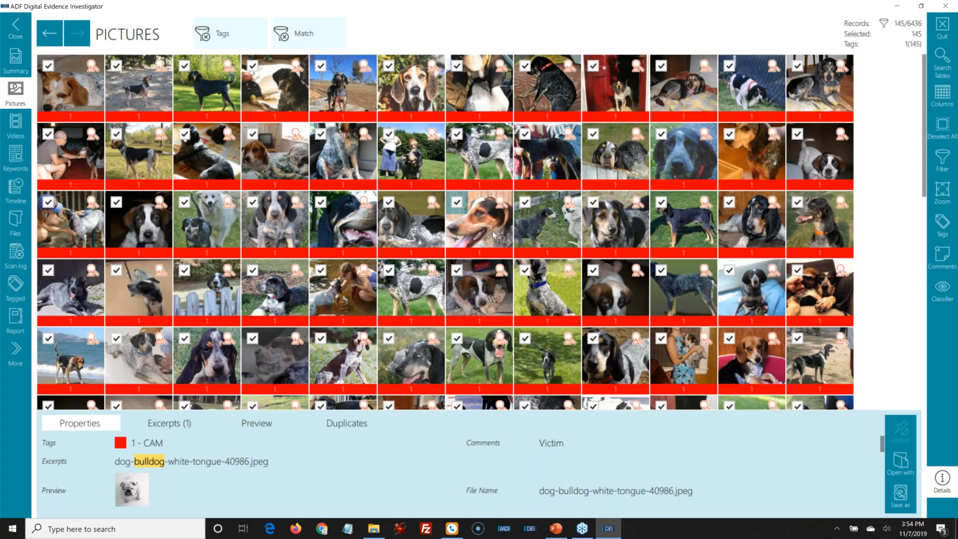
Remove the Match filter, check the remaining untagged pictures, and remove the Tags filter to list all pictures again.
left_click(283, 38)
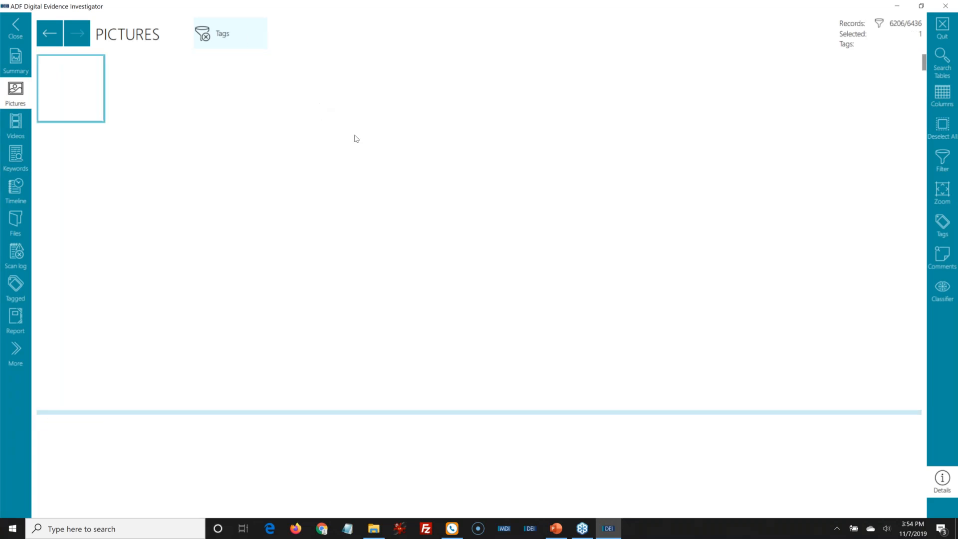
scroll(356, 156, "down", 10)
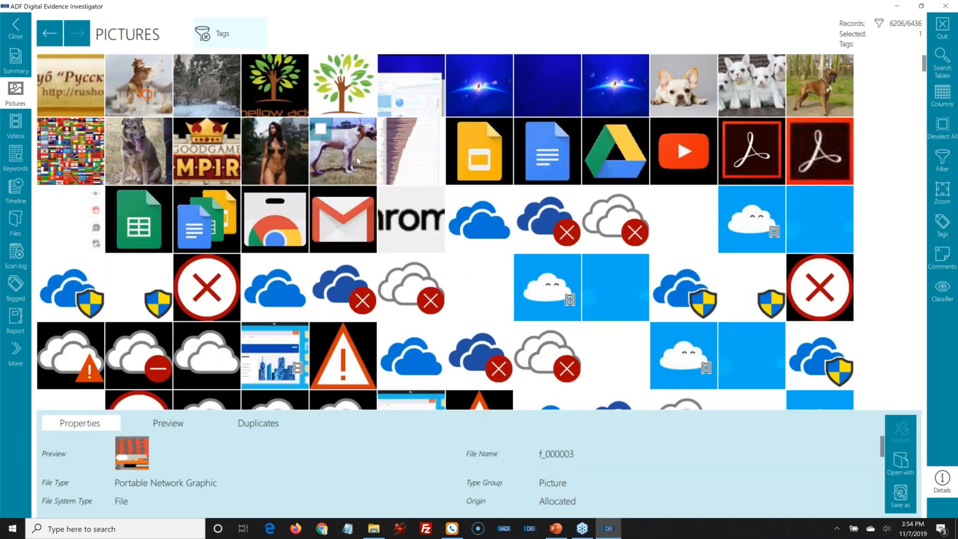
scroll(356, 157, "up", 10)
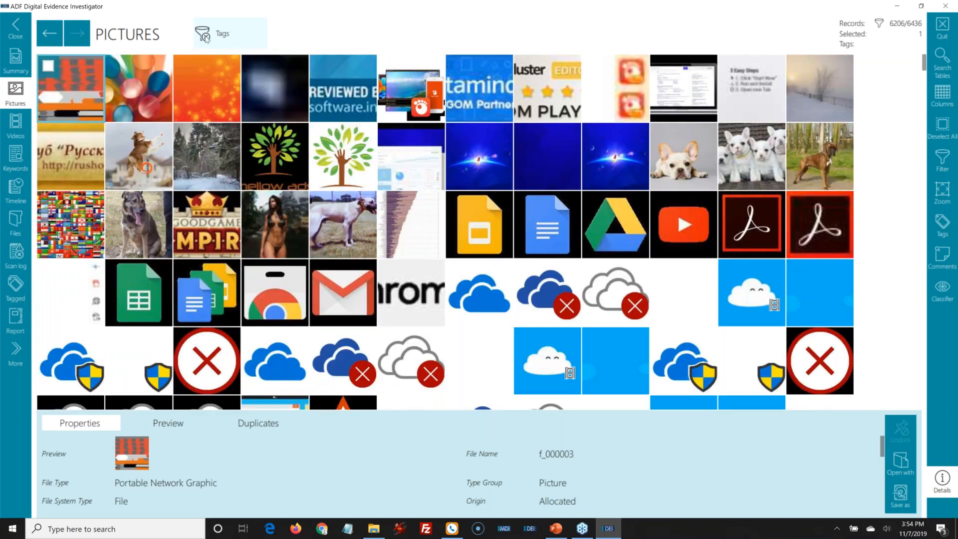
left_click(203, 35)
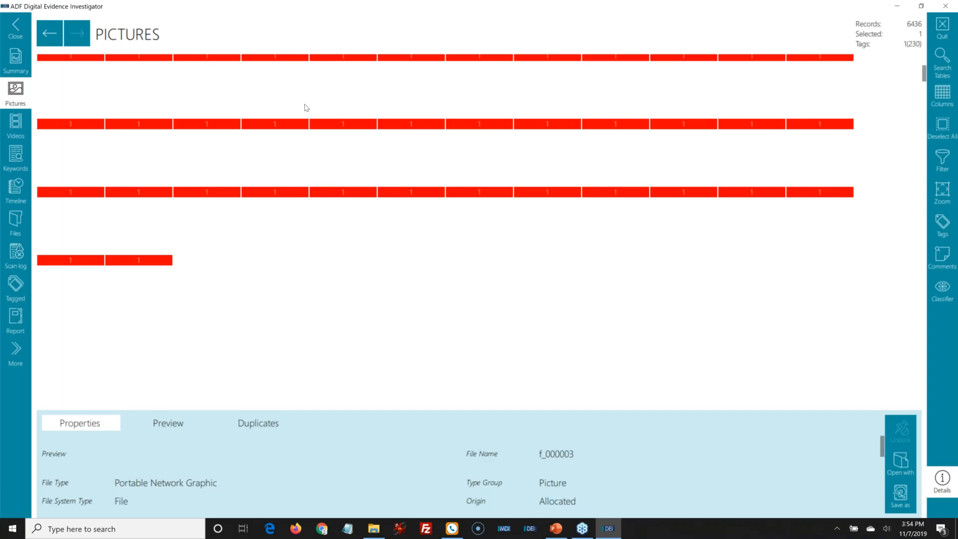
scroll(344, 130, "up", 17)
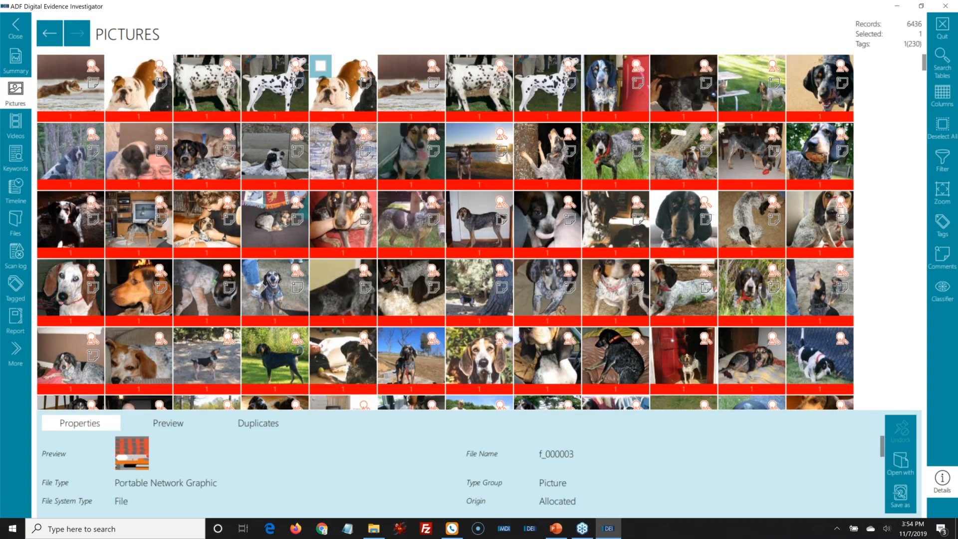
Enlarge the details of picture imgsrc.ru_57273922aZh.jpg and follow its Last Written date to the timeline.
left_click(348, 95)
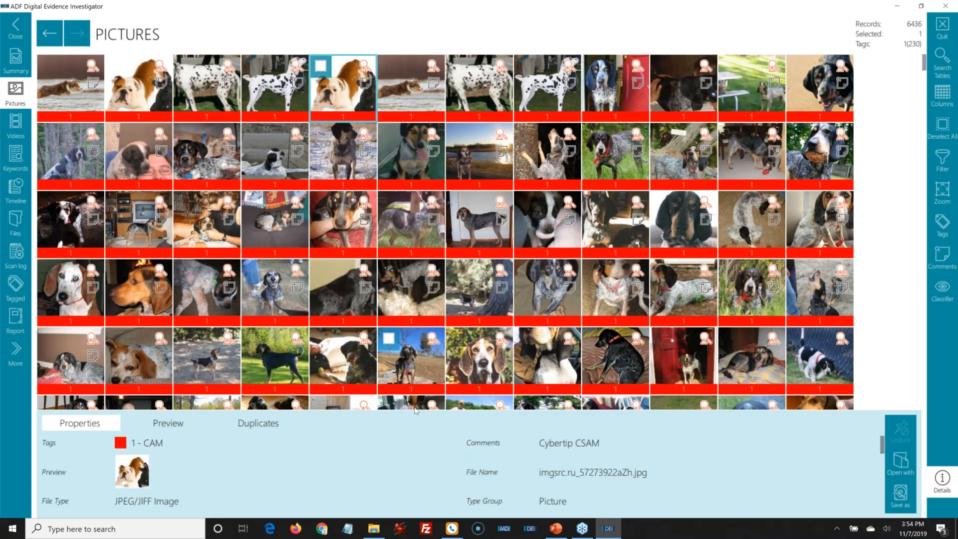
left_click_drag(372, 410, 380, 161)
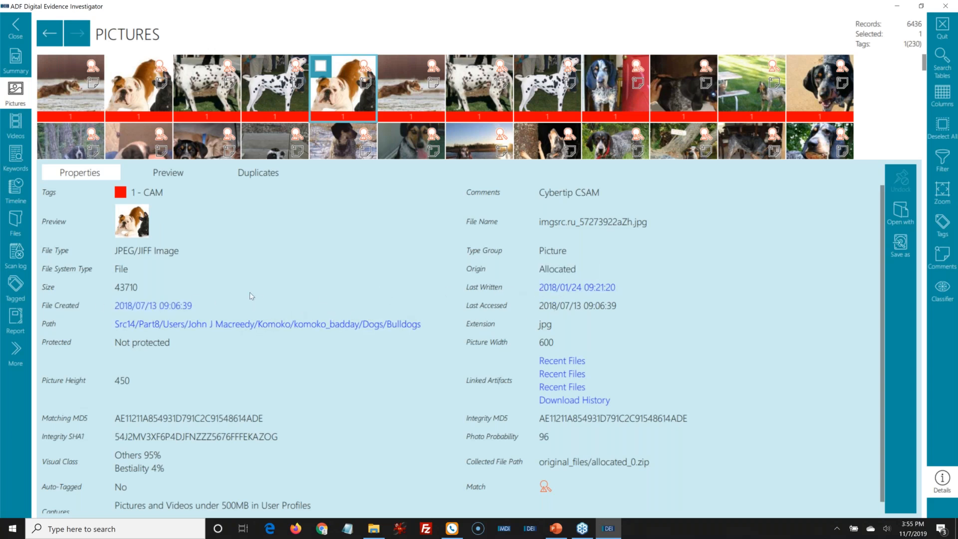
left_click(565, 288)
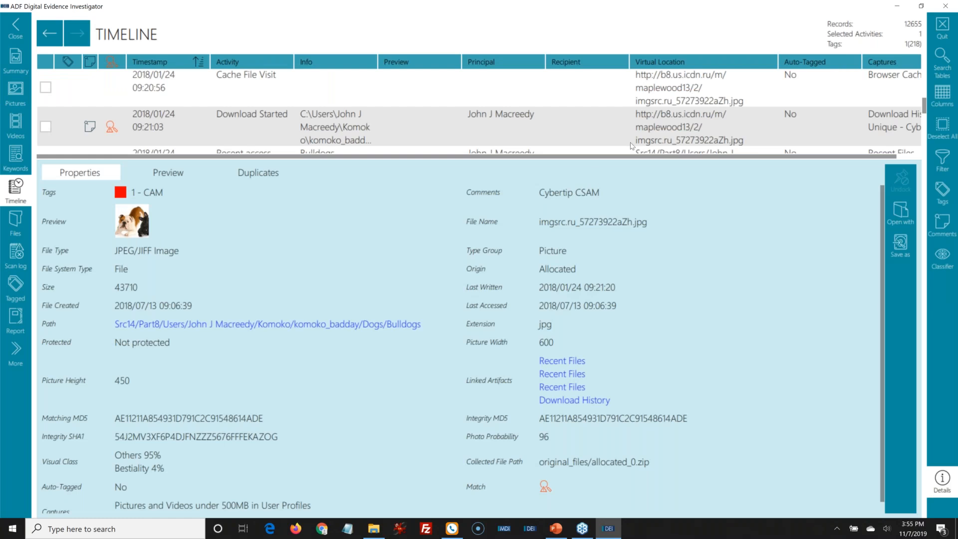
Enlarge the timeline list and examine the activities around the picture's Last written entry.
scroll(582, 161, "right", 1)
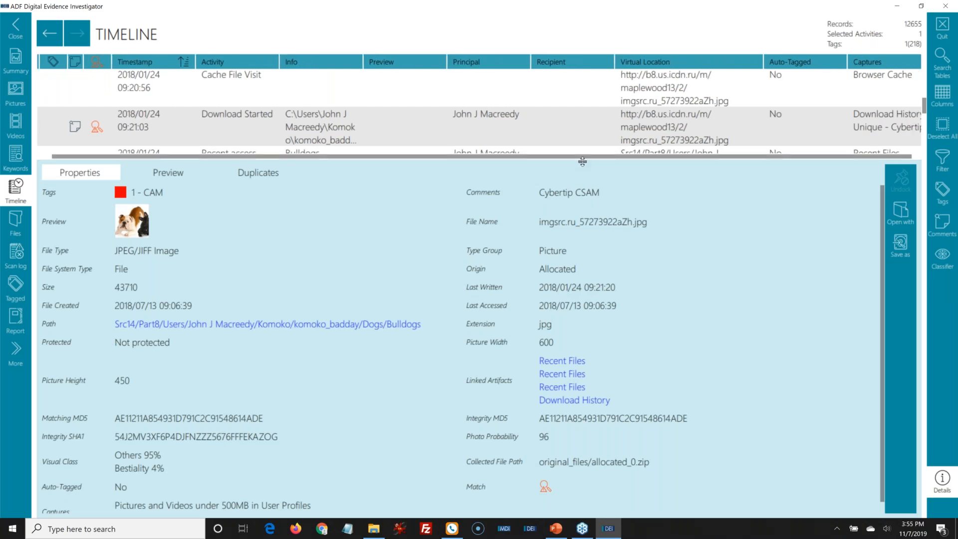
left_click_drag(582, 162, 558, 425)
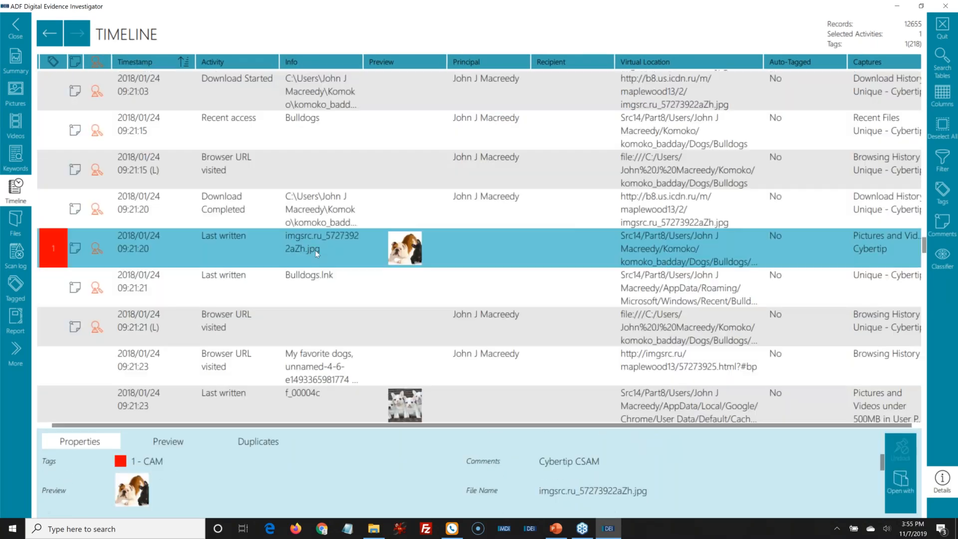
scroll(335, 252, "down", 1)
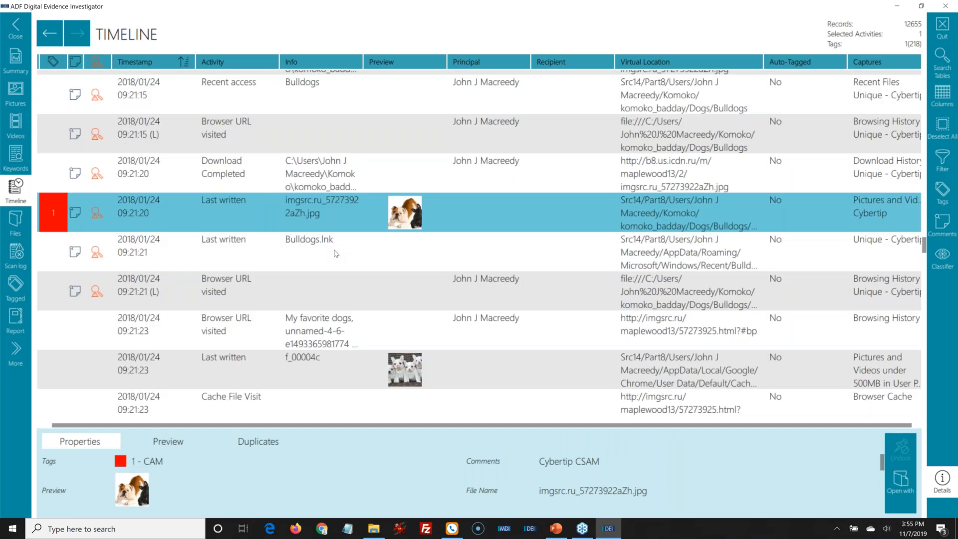
scroll(336, 253, "down", 1)
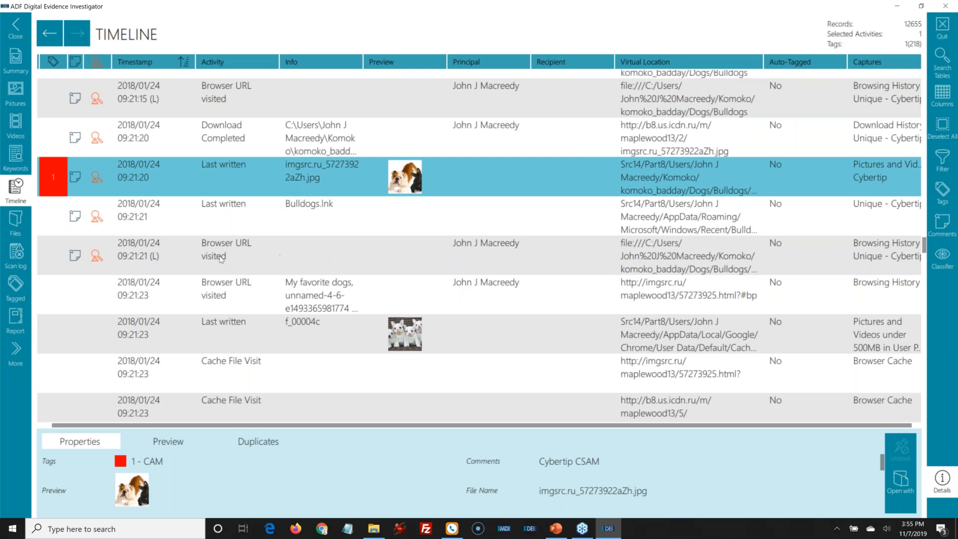
scroll(423, 175, "up", 2)
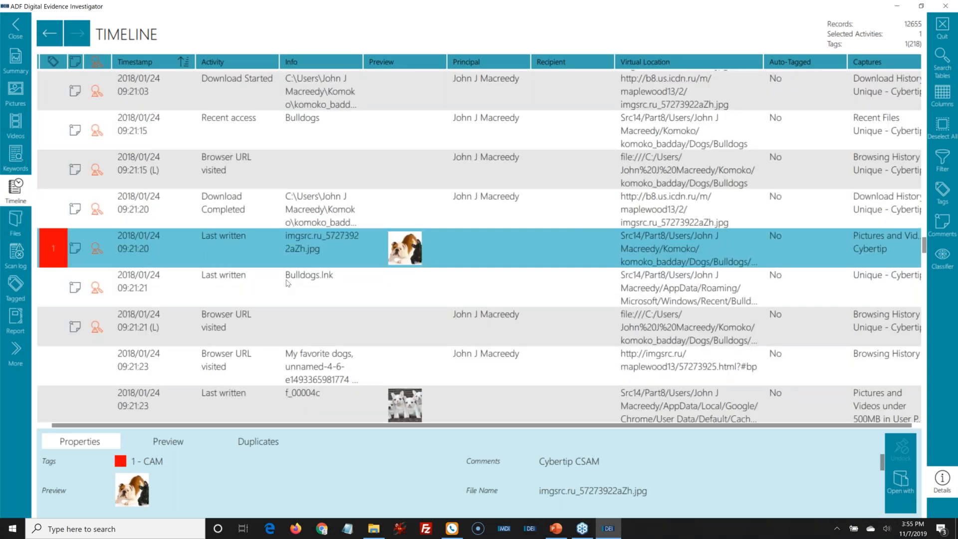
Inspect the timeline records for Bulldogs.lnk, the picture's download completion and start, the cached file f_00004b and the preceding browser visit.
left_click(287, 282)
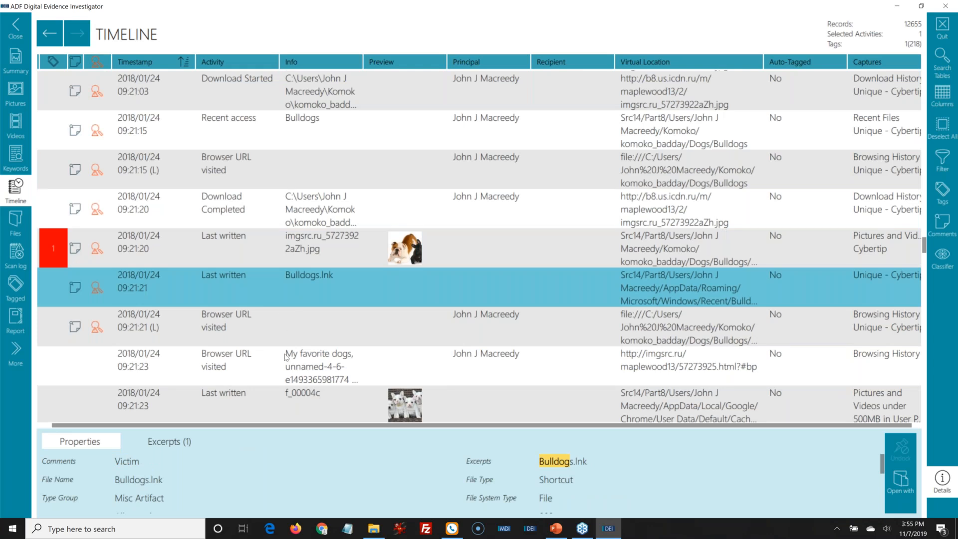
scroll(301, 257, "up", 1)
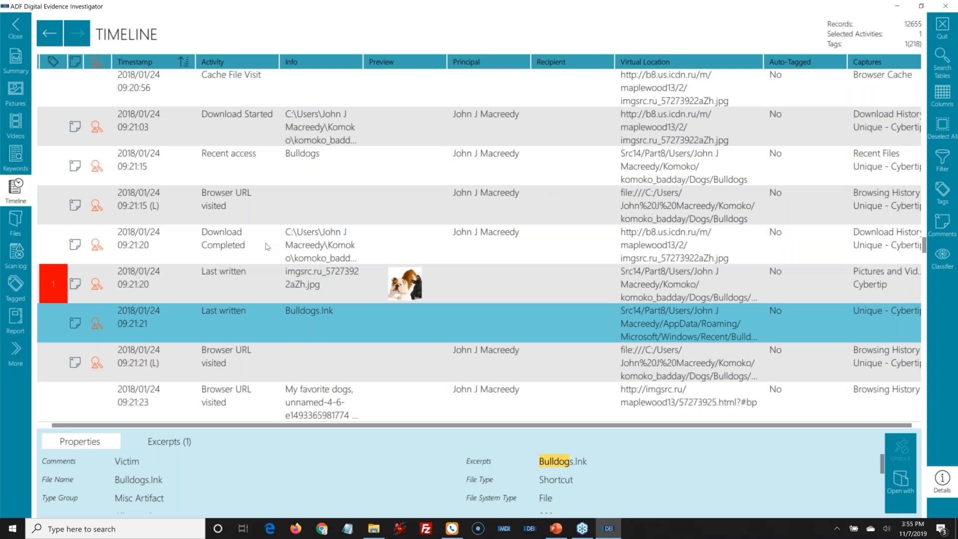
left_click(242, 244)
scroll(271, 244, "up", 2)
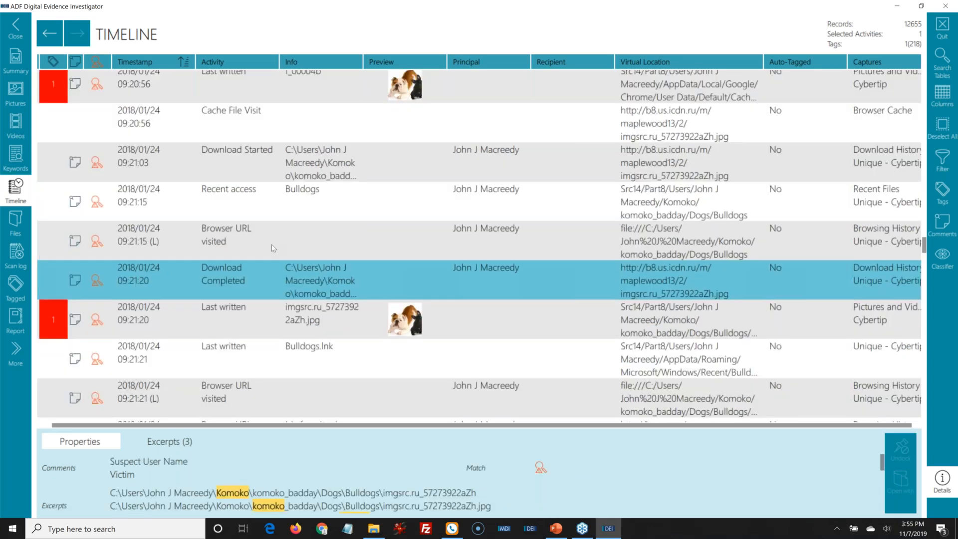
left_click(269, 201)
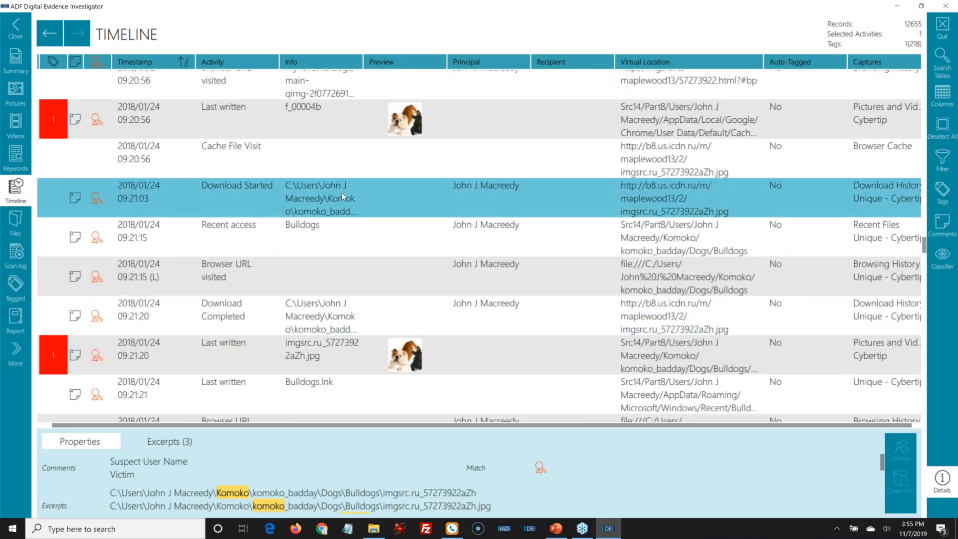
scroll(329, 215, "up", 3)
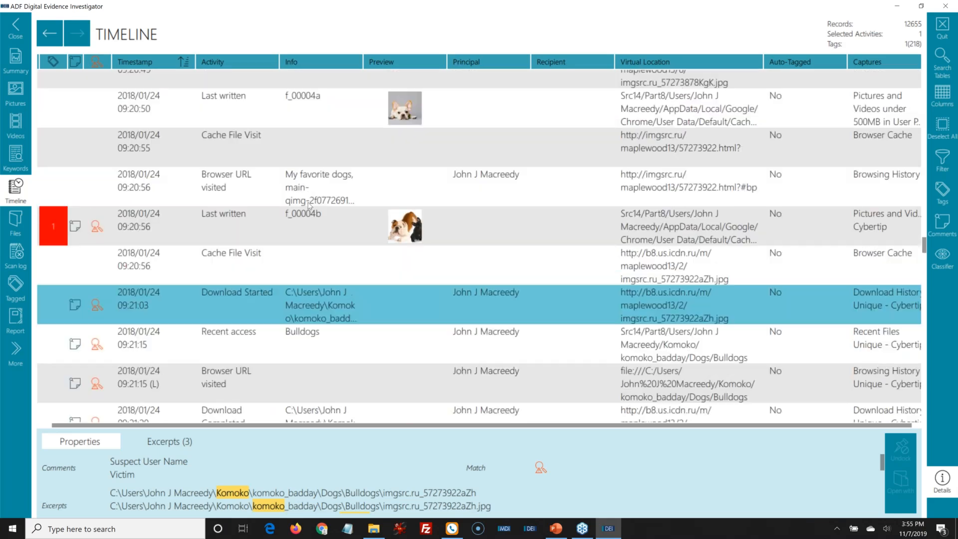
left_click(312, 217)
left_click(312, 191)
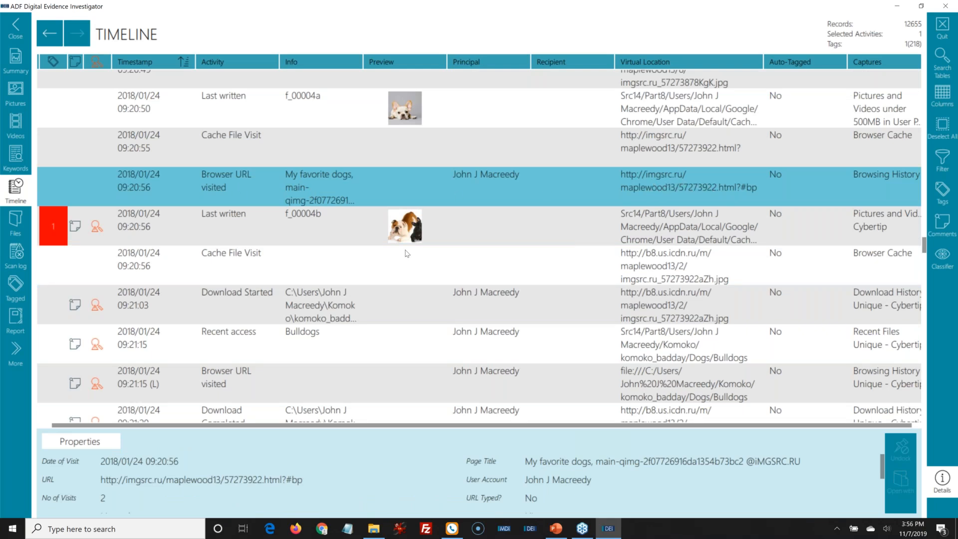
Look through the timeline records around the browser visit to the My favorite dogs page.
scroll(403, 251, "up", 9)
scroll(403, 251, "down", 10)
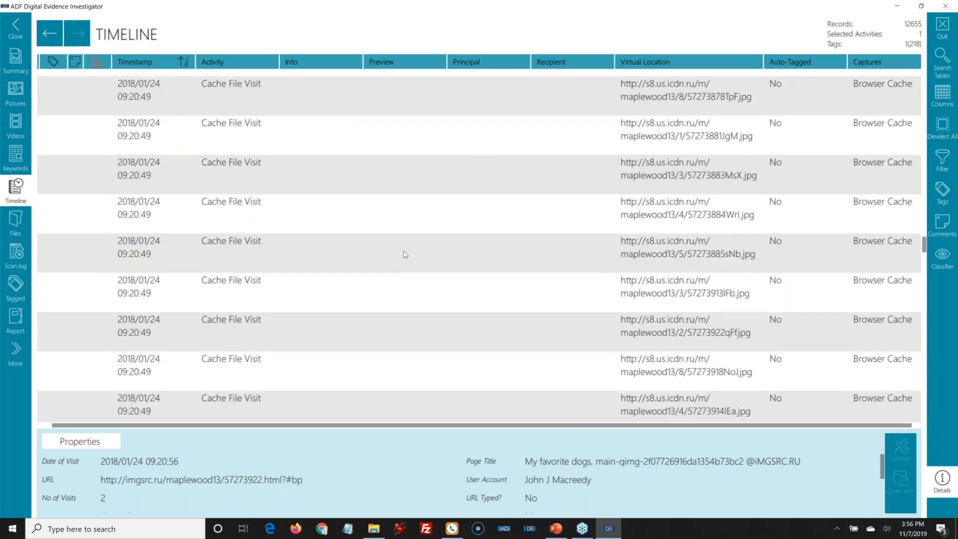
scroll(408, 265, "down", 5)
scroll(409, 265, "up", 9)
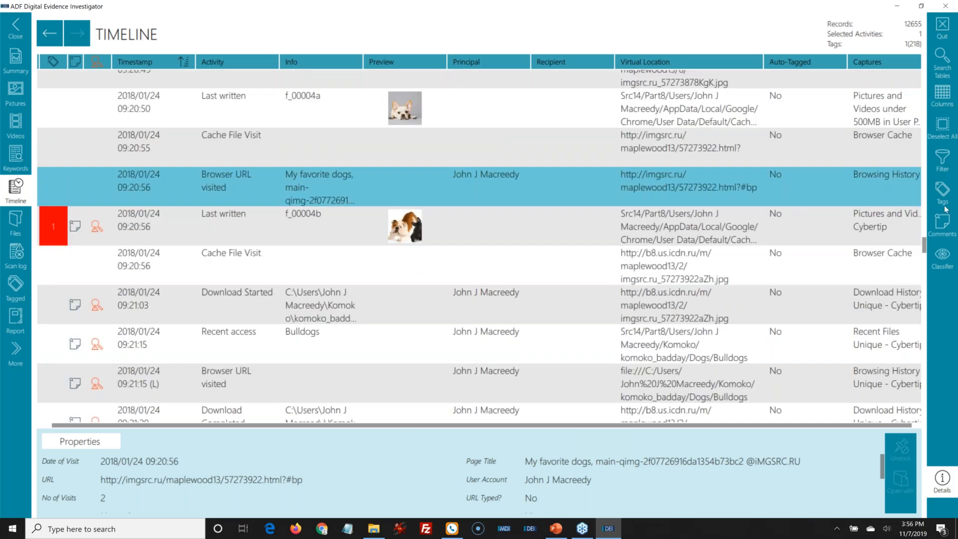
Review the timeline's Activity and Principal/Recipients filter options, then close the filter without applying anything.
left_click(941, 164)
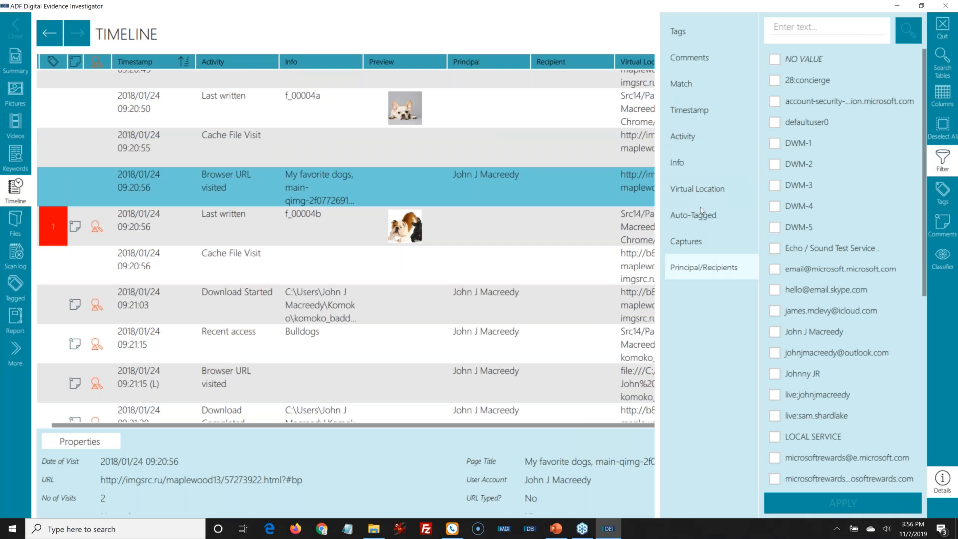
left_click(695, 145)
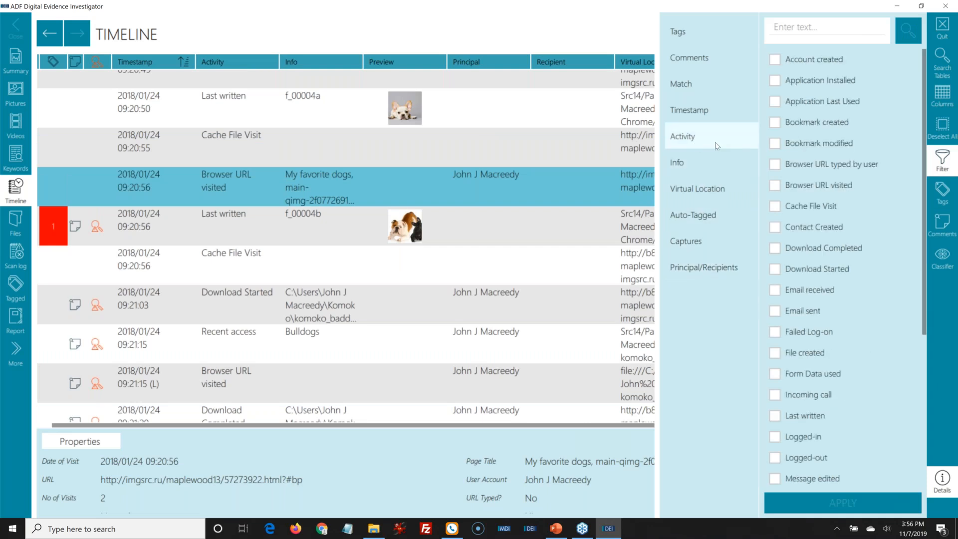
scroll(809, 367, "down", 1)
scroll(809, 367, "down", 4)
scroll(810, 379, "up", 2)
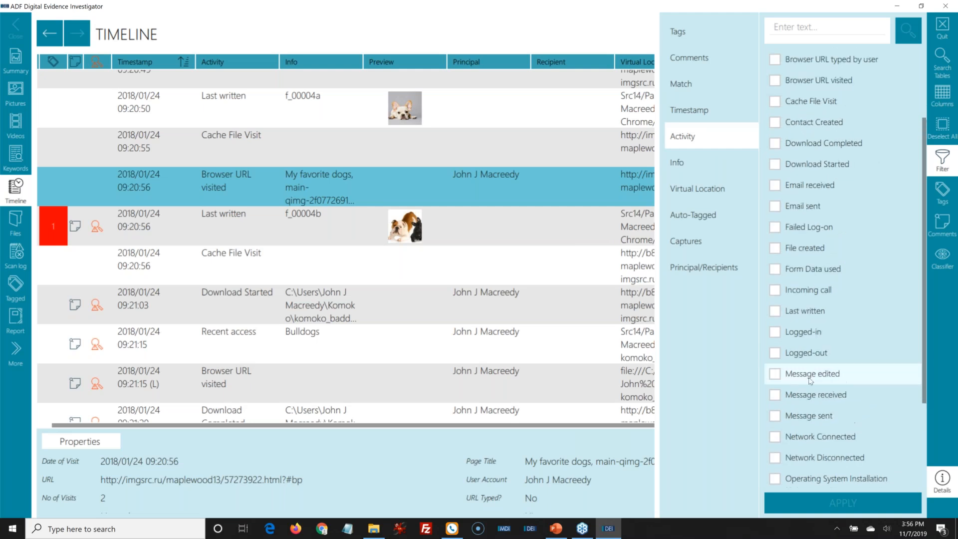
scroll(813, 349, "up", 2)
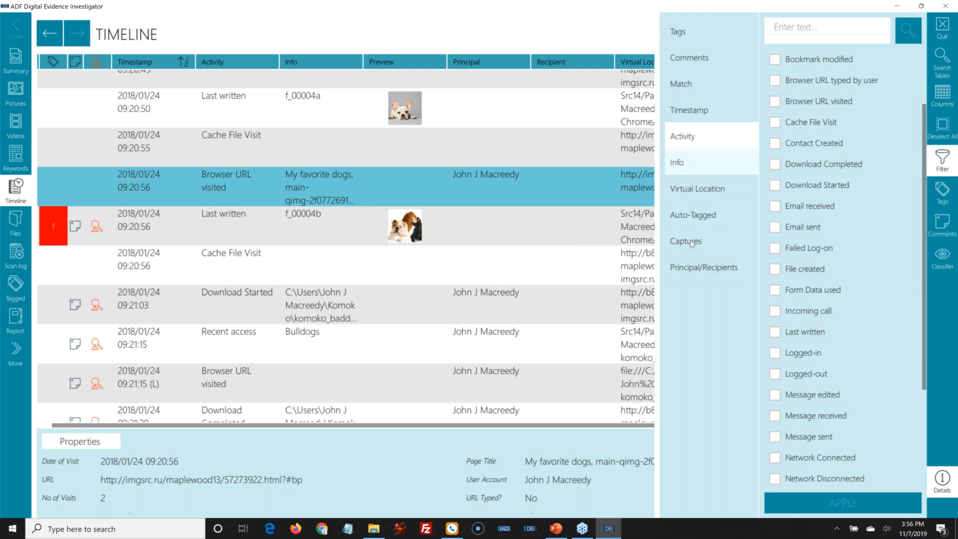
left_click(694, 268)
left_click(3, 123)
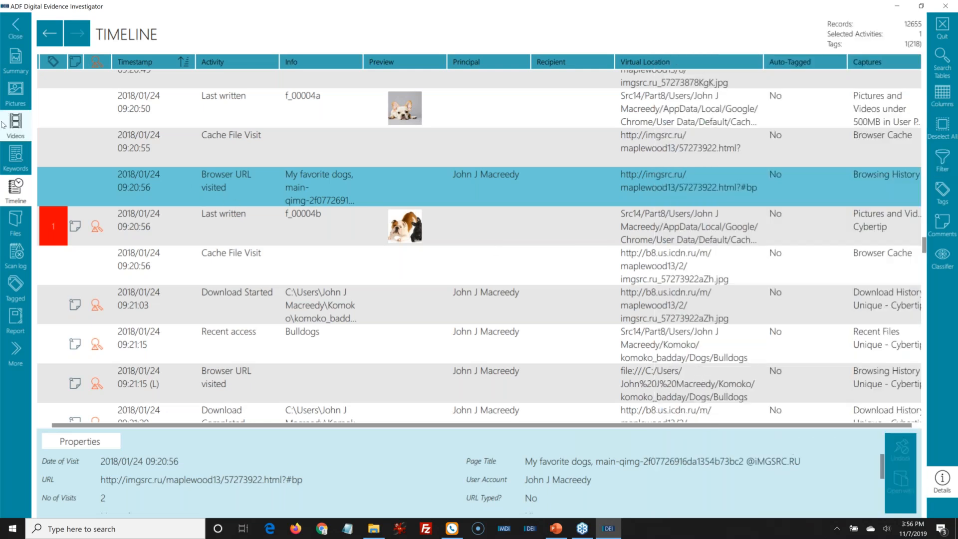
List the scan's videos, enlarge the details area and display the frames of kingpass.3g2.
left_click(5, 118)
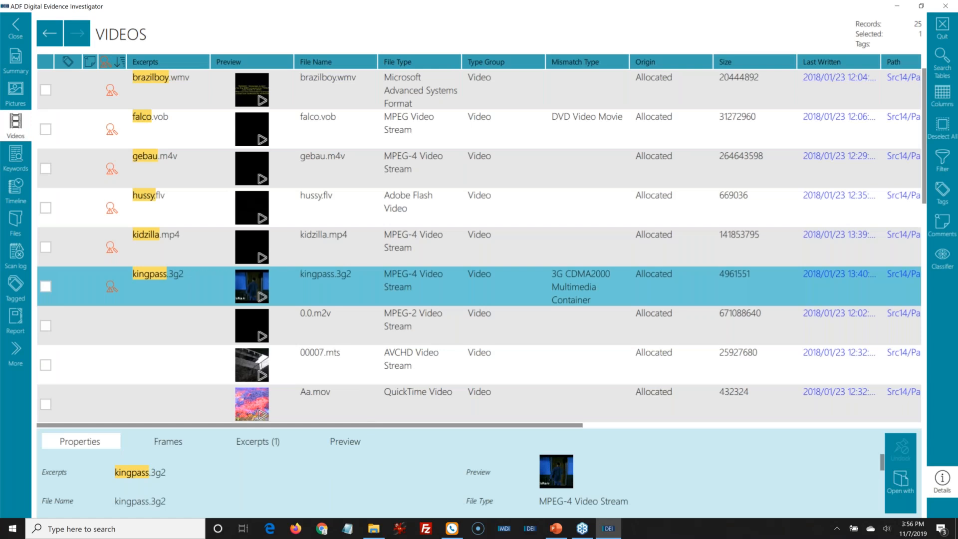
left_click_drag(361, 255, 362, 199)
left_click(169, 215)
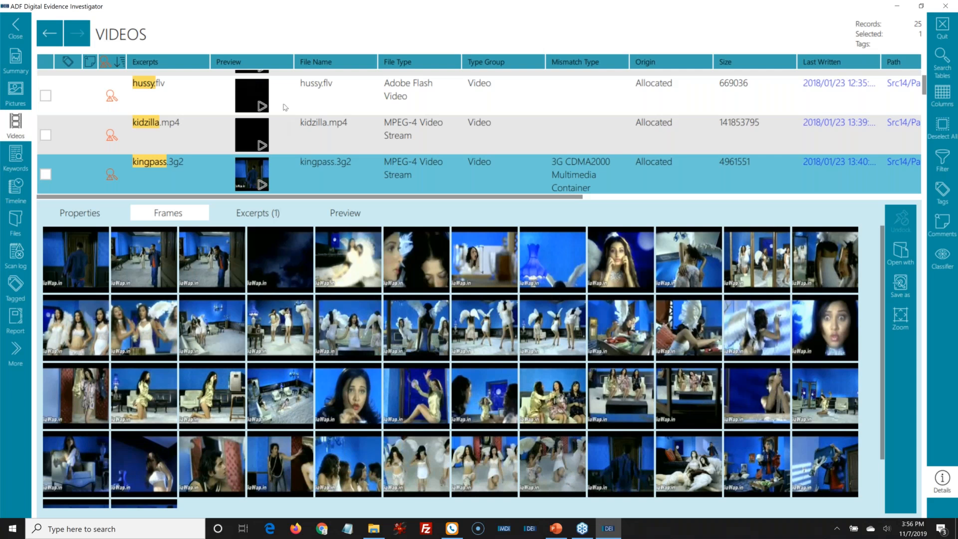
Go through the frames of the keyword-matched videos one after another, from bastian.f4v to kingpass.3g2.
scroll(201, 133, "up", 5)
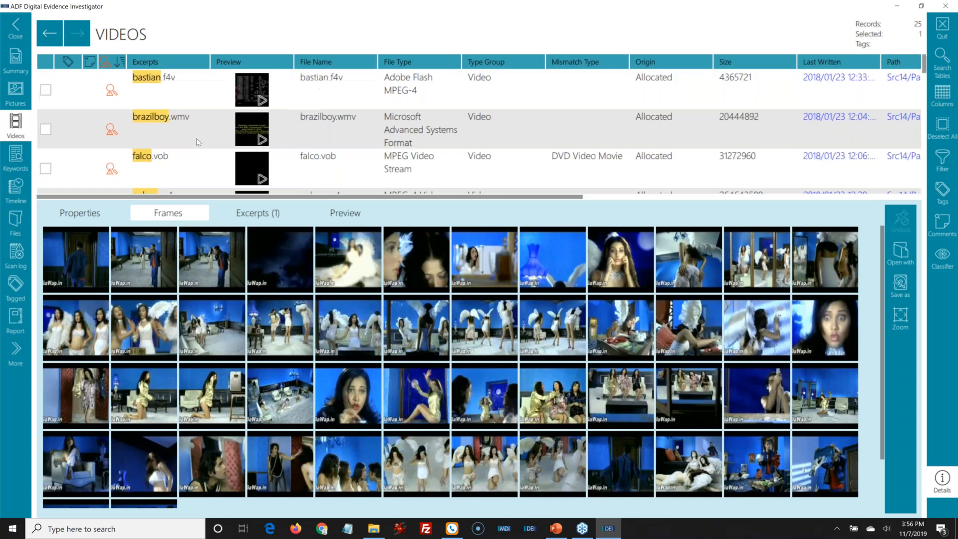
left_click(172, 99)
key("Down")
key("Down")
key("Down")
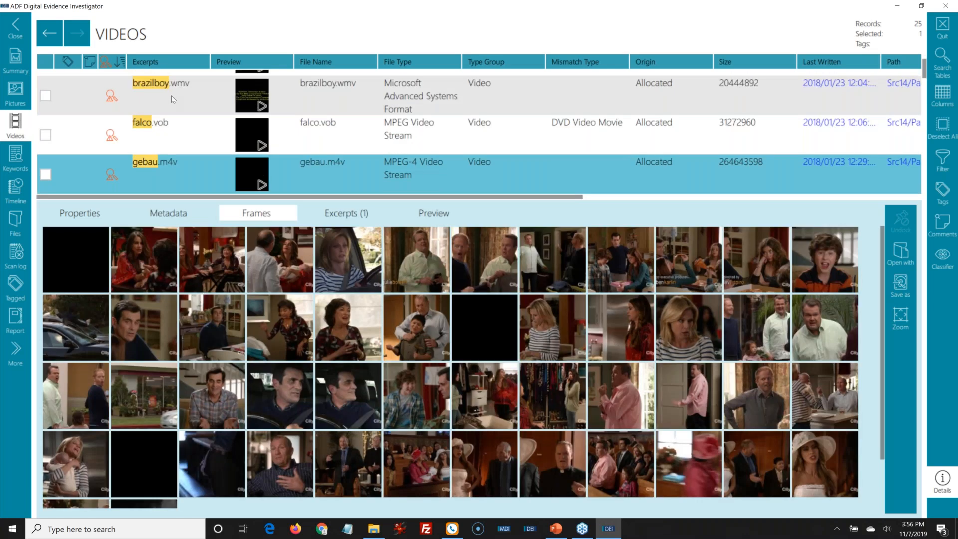
key("Down")
key("Down")
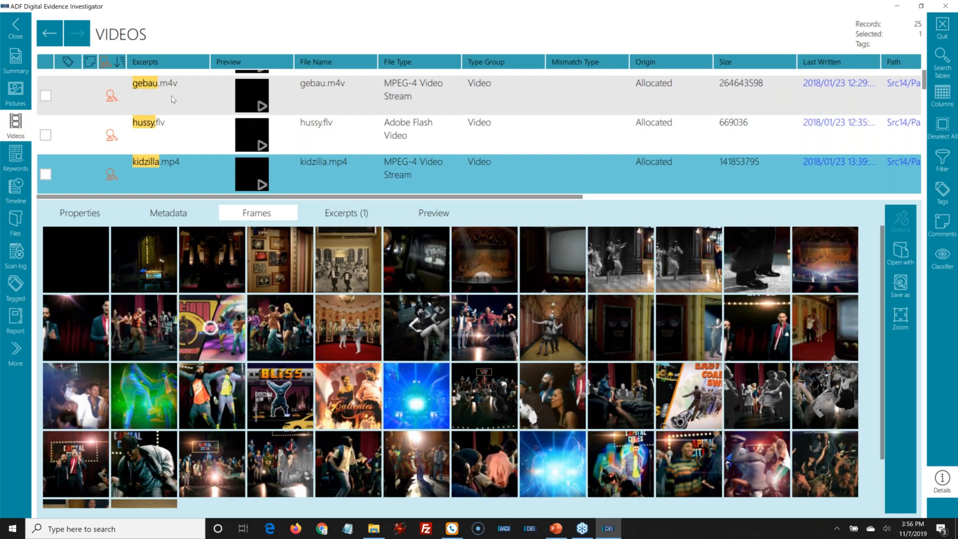
key("Down")
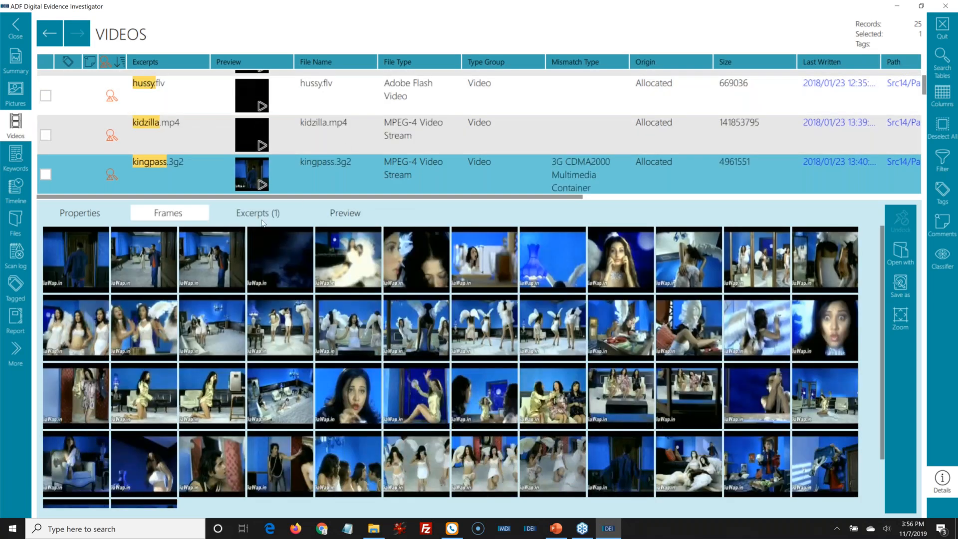
Open the playback preview of kingpass.3g2, enlarge the video list and view the properties of 0.0.m2v.
left_click(343, 212)
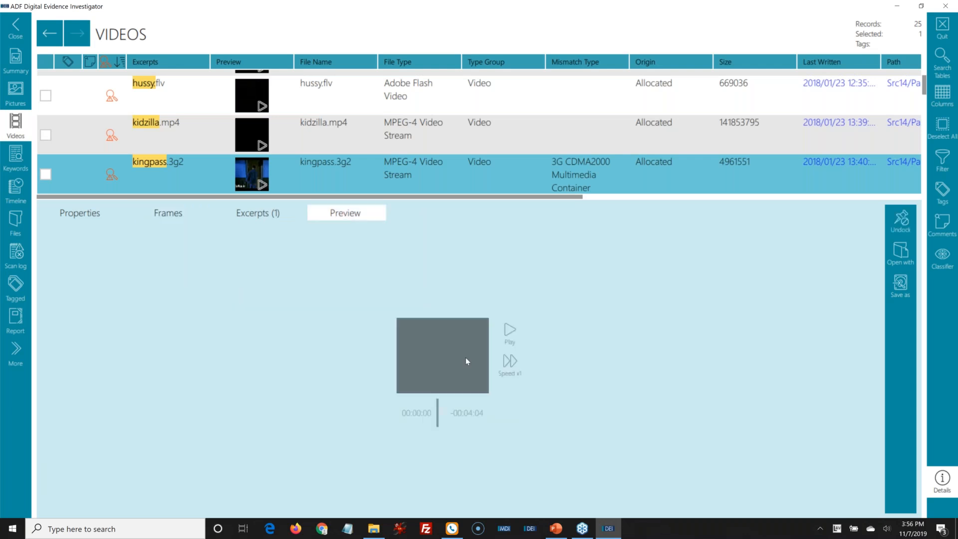
left_click_drag(415, 201, 423, 288)
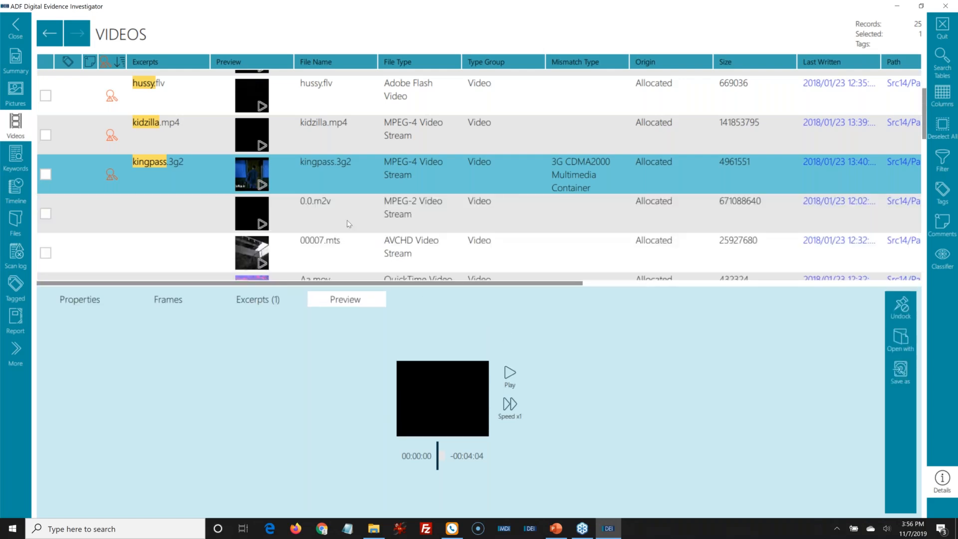
left_click(347, 224)
scroll(320, 240, "down", 1)
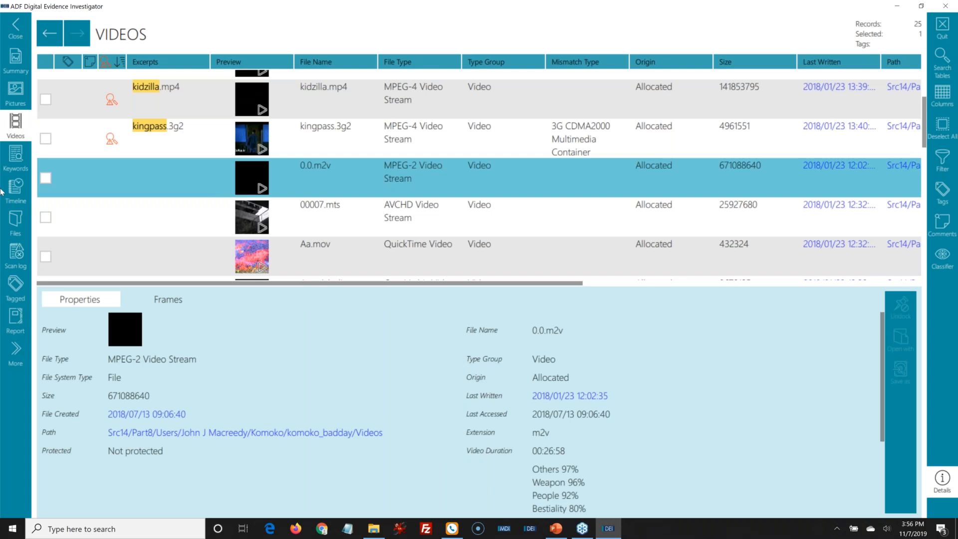
View the excerpt of the surname keyword's Browser Cache hit and enlarge the keyword list.
left_click(12, 165)
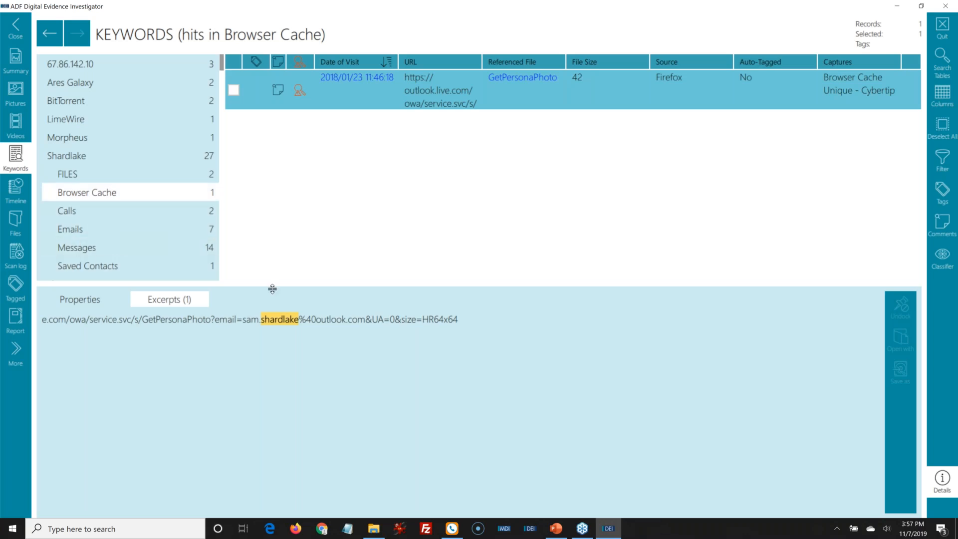
left_click_drag(272, 289, 272, 321)
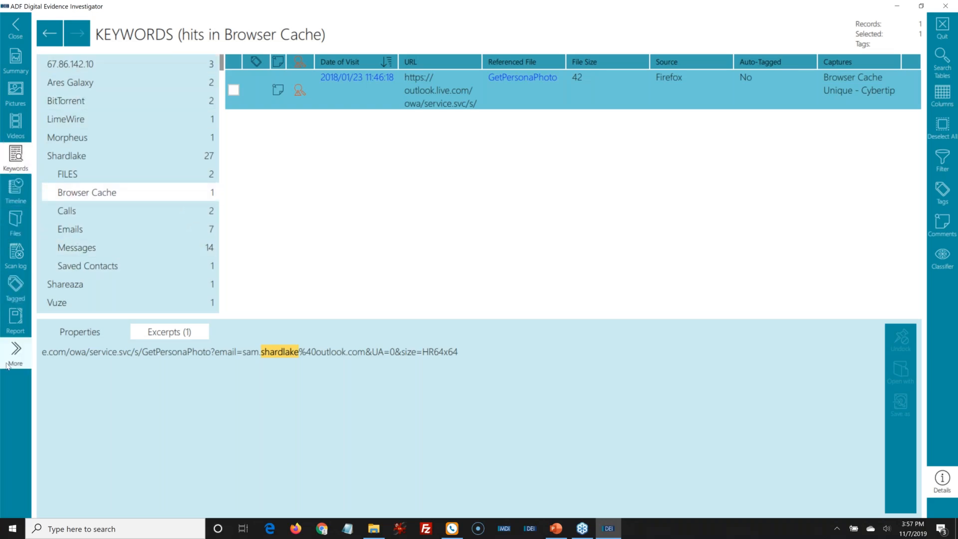
Start a report of the scan in HTML format and examine which record categories and tags its content selection includes.
left_click(12, 334)
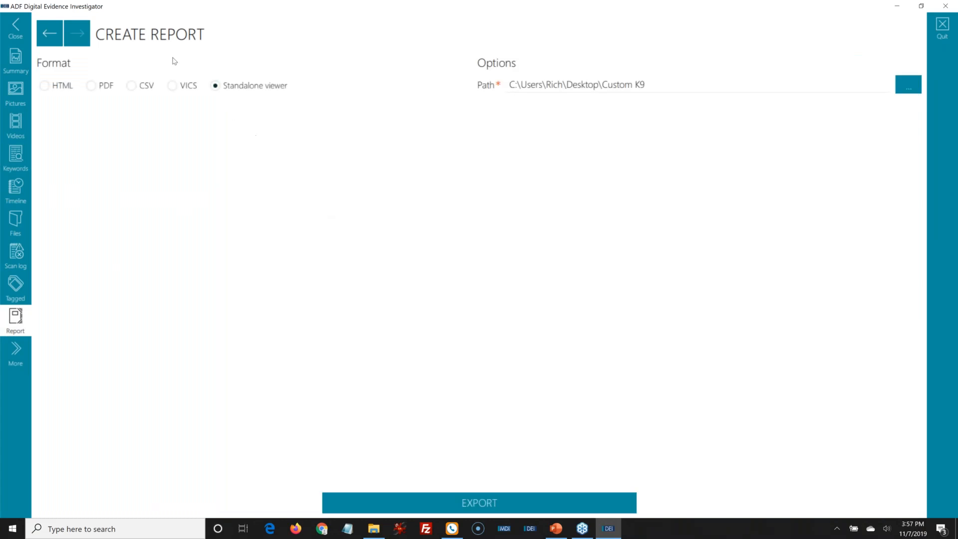
left_click(43, 86)
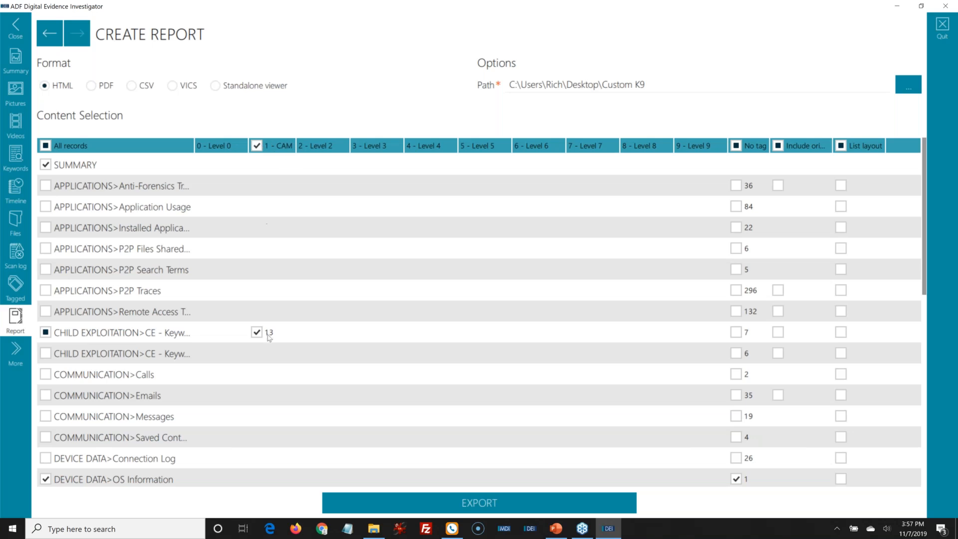
scroll(256, 333, "down", 1)
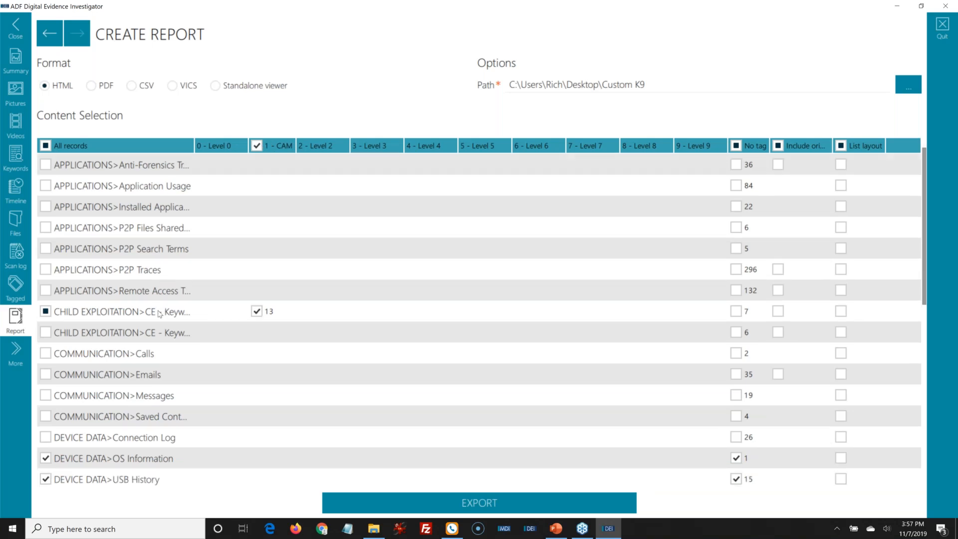
scroll(228, 350, "down", 5)
scroll(228, 368, "down", 1)
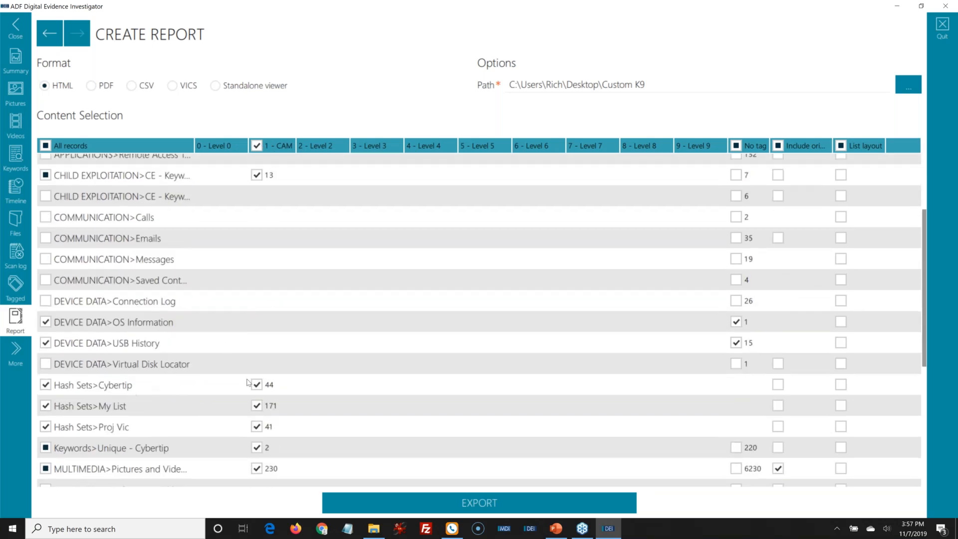
scroll(248, 382, "down", 1)
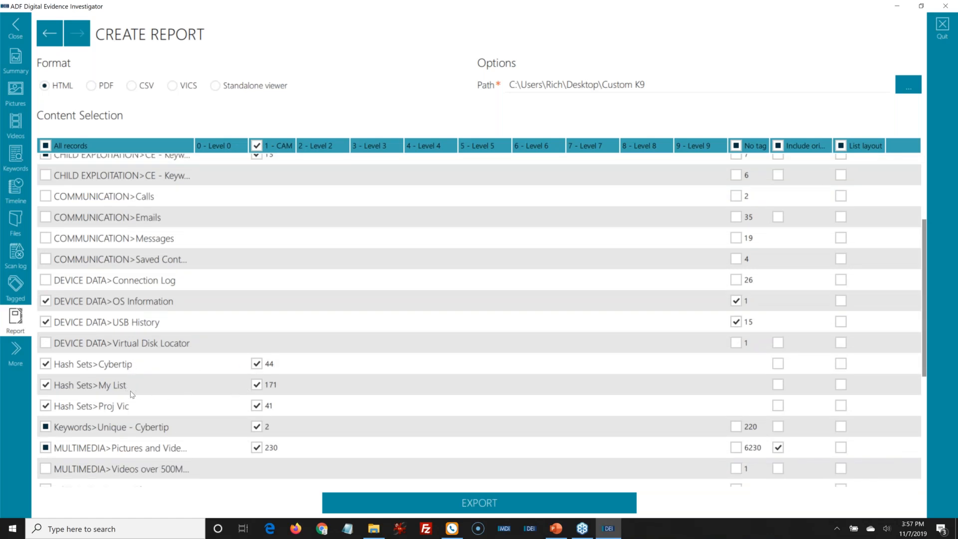
scroll(253, 418, "down", 1)
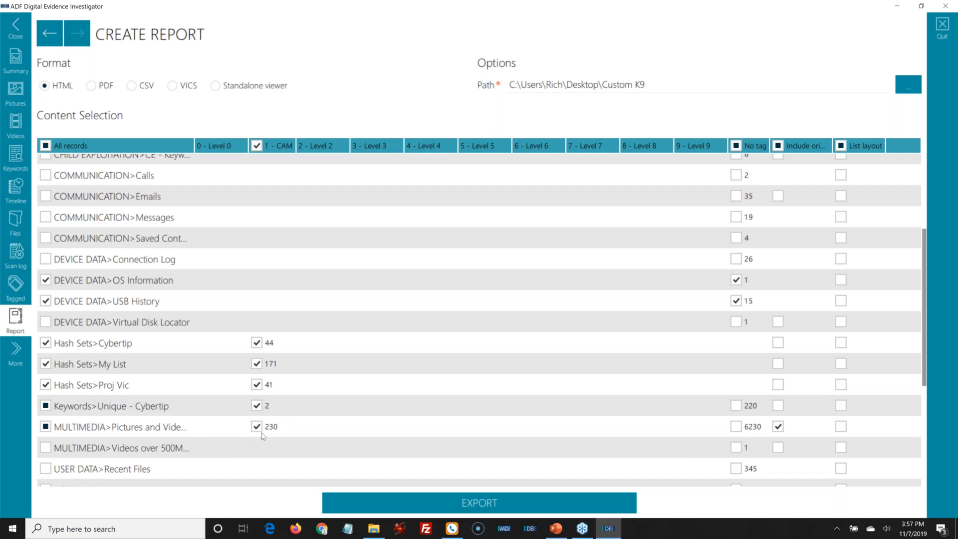
scroll(277, 428, "up", 1)
scroll(277, 428, "up", 5)
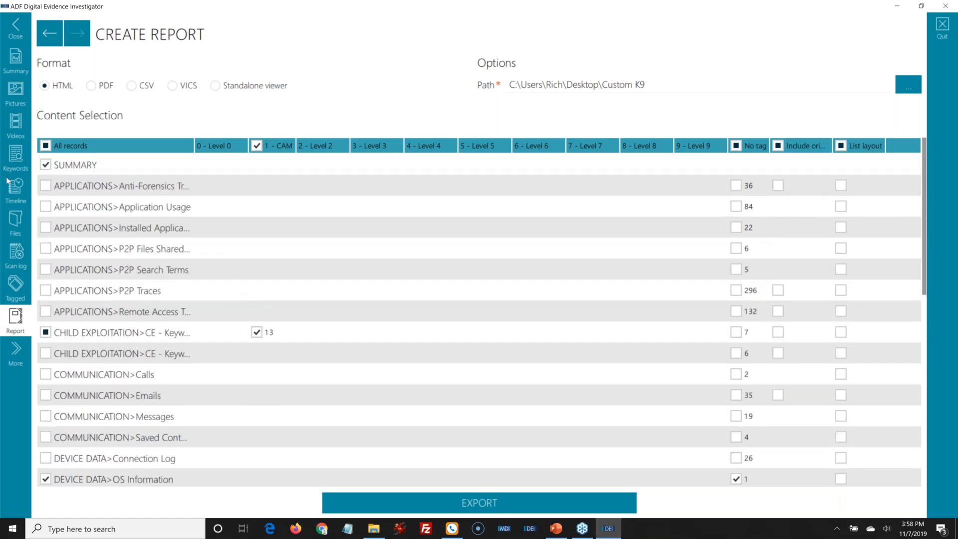
scroll(85, 329, "down", 2)
scroll(85, 330, "down", 3)
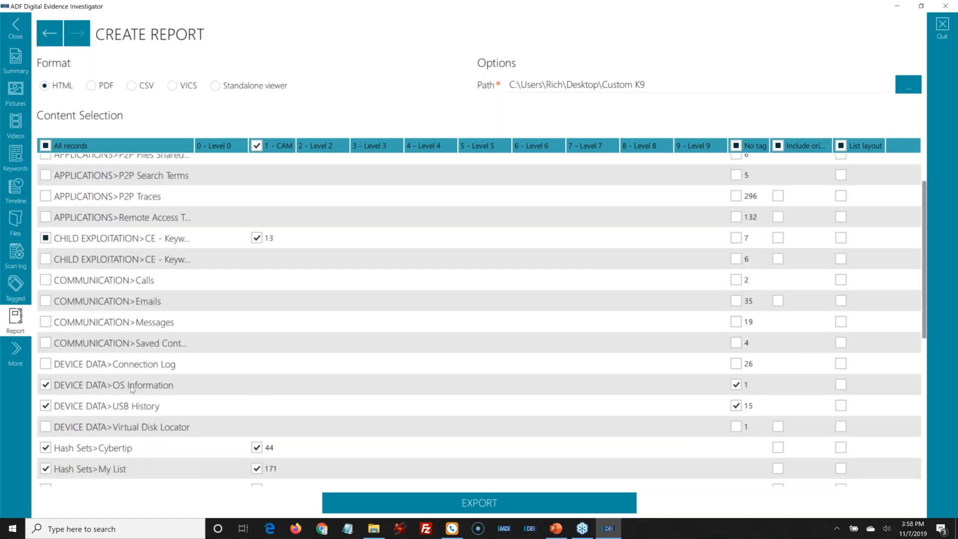
scroll(129, 395, "down", 2)
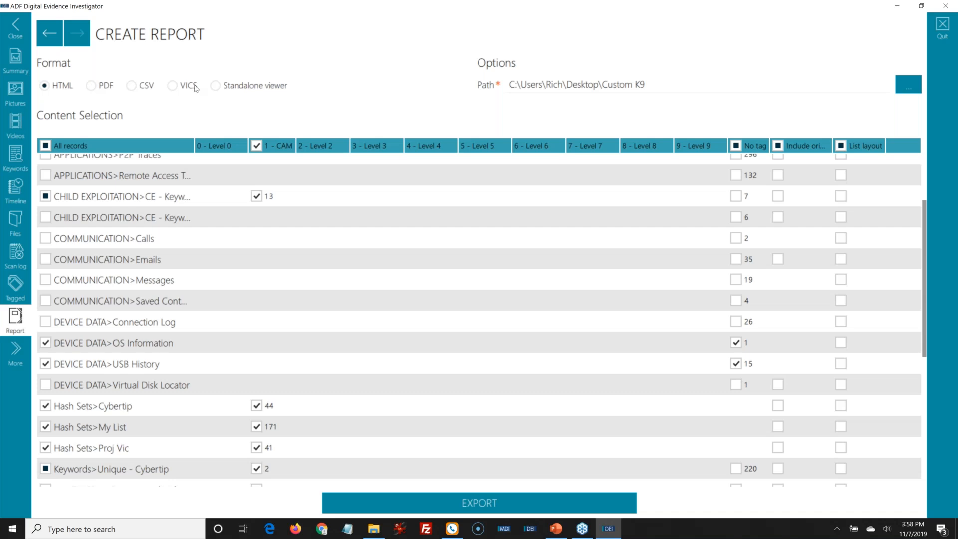
Check the VICS and Standalone viewer report formats, then close the Custom K9 results and return to the home screen.
left_click(172, 86)
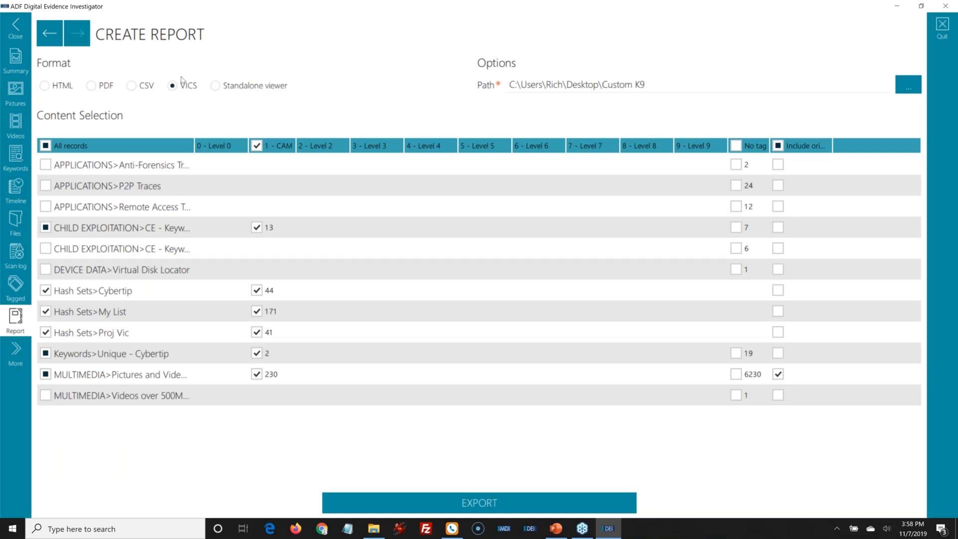
left_click(263, 87)
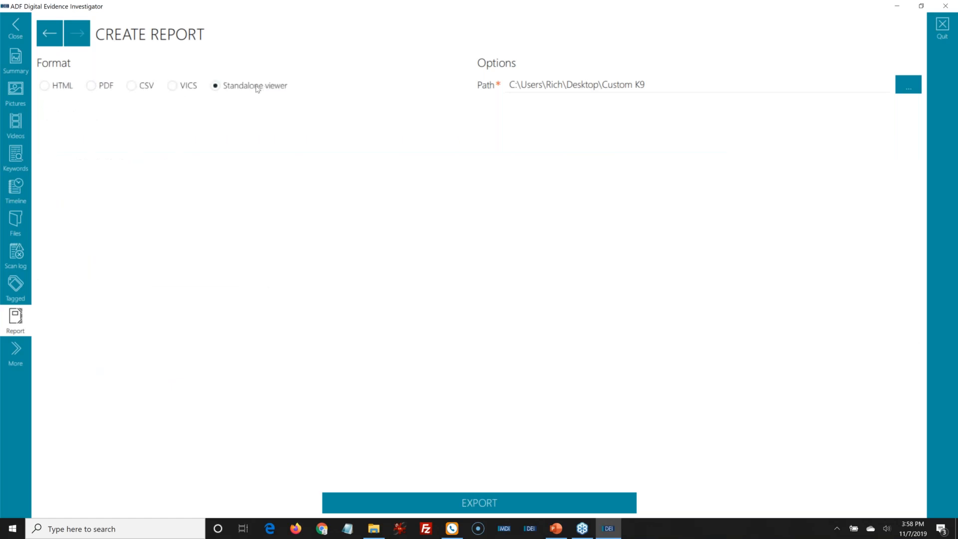
left_click(18, 39)
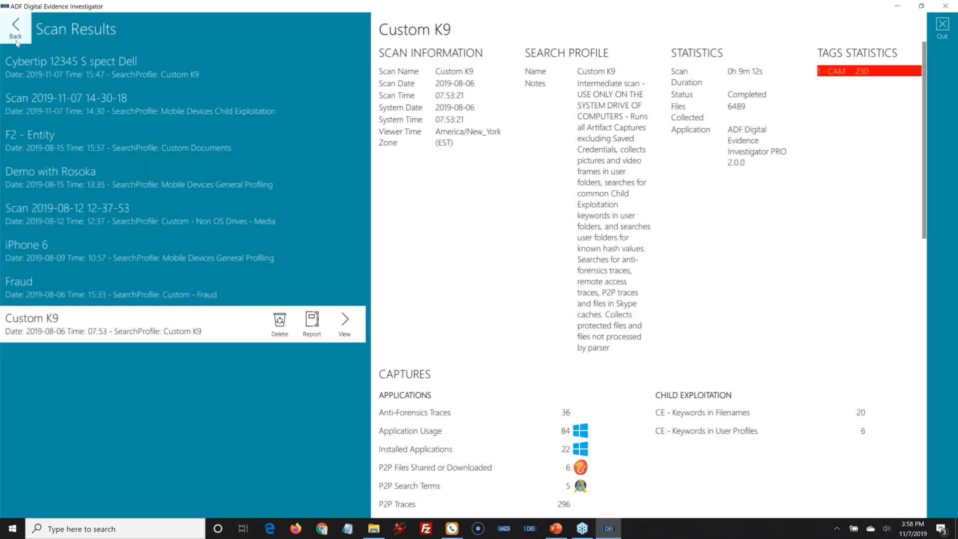
left_click(17, 43)
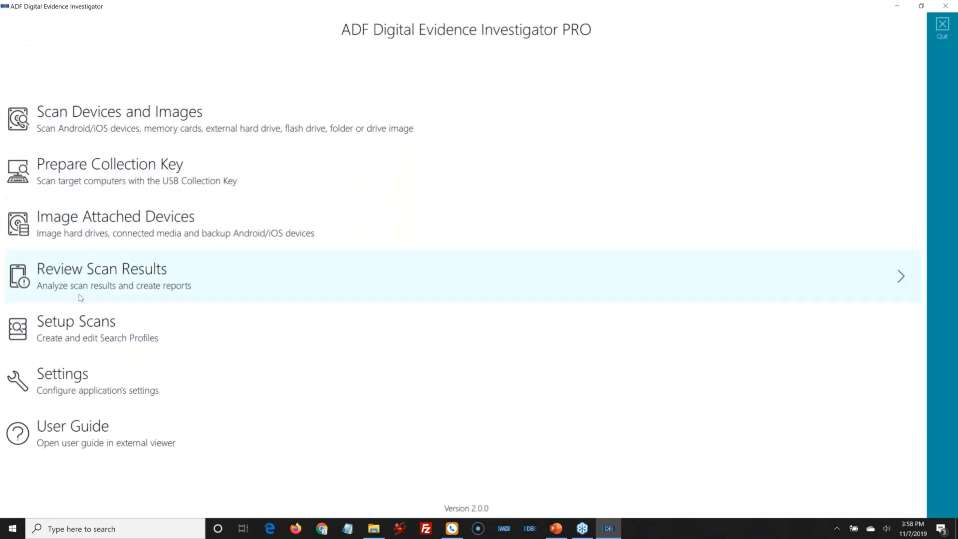
Reopen the scan results list and select the iPhone 6 scan to show its summary.
left_click(82, 327)
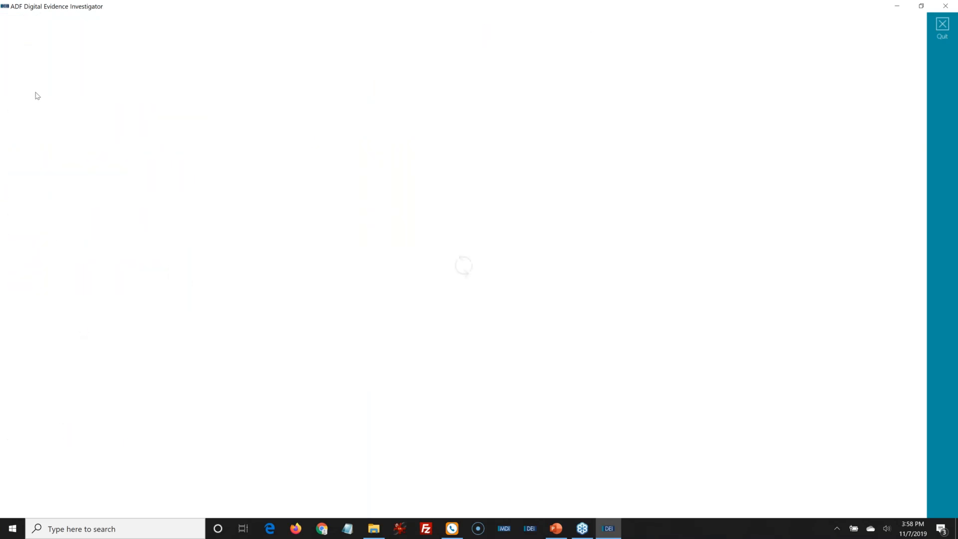
left_click(16, 30)
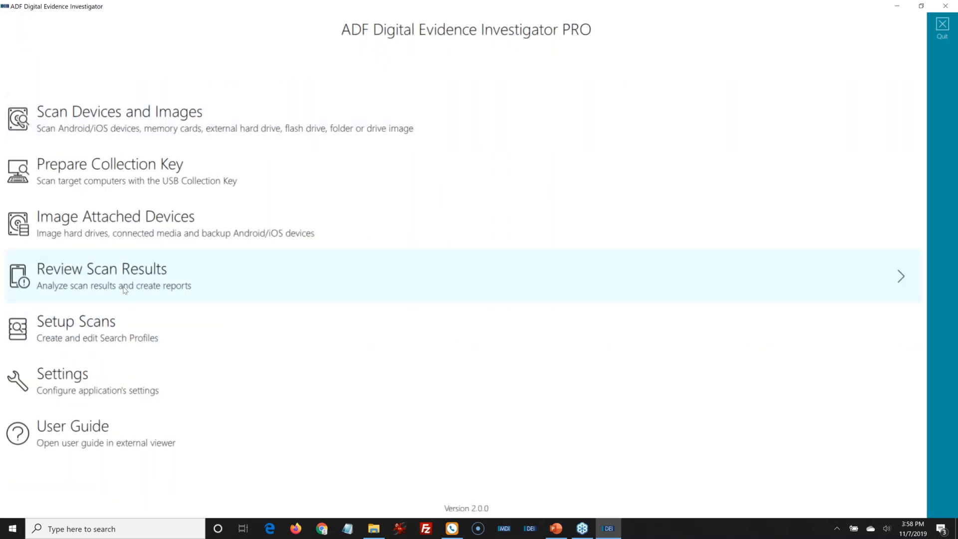
left_click(119, 291)
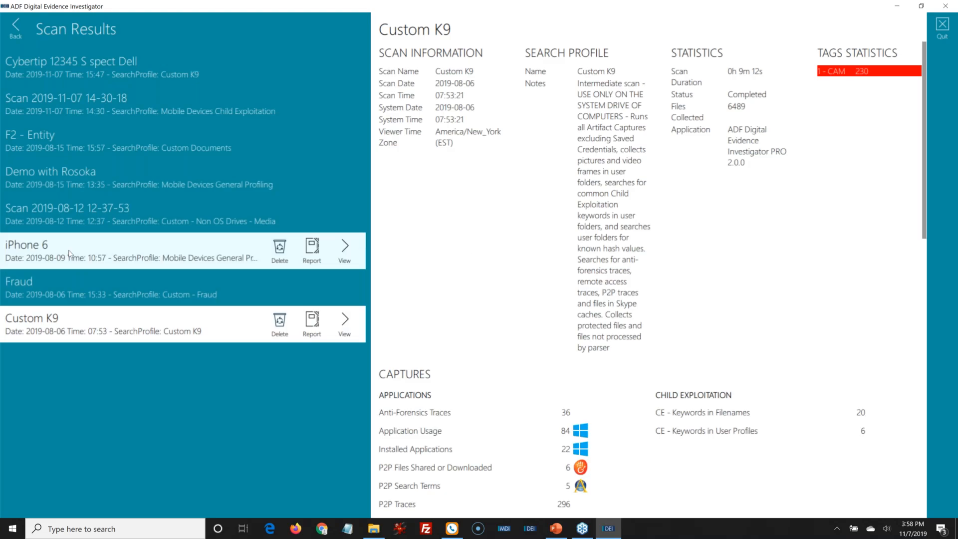
left_click(69, 253)
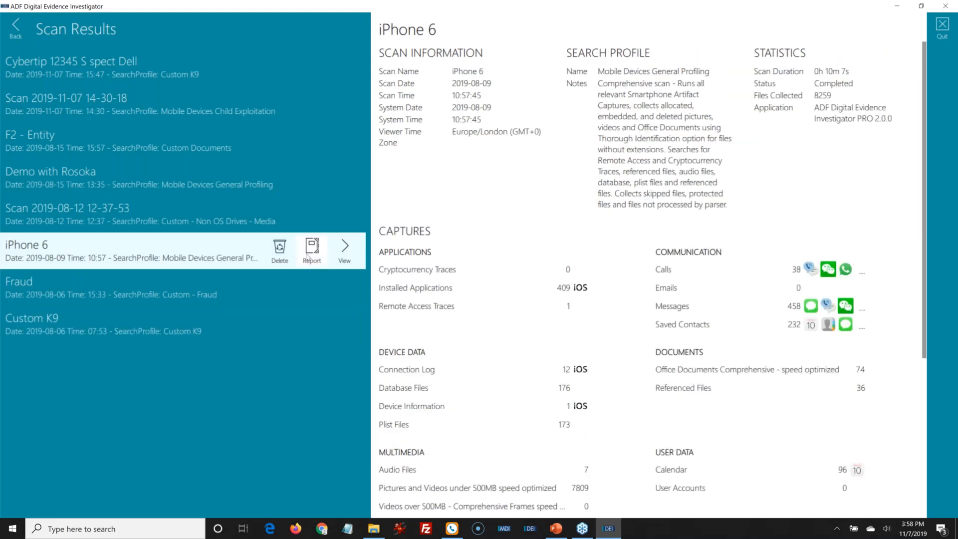
left_click(344, 256)
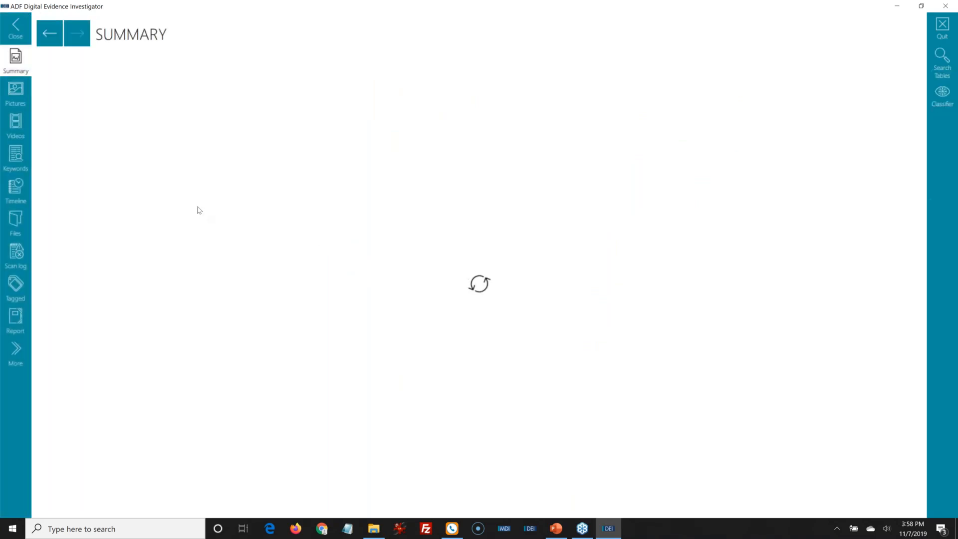
left_click(15, 35)
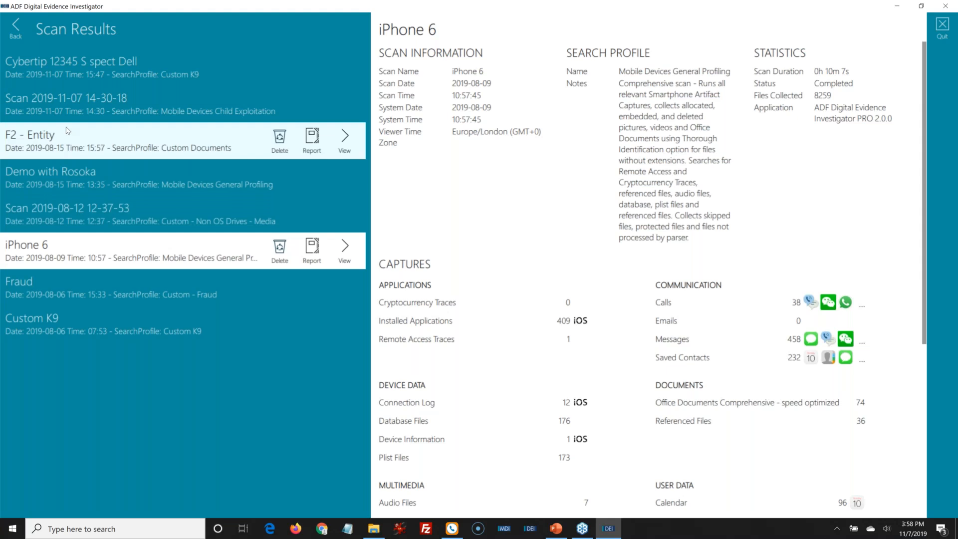
left_click(355, 77)
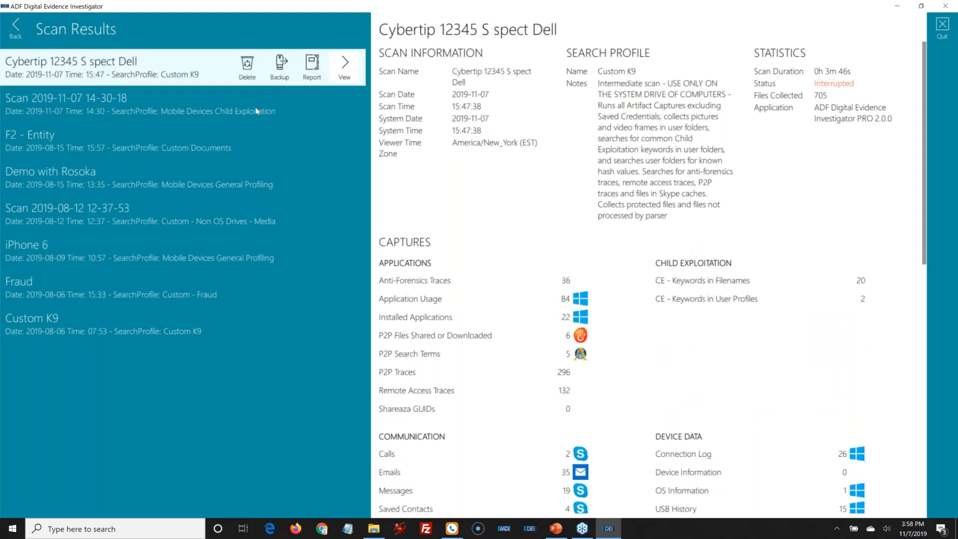
left_click(342, 108)
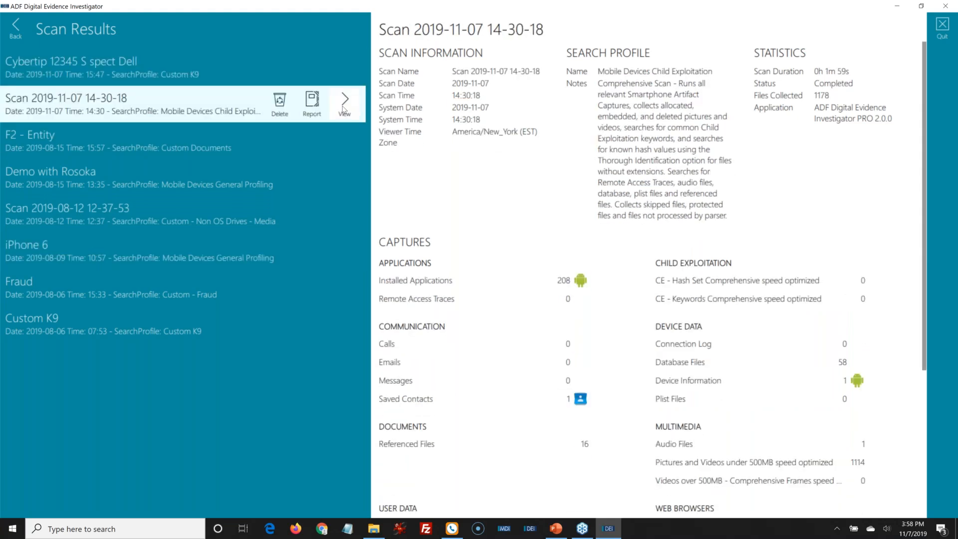
left_click(344, 105)
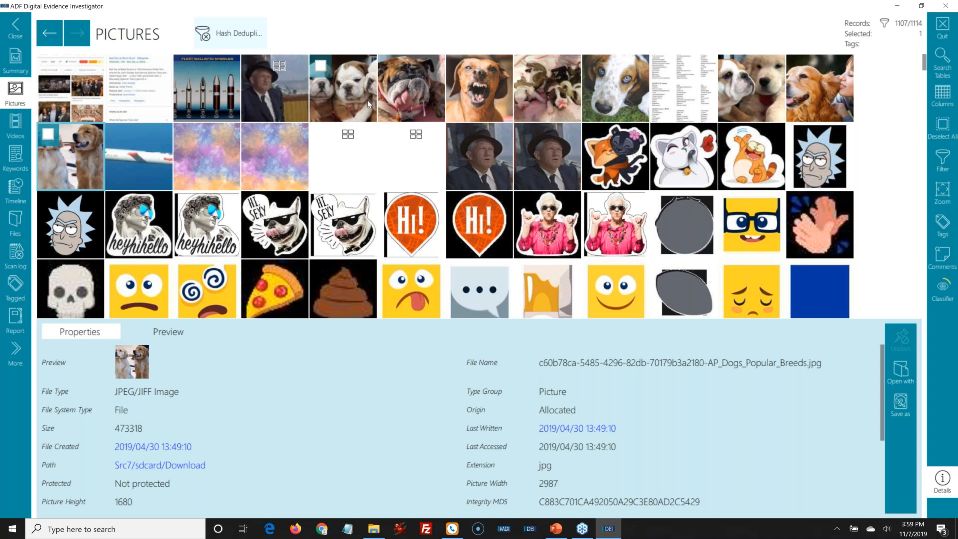
left_click(17, 34)
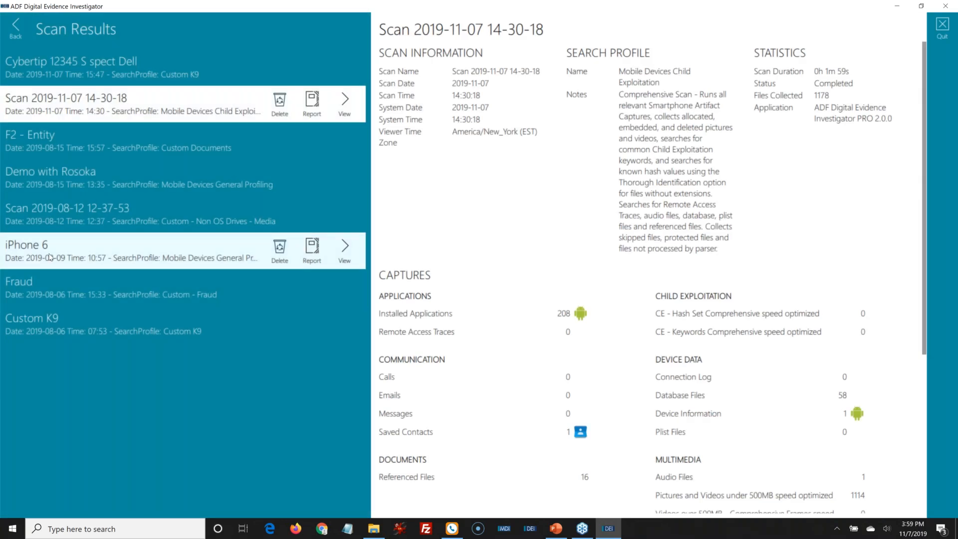
Open the pictures of the iPhone 6 scan and enlarge the thumbnail area.
left_click(343, 255)
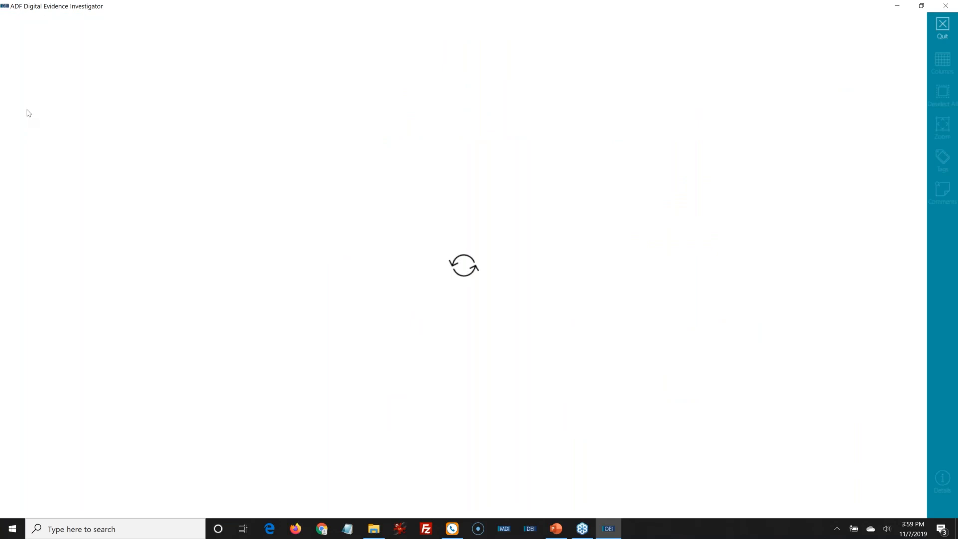
left_click(16, 92)
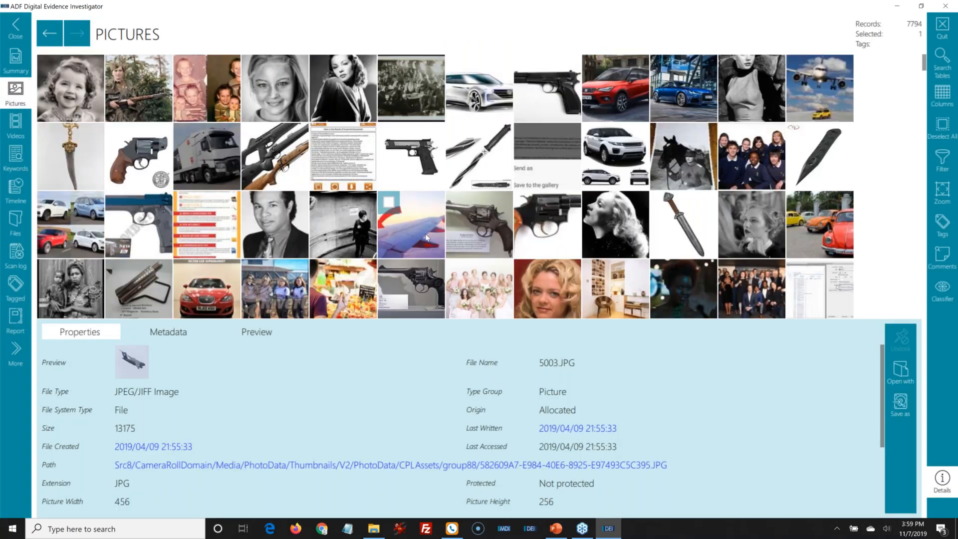
left_click_drag(425, 322, 425, 399)
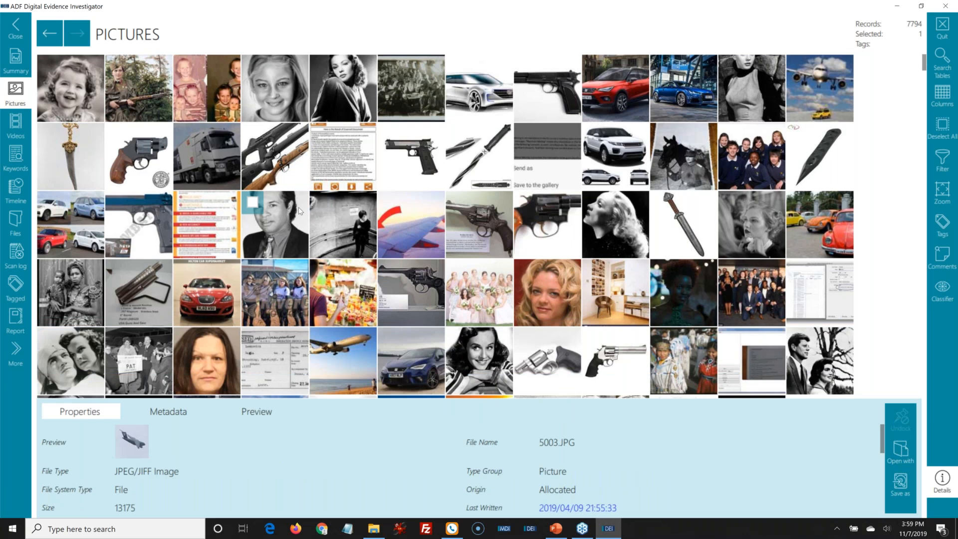
Filter the pictures to those whose Linked Artifacts value is Messages.
left_click(943, 160)
scroll(723, 329, "down", 3)
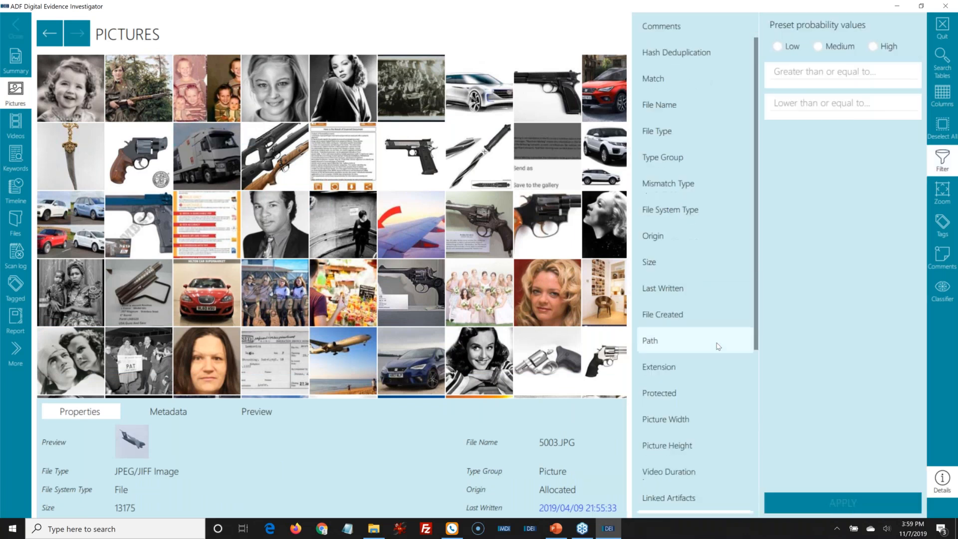
scroll(717, 347, "down", 5)
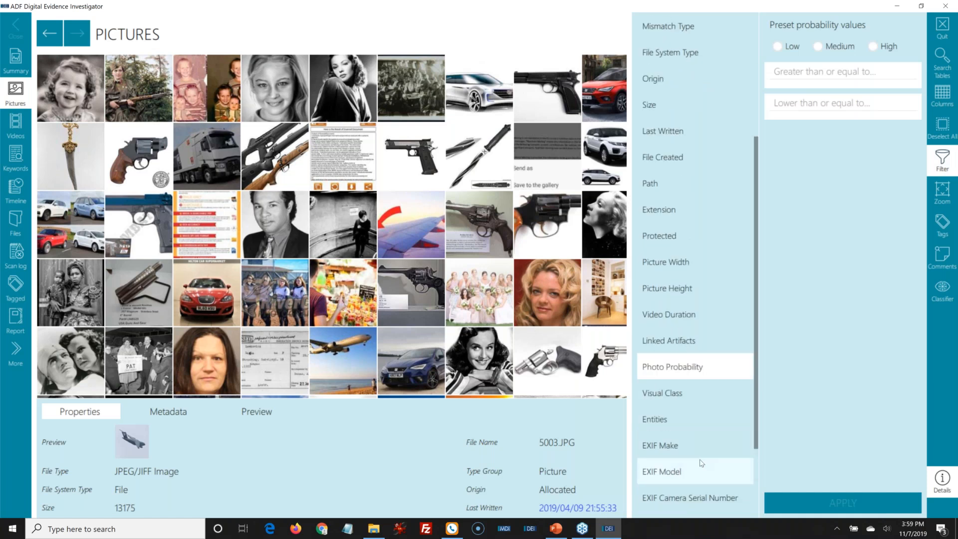
left_click(693, 299)
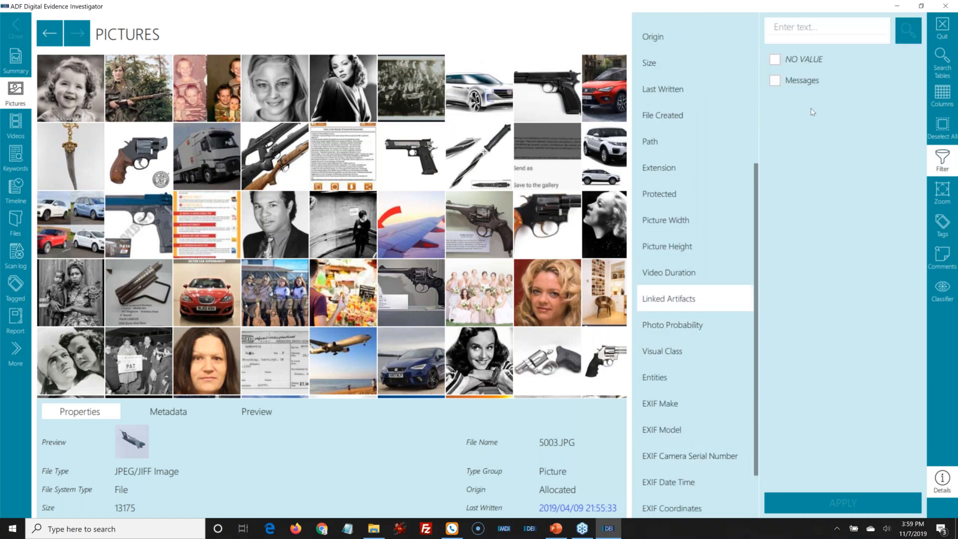
left_click(796, 82)
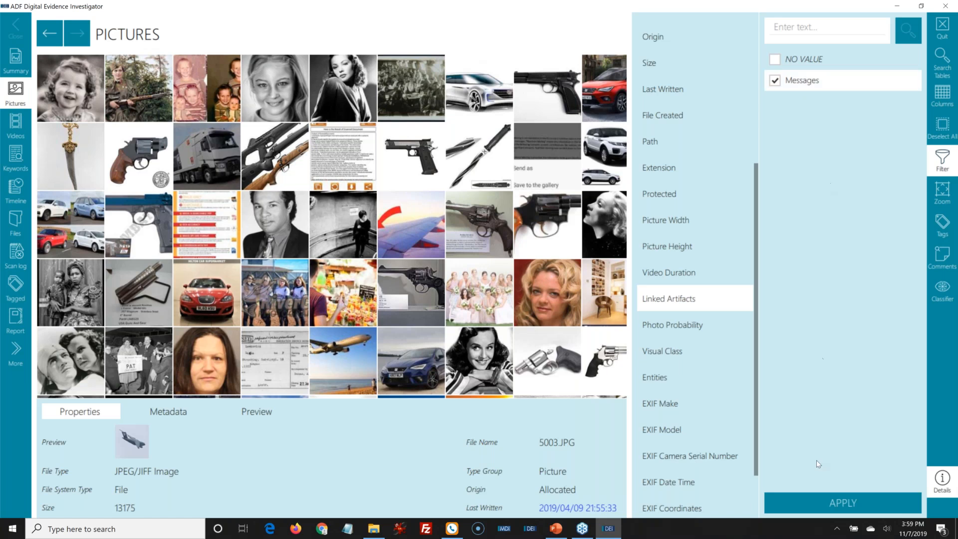
left_click(829, 504)
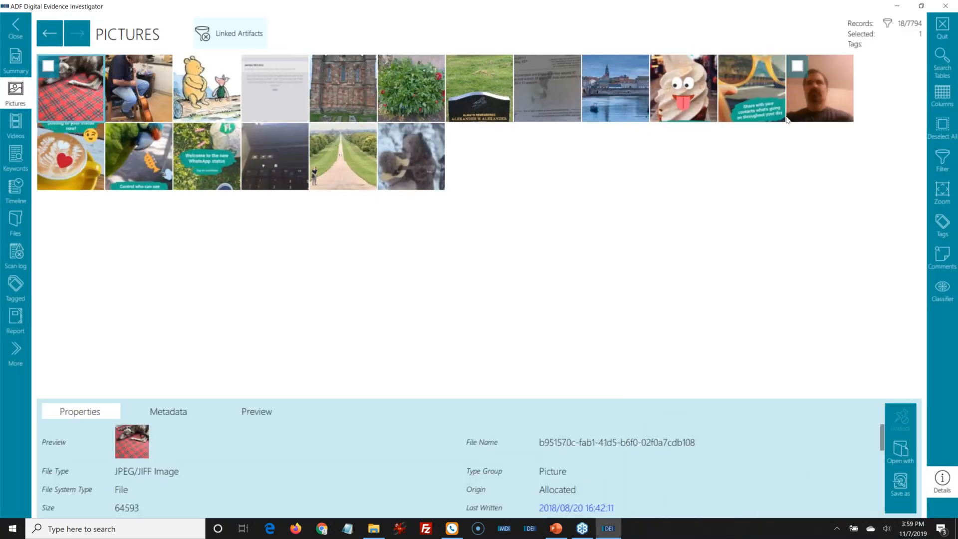
Expand the properties of the picture with the red tartan blanket and open its linked message.
left_click(137, 99)
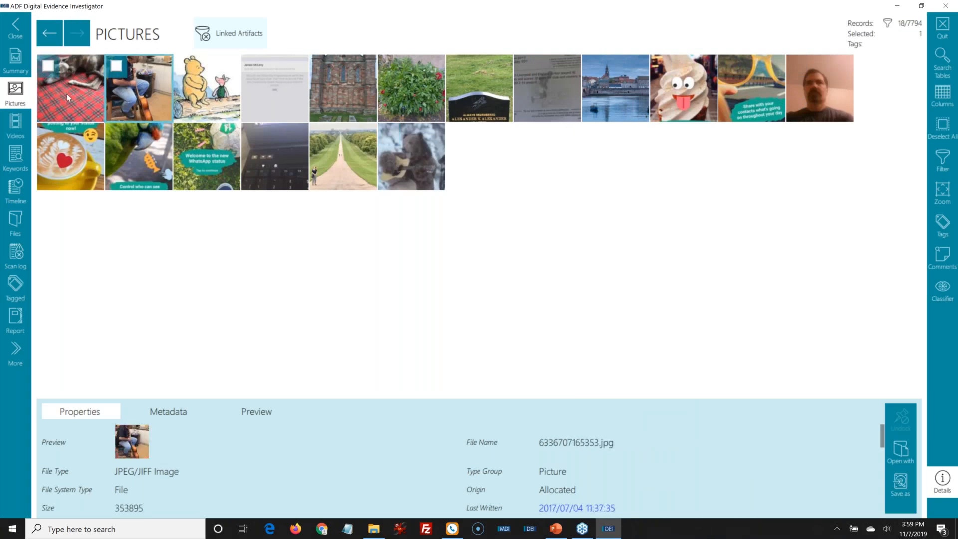
left_click(81, 99)
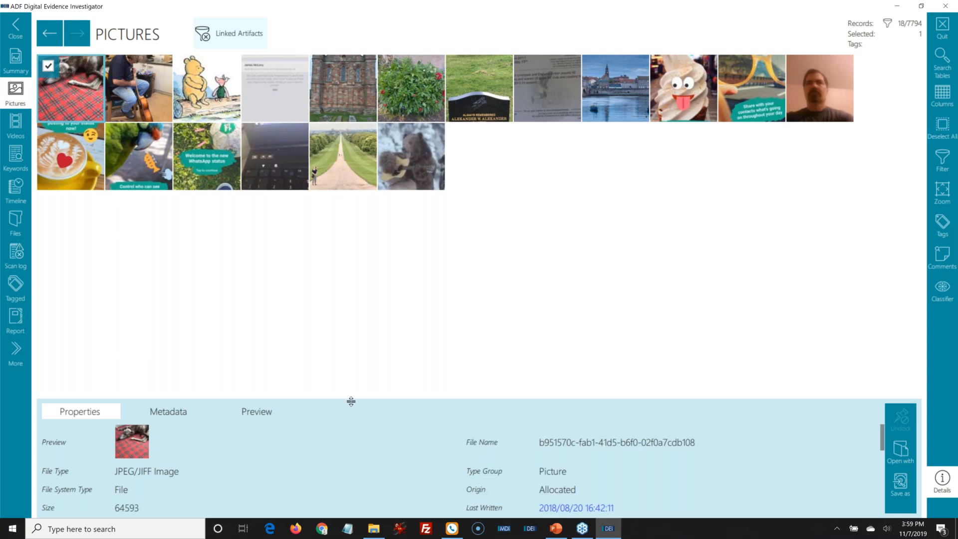
left_click_drag(351, 401, 351, 183)
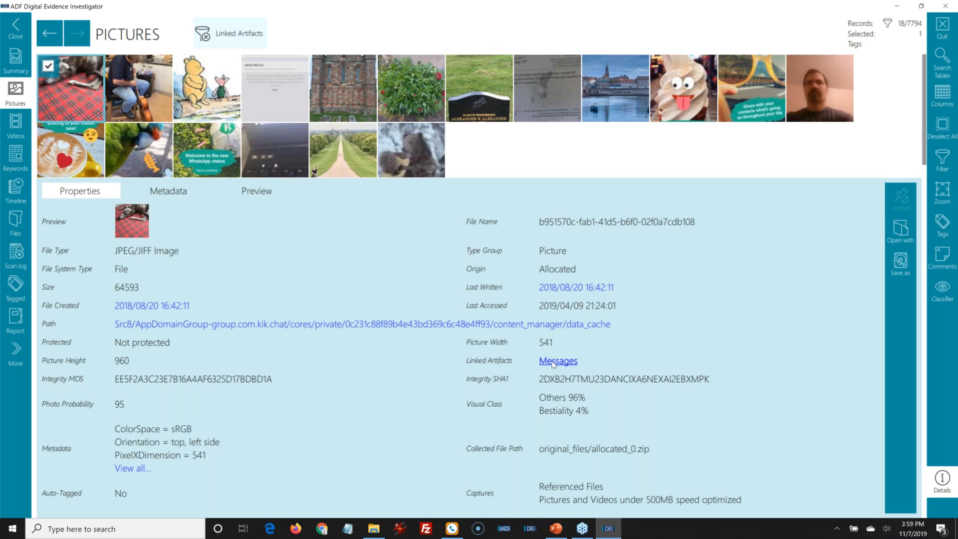
left_click(560, 361)
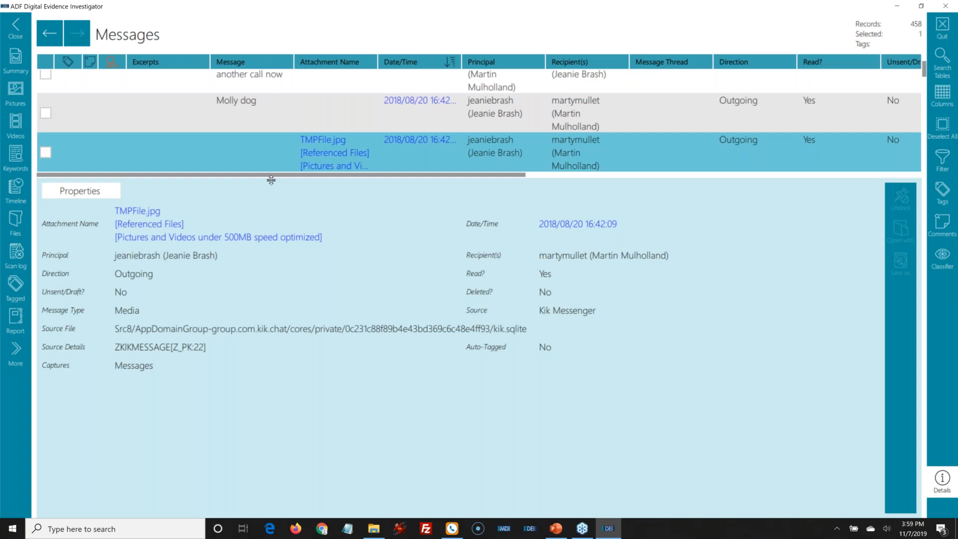
Review the messages exchanged around the TMPFile.jpg attachment and expand the attachment message's properties.
left_click_drag(271, 179, 271, 380)
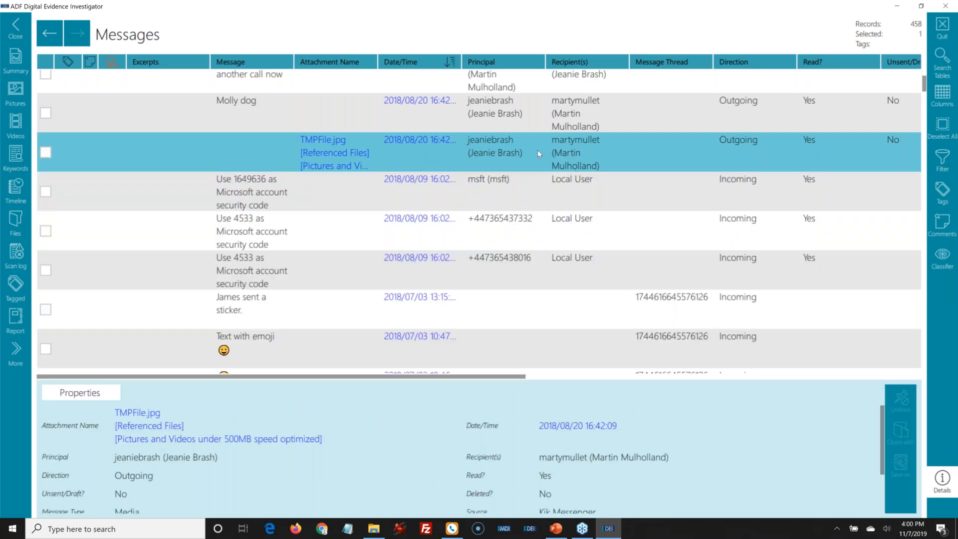
scroll(540, 158, "up", 1)
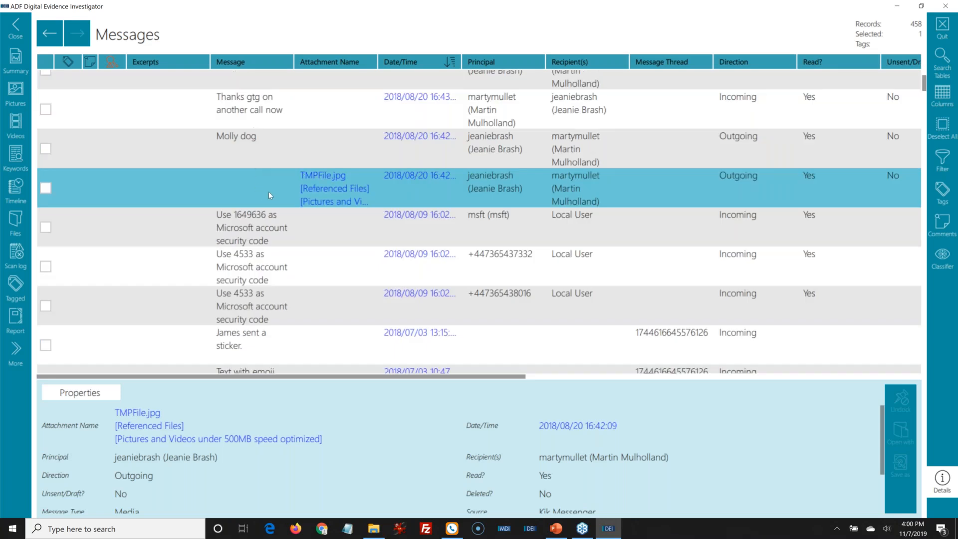
left_click(244, 146)
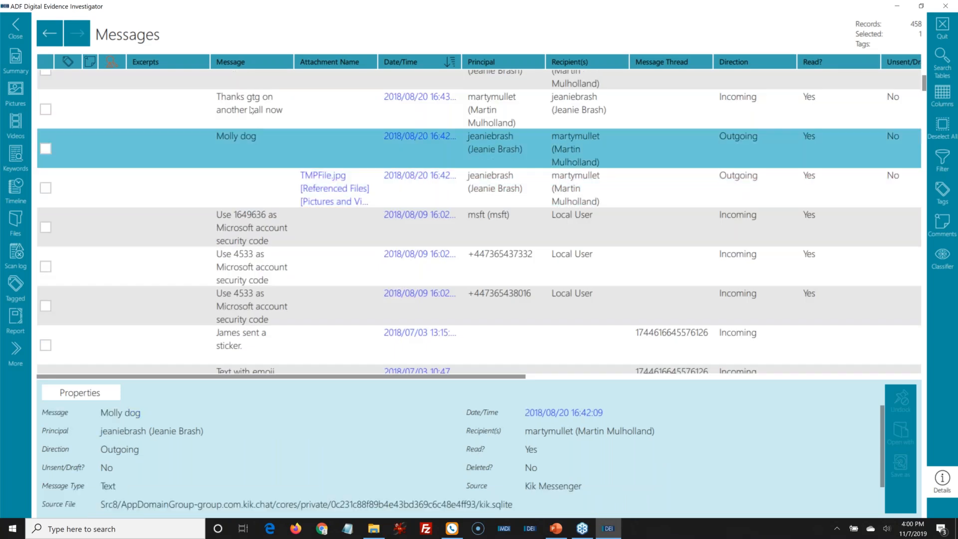
left_click(251, 109)
scroll(259, 165, "down", 1)
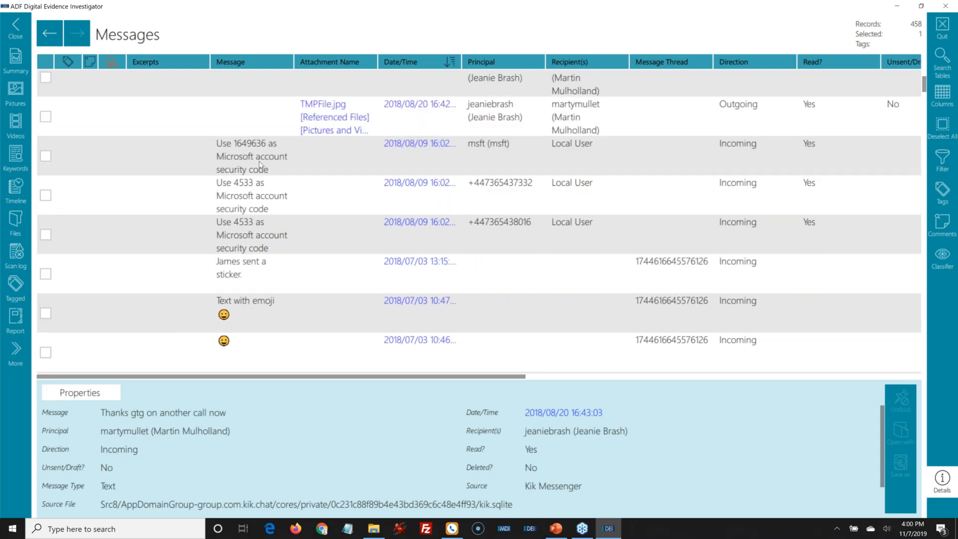
scroll(260, 164, "up", 2)
left_click(265, 223)
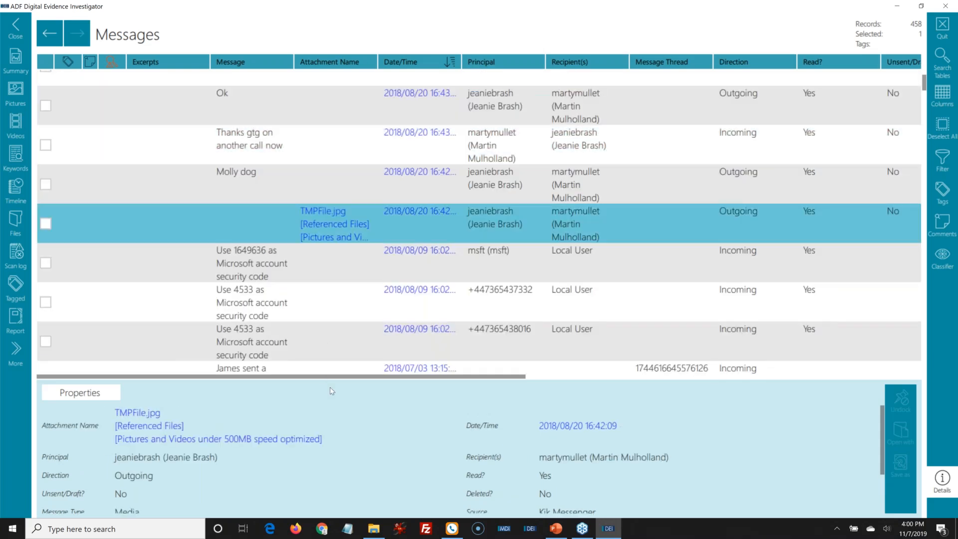
left_click_drag(332, 379, 331, 235)
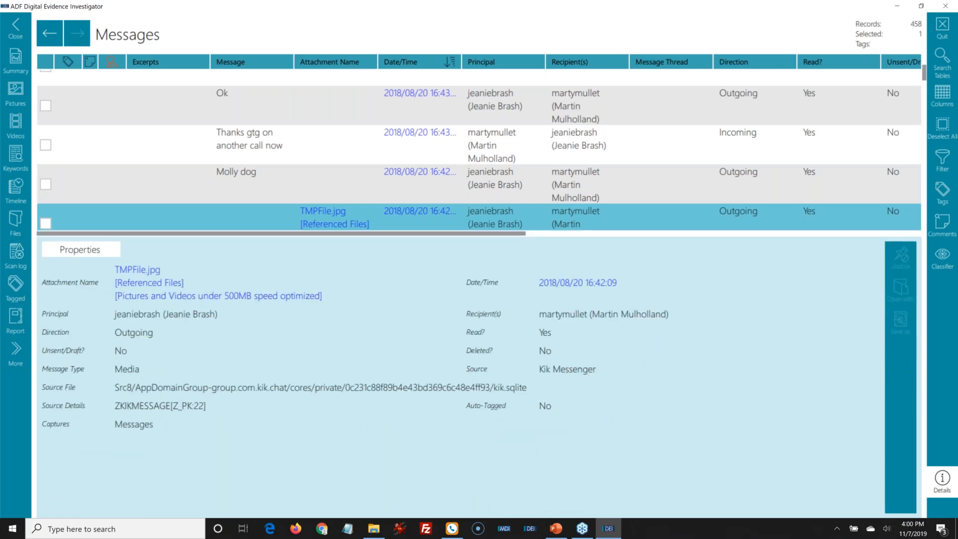
Filter the messages by the source Kik Messenger and enlarge the message list.
left_click(937, 168)
scroll(733, 439, "down", 1)
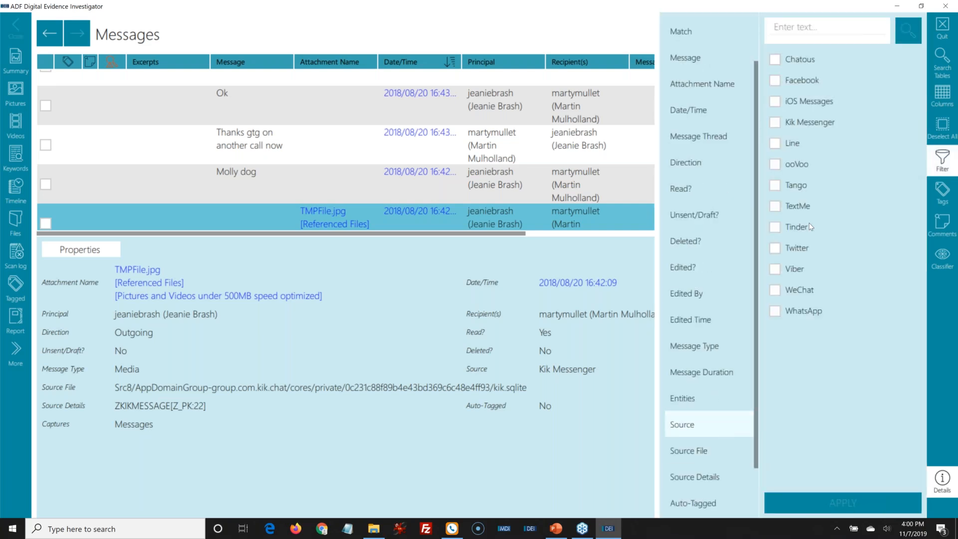
left_click(794, 125)
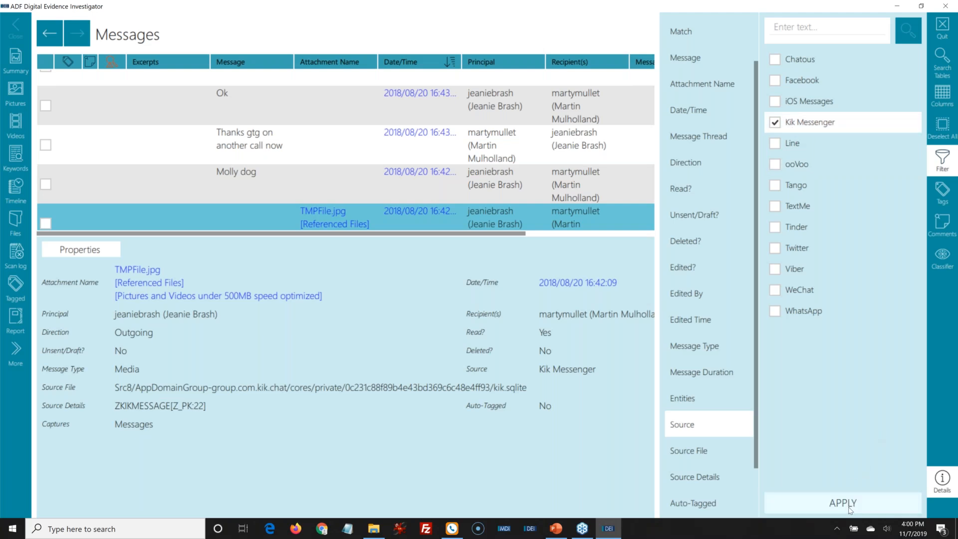
left_click(851, 508)
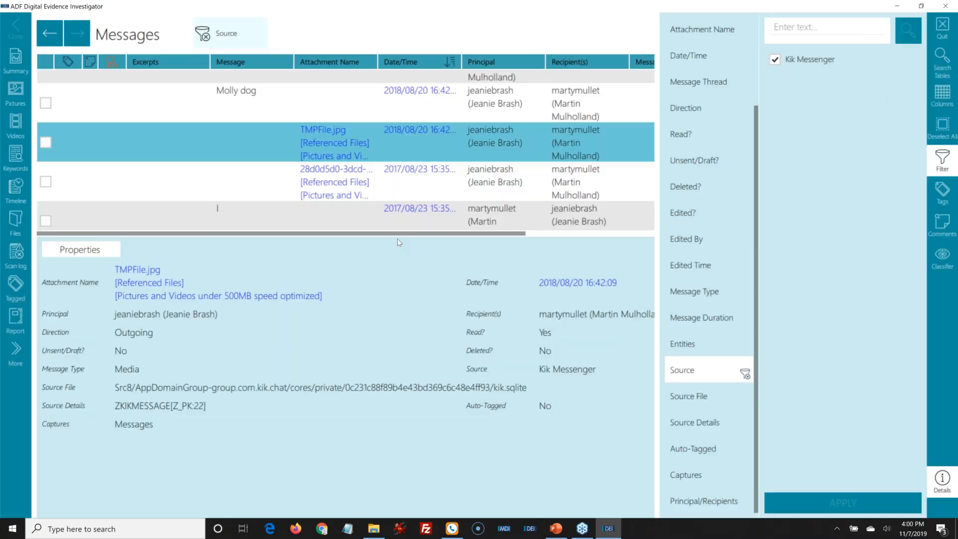
left_click_drag(400, 240, 413, 323)
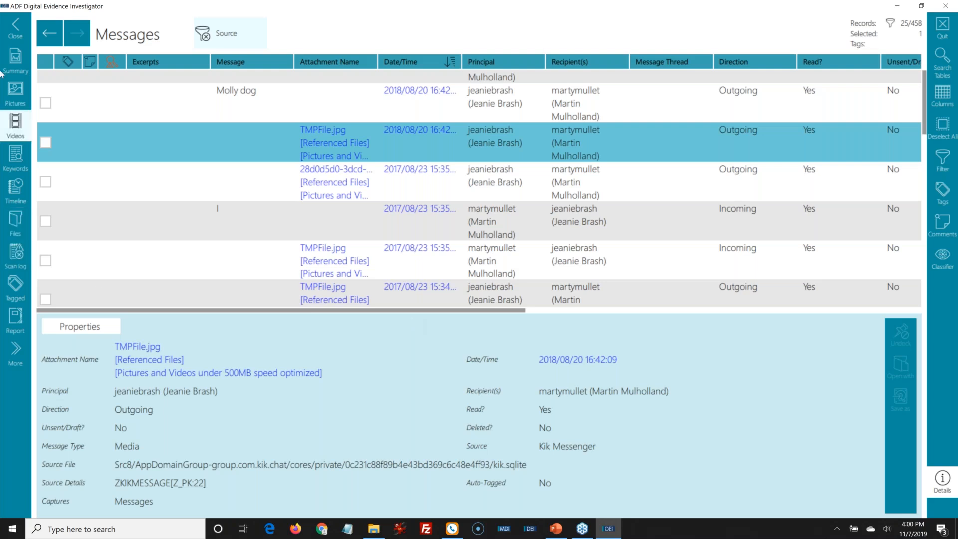
Return to the iPhone 6 scan summary and switch to PowerPoint.
left_click(16, 62)
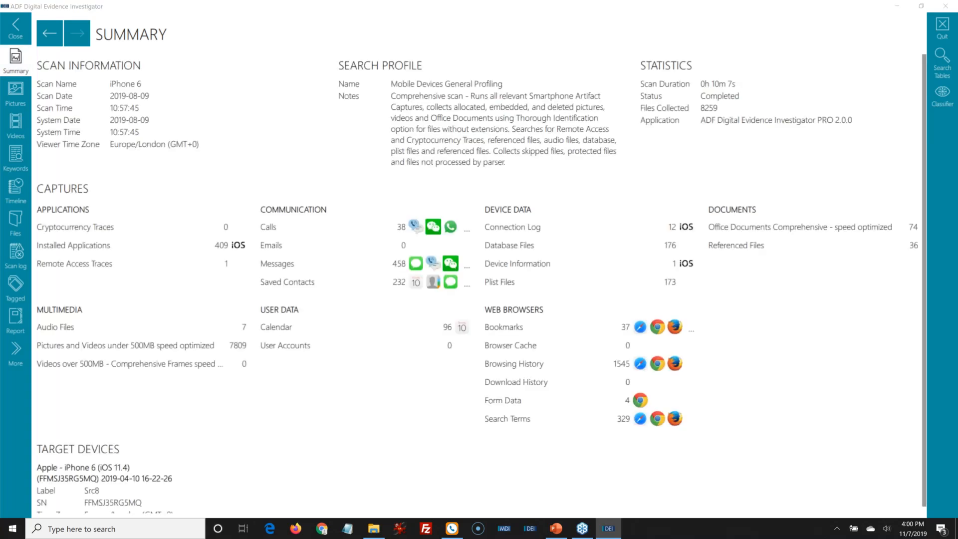
key("alt+Tab")
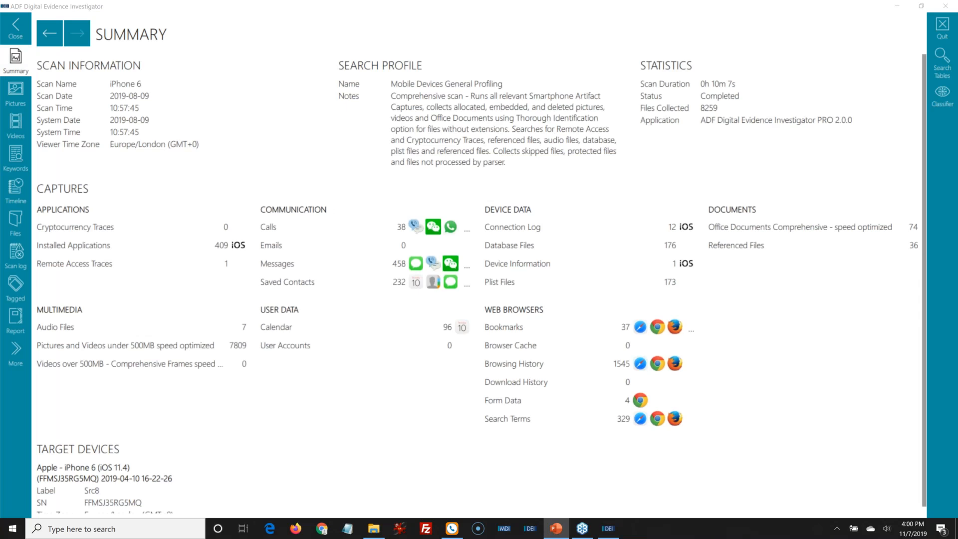
key("alt+Tab")
key("alt+Tab")
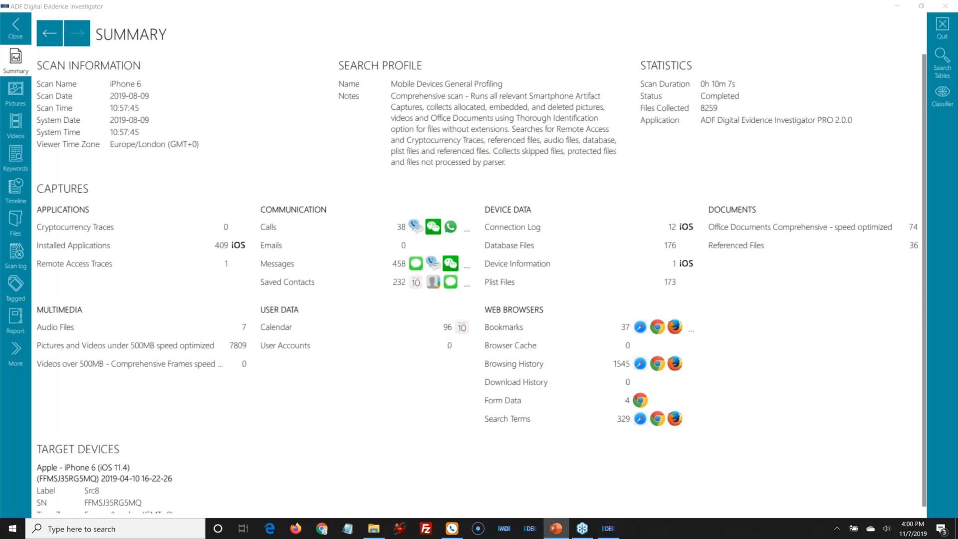